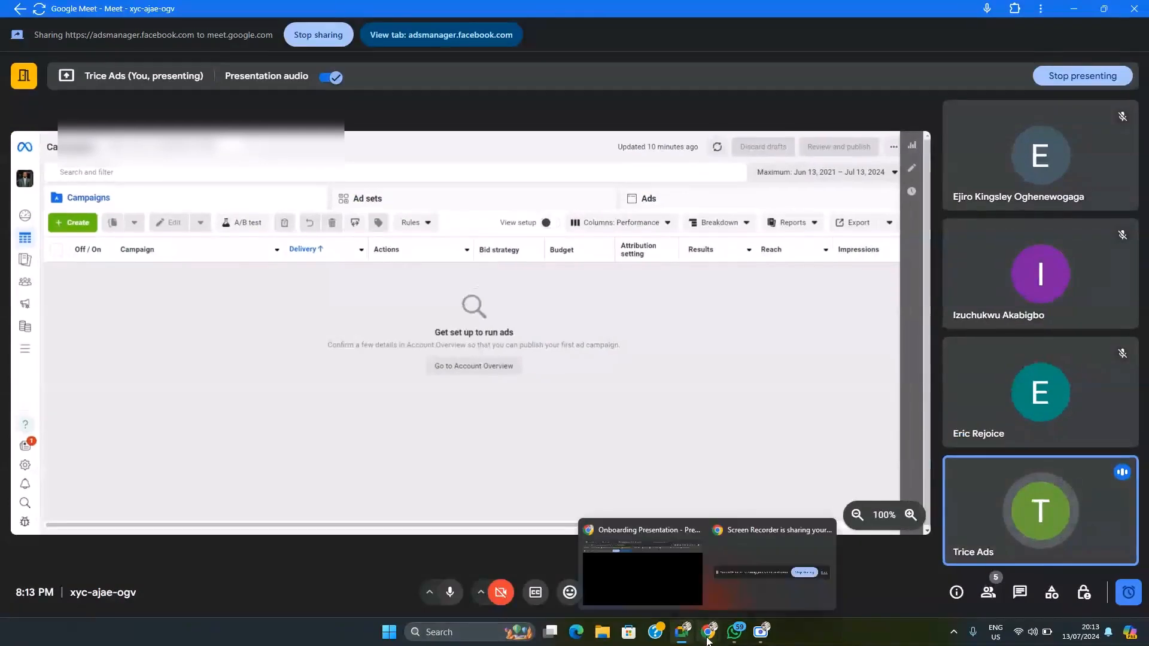
# Step: Switch to Ads Manager, review the campaign objectives offered for a new campaign, and close the dialog without choosing one
pyautogui.click(682, 605)
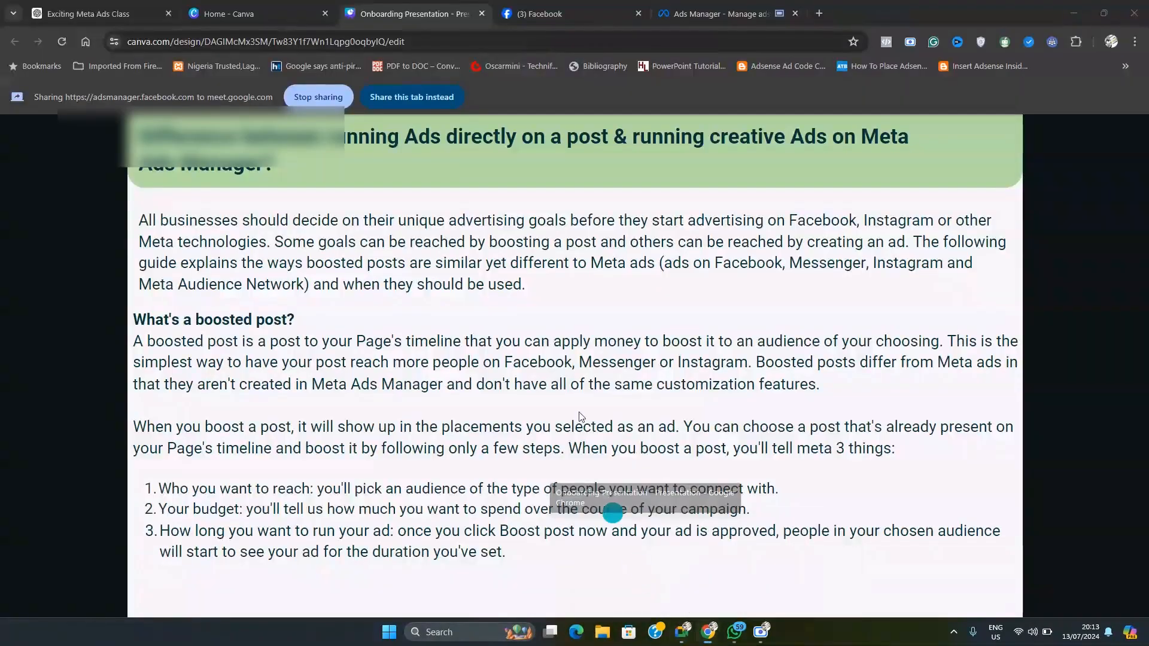
pyautogui.click(713, 13)
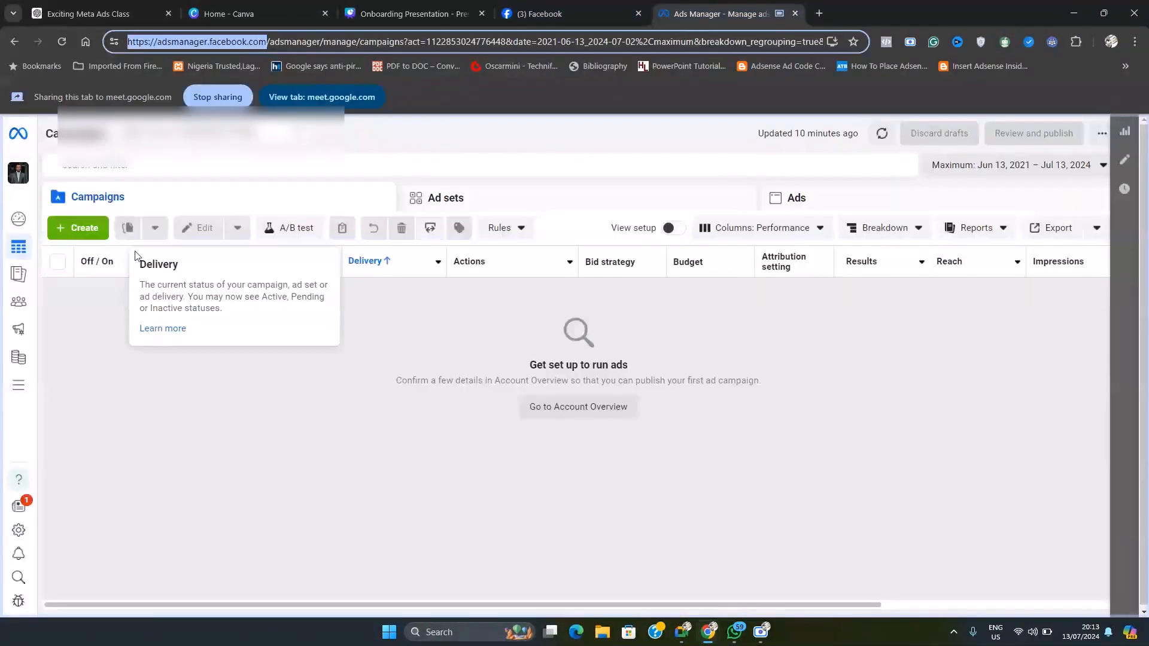
pyautogui.click(85, 229)
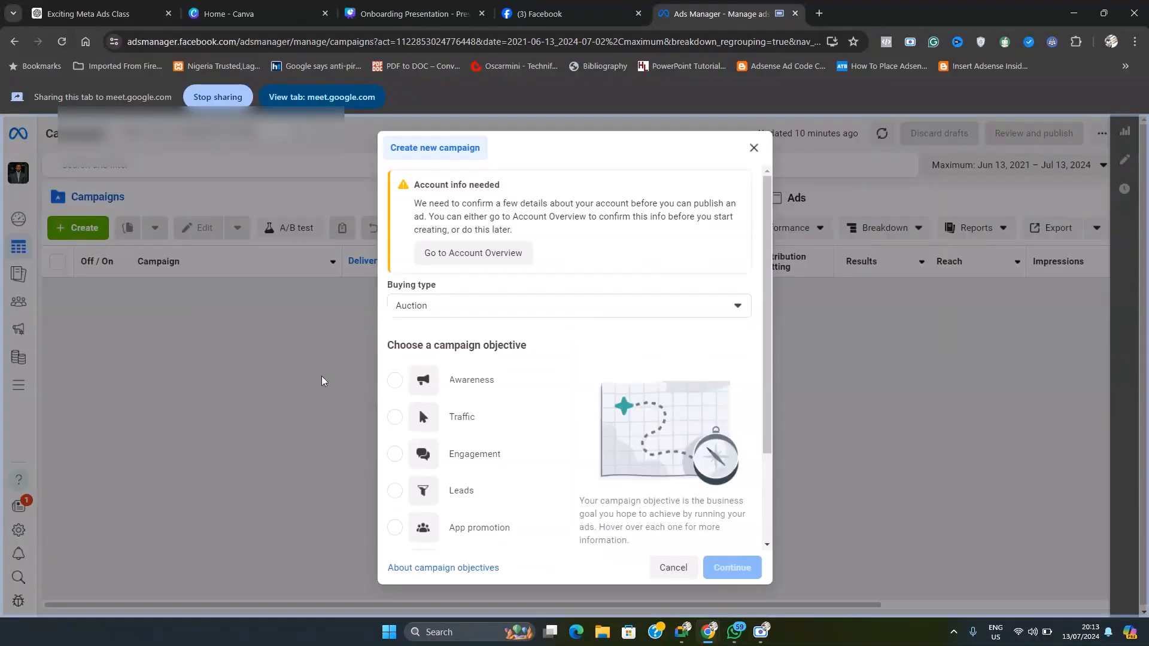
pyautogui.scroll(-1, 464, 386)
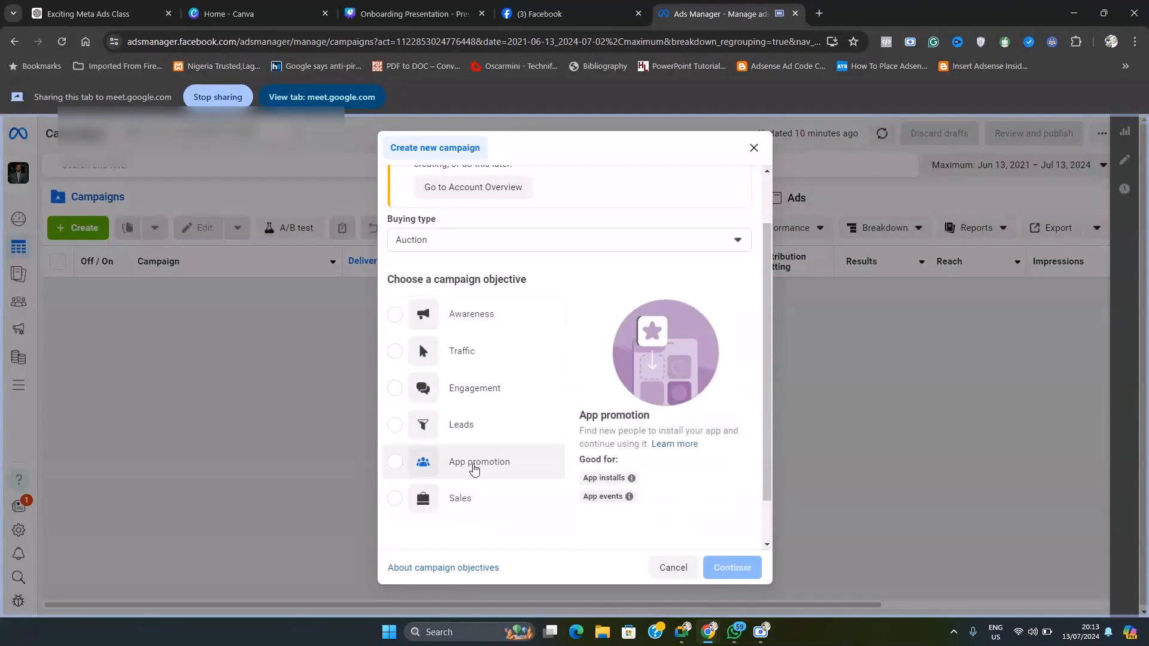
pyautogui.scroll(-1, 482, 472)
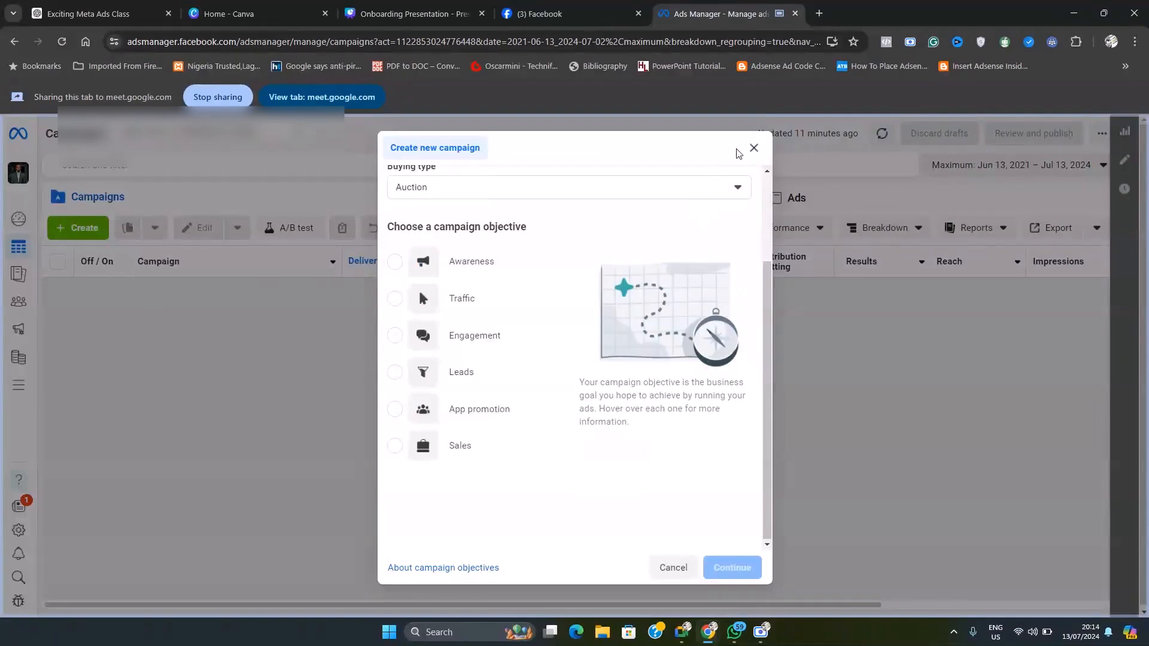
pyautogui.click(754, 148)
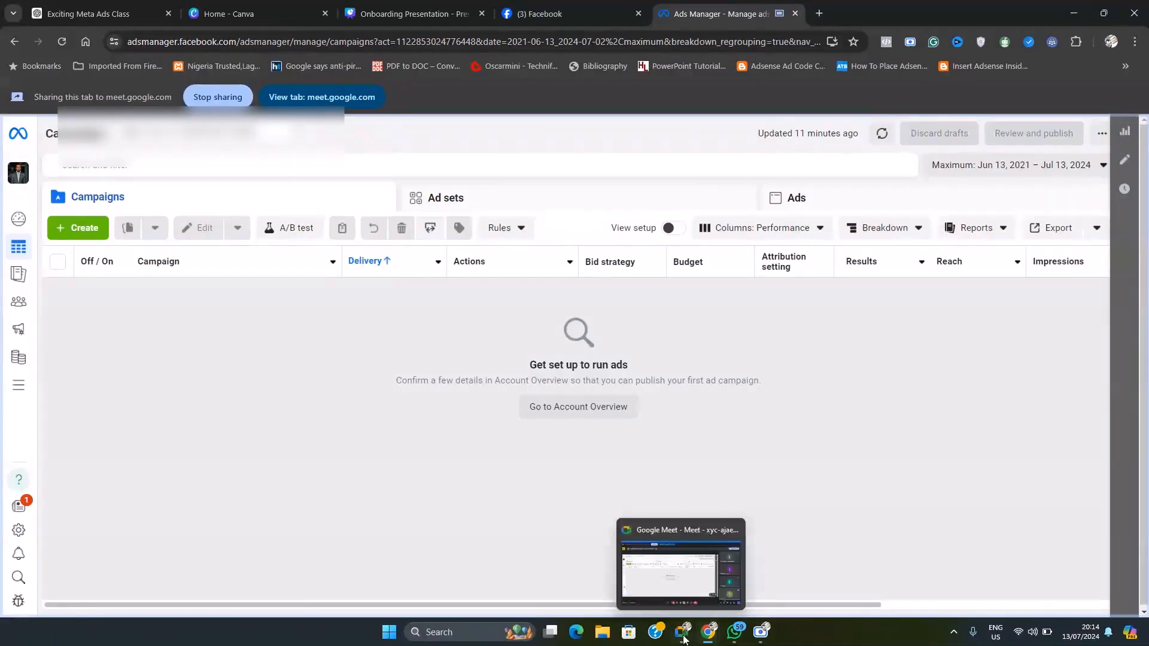
# Step: Switch to Google Meet and present the Facebook browser tab instead of Ads Manager
pyautogui.click(683, 563)
pyautogui.click(605, 594)
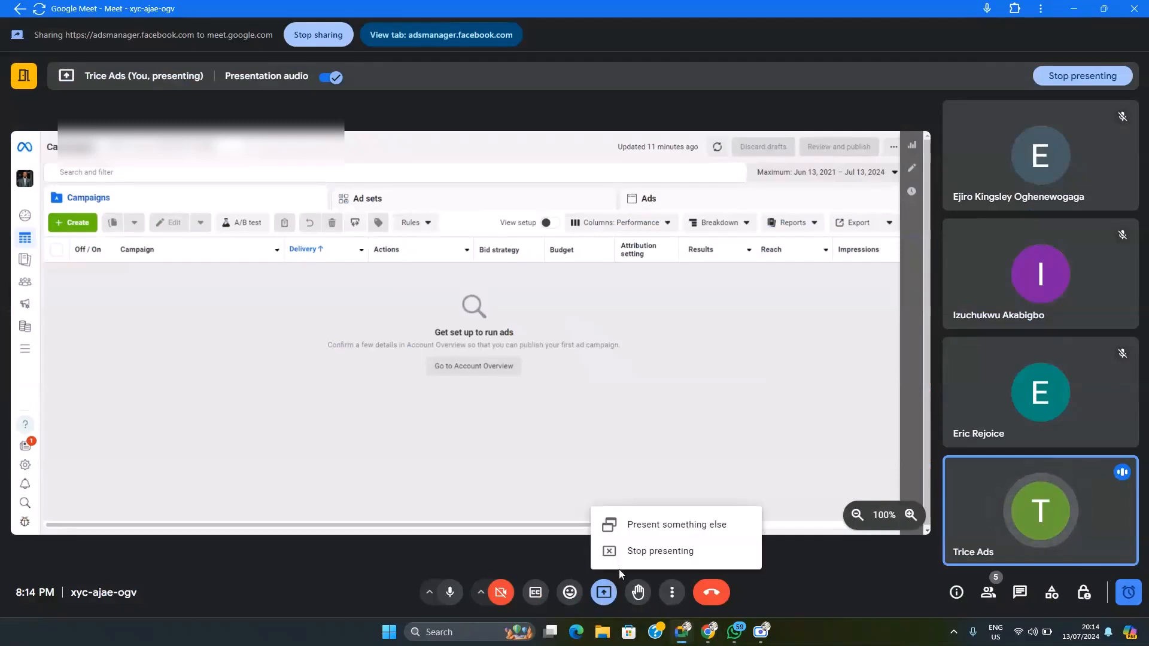
pyautogui.click(664, 525)
pyautogui.click(461, 165)
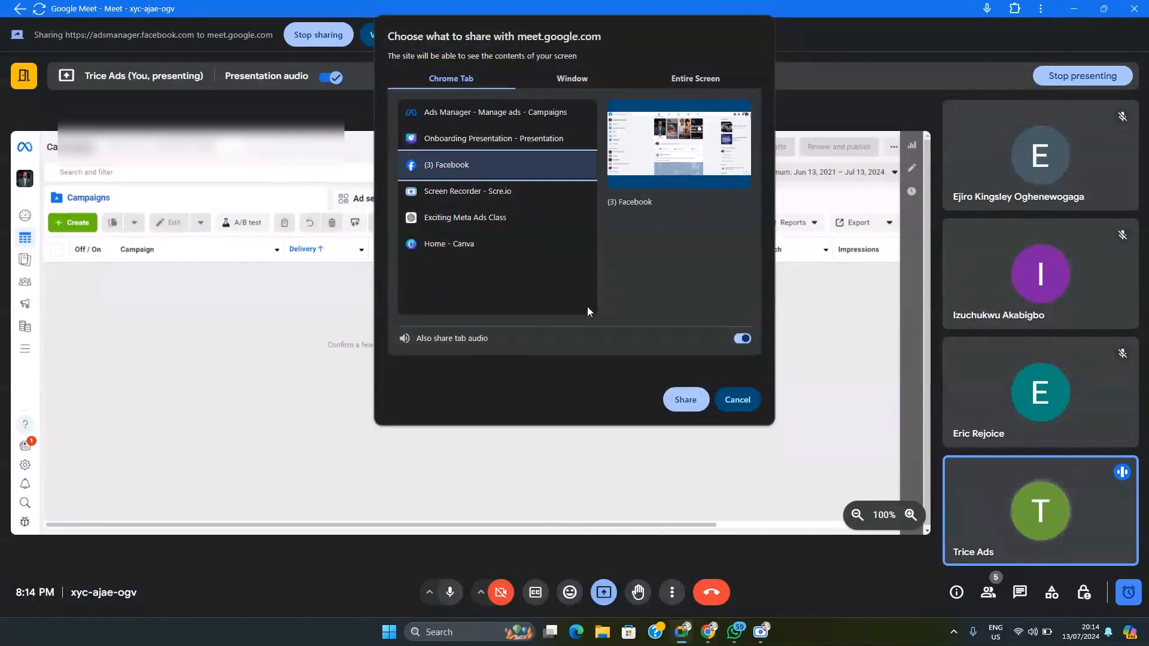
pyautogui.click(682, 400)
# Step: Return to Facebook in Chrome, switch to the Trice Ads profile and open its page
pyautogui.moveTo(712, 634)
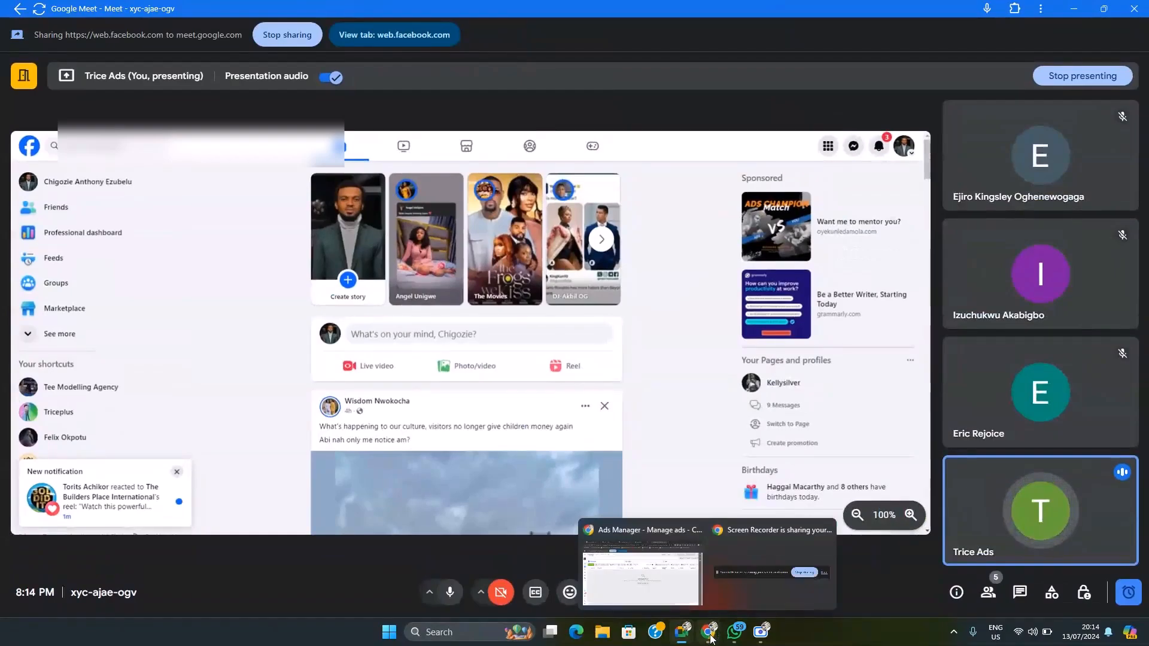
pyautogui.click(670, 601)
pyautogui.click(539, 13)
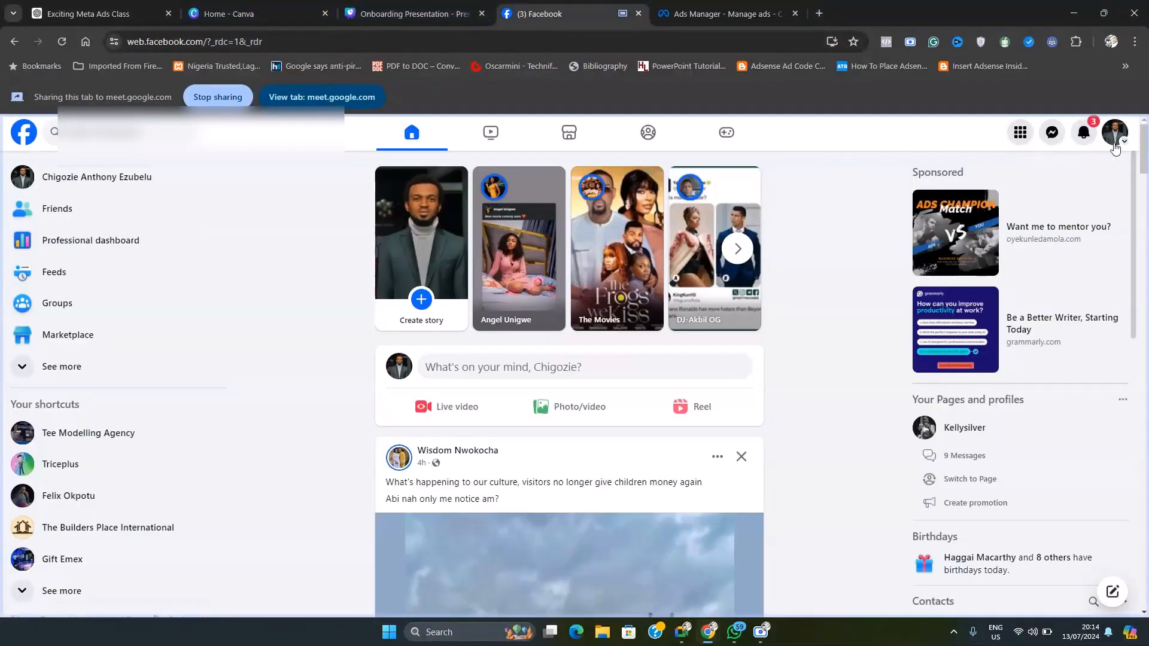
pyautogui.click(1113, 130)
pyautogui.click(958, 227)
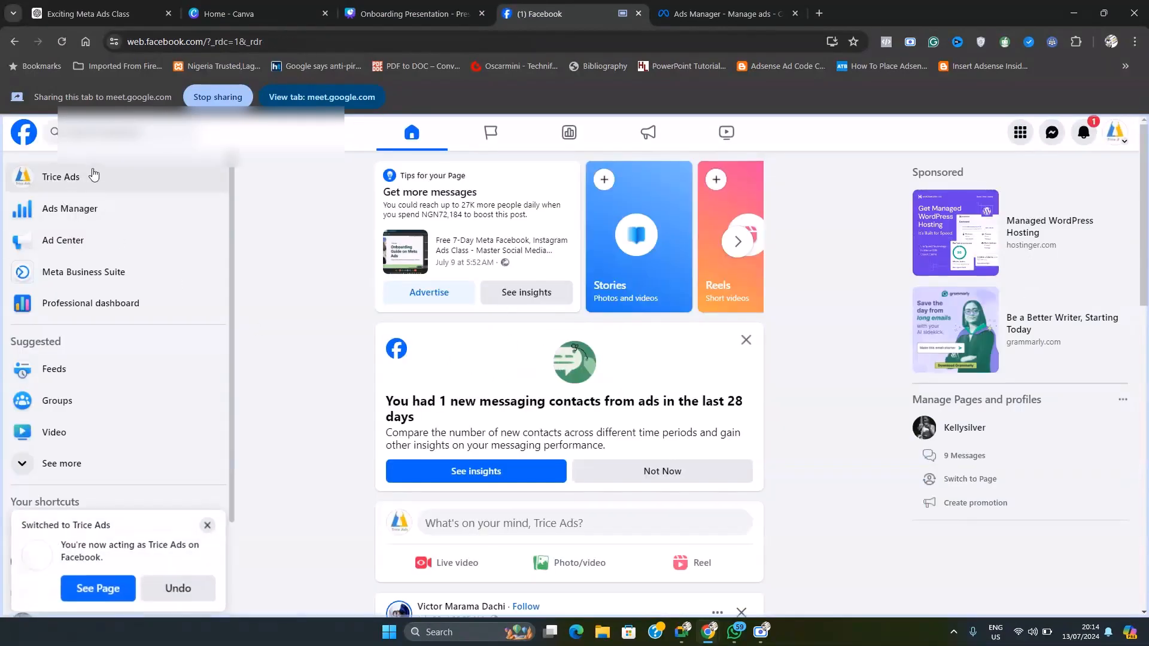
pyautogui.click(71, 179)
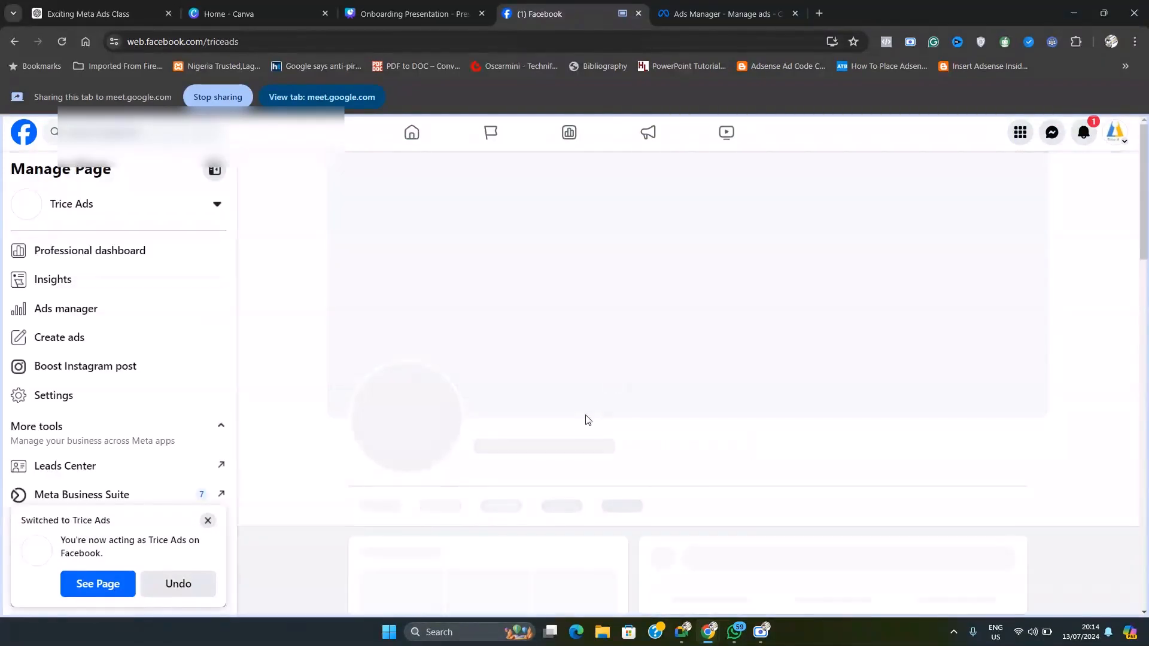
# Step: Find the "Day 2 | Free 7 Day Facebook, Instagram Ads Class" post on the page and start advertising it
pyautogui.scroll(-5, 593, 412)
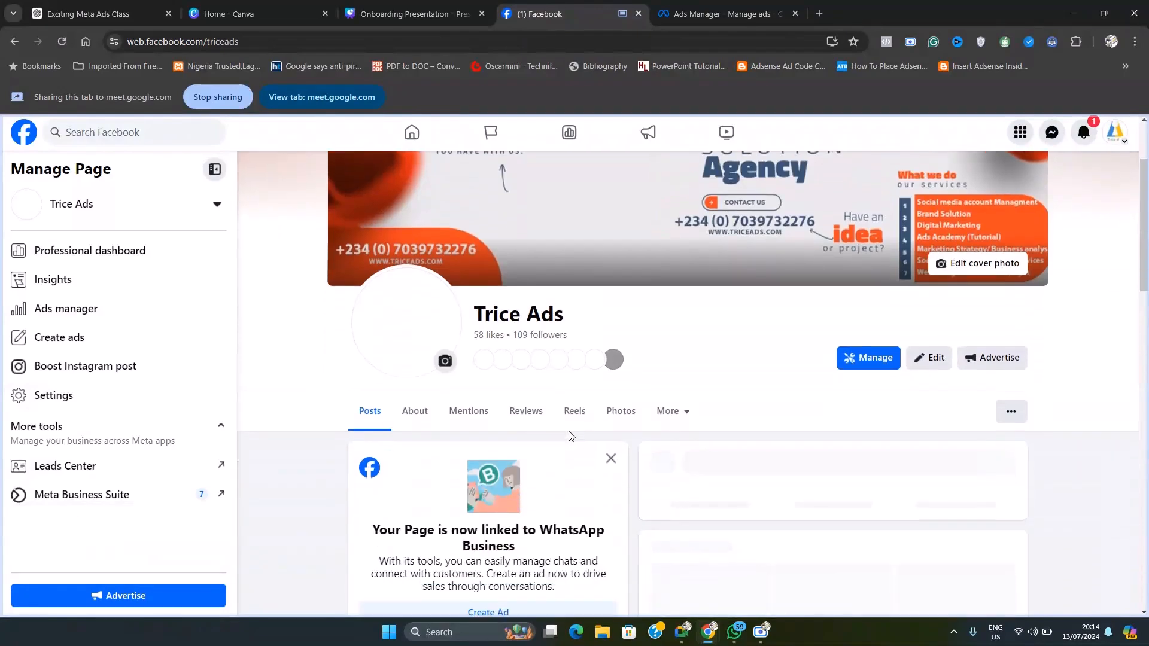
pyautogui.scroll(-6, 598, 413)
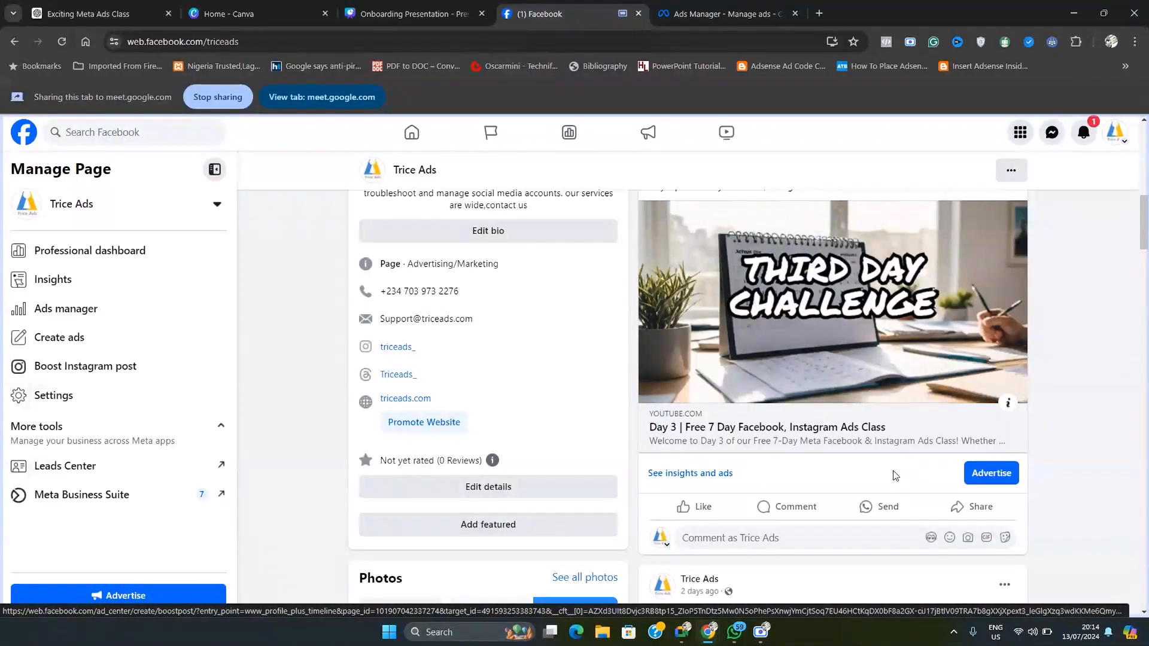
pyautogui.scroll(-3, 888, 473)
pyautogui.scroll(-5, 887, 472)
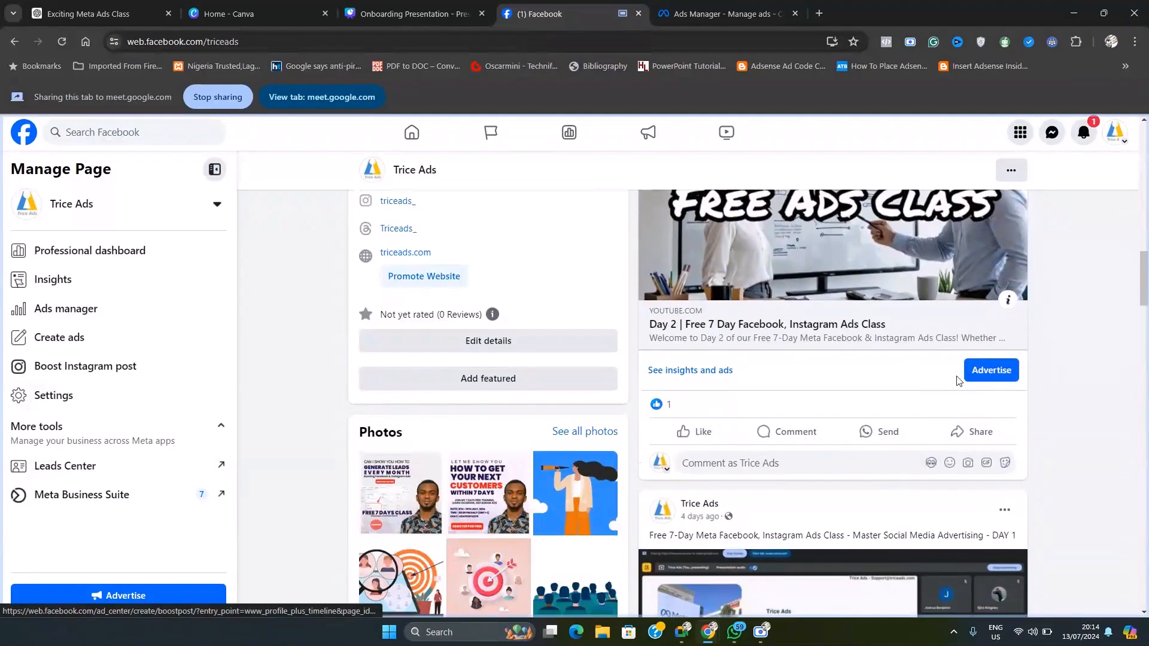
pyautogui.scroll(2, 961, 380)
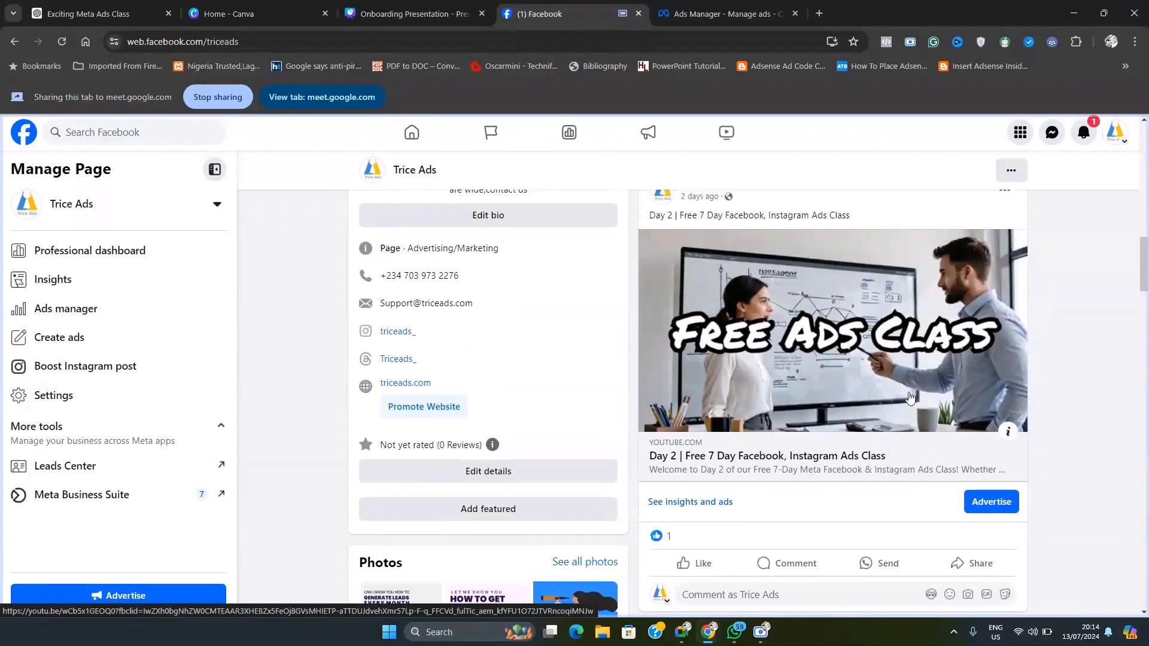
pyautogui.scroll(-1, 961, 455)
pyautogui.click(989, 438)
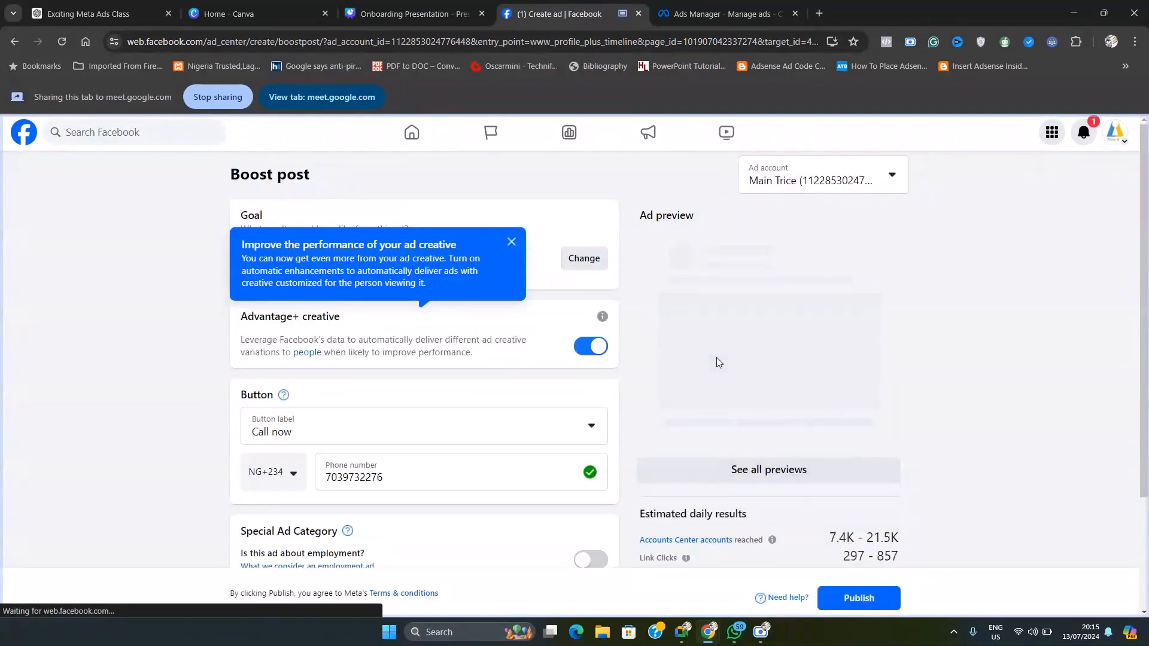
# Step: Dismiss the ad creative tip and examine the Boost post form together with its ad preview
pyautogui.scroll(-1, 719, 362)
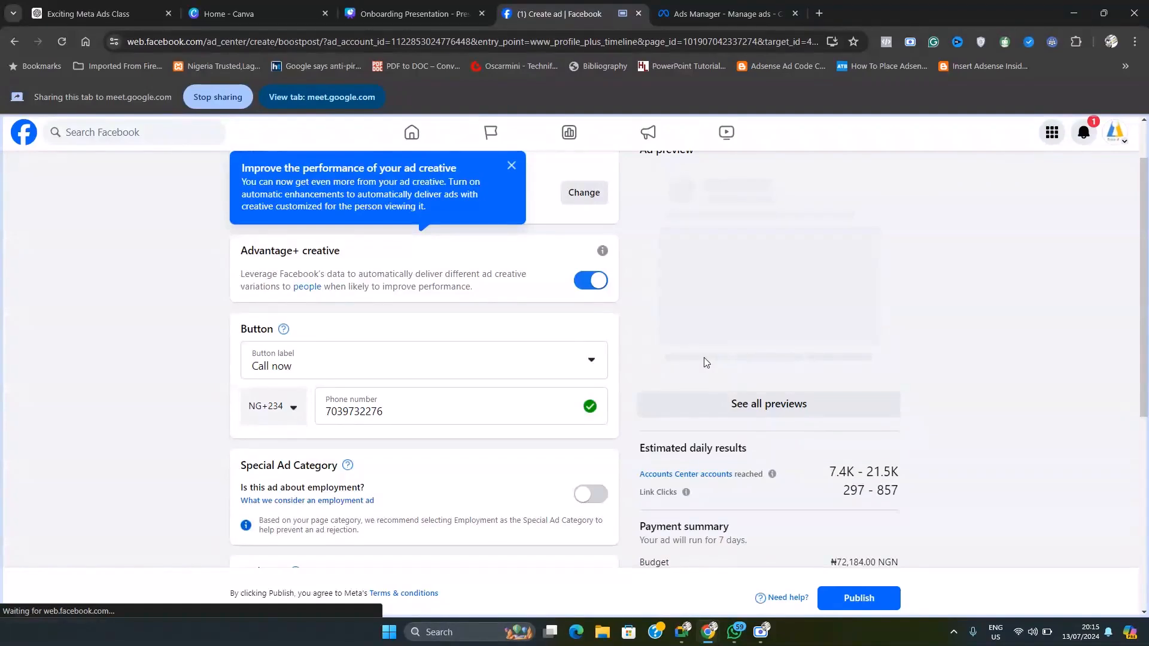
pyautogui.scroll(1, 705, 359)
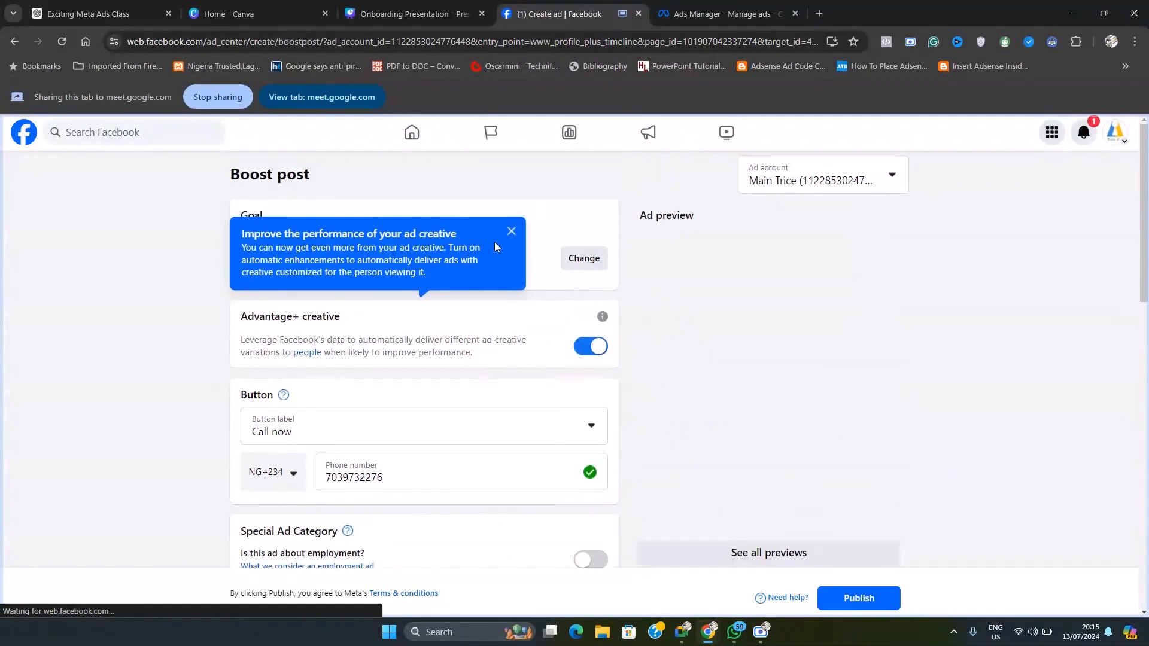
pyautogui.click(512, 232)
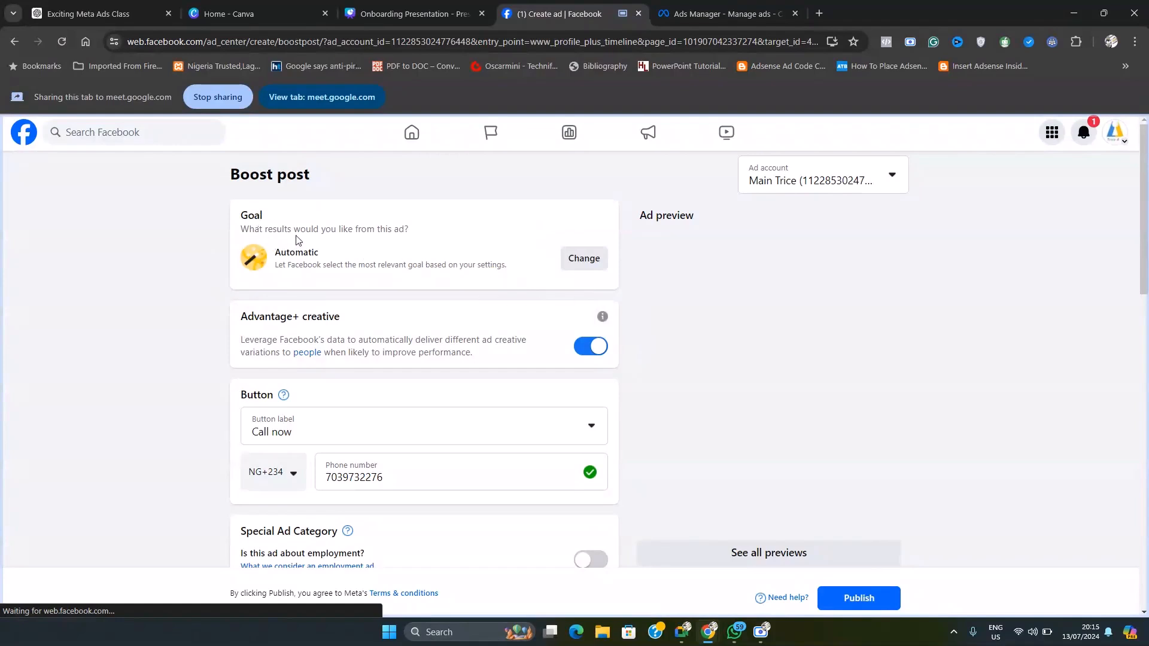
pyautogui.moveTo(221, 183); pyautogui.dragTo(328, 177)
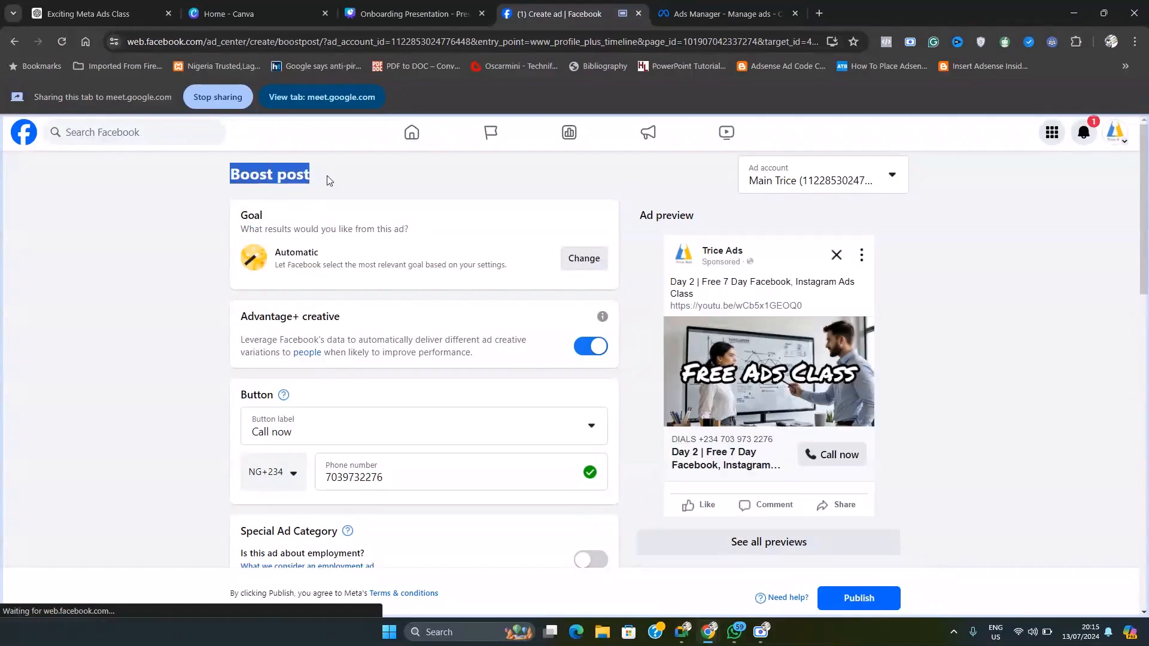
pyautogui.moveTo(642, 216); pyautogui.dragTo(704, 219)
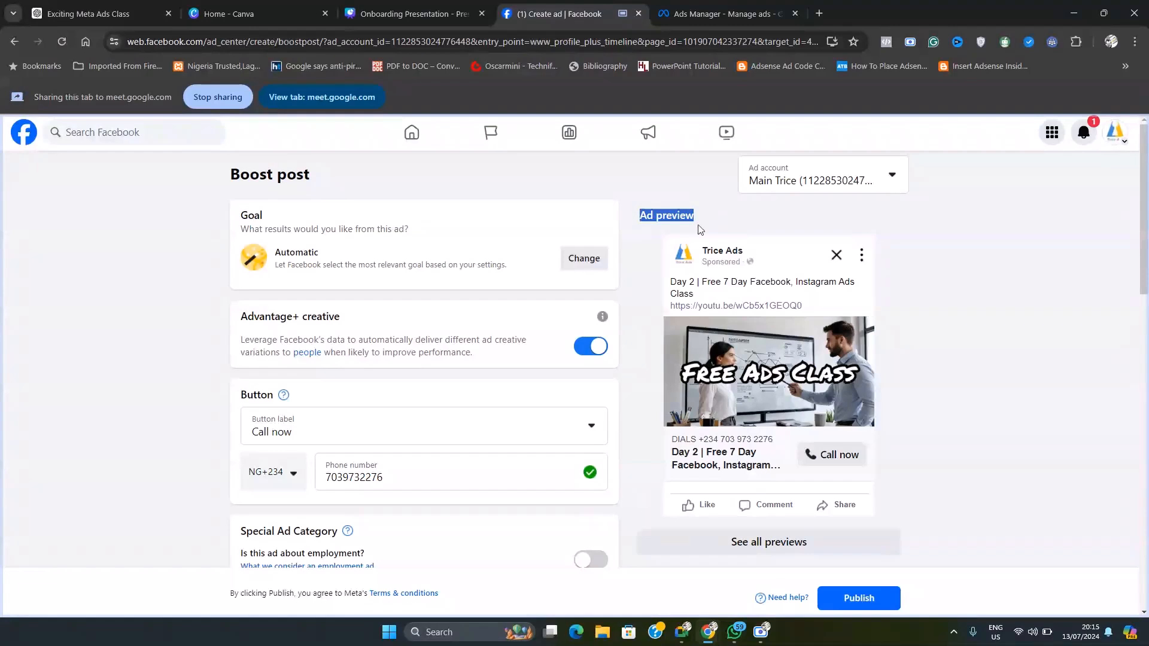
pyautogui.scroll(-1, 745, 446)
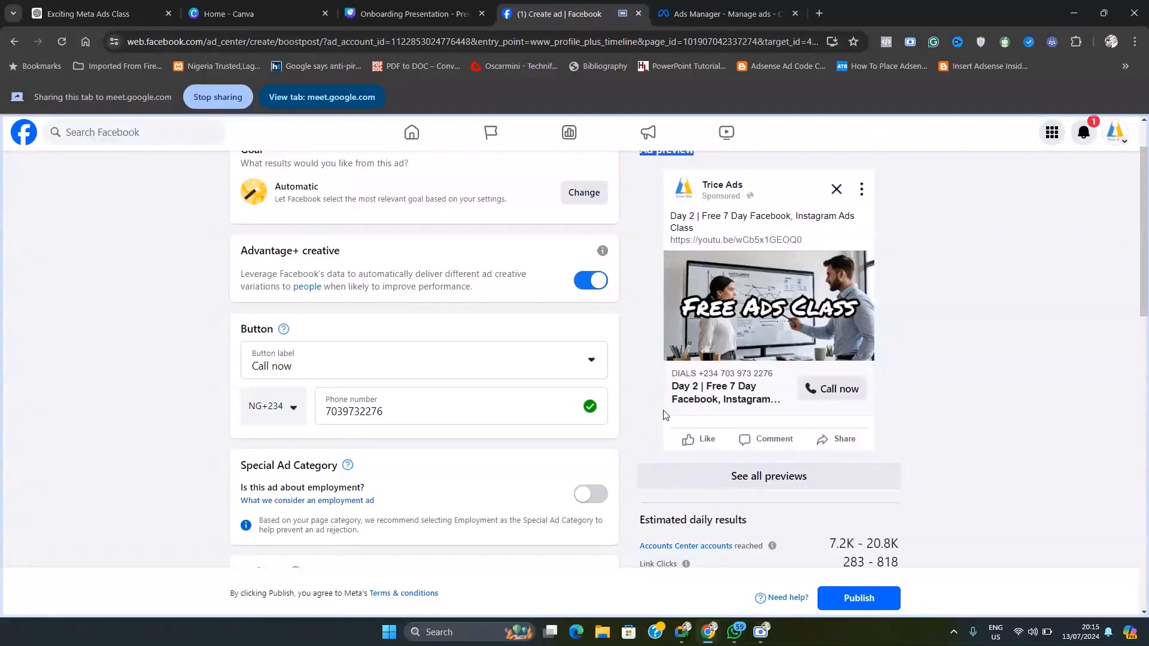
pyautogui.scroll(1, 665, 415)
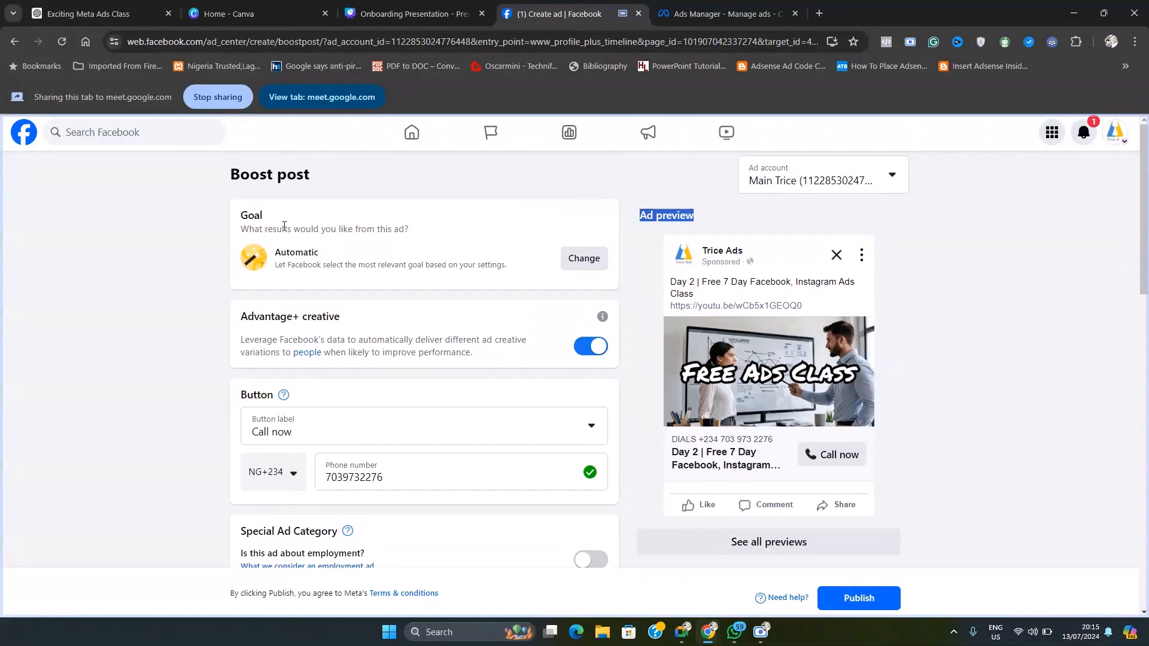
# Step: Review the available ad goals, change the boosted post's goal to Get more engagement, and save it
pyautogui.doubleClick(245, 217)
pyautogui.click(575, 260)
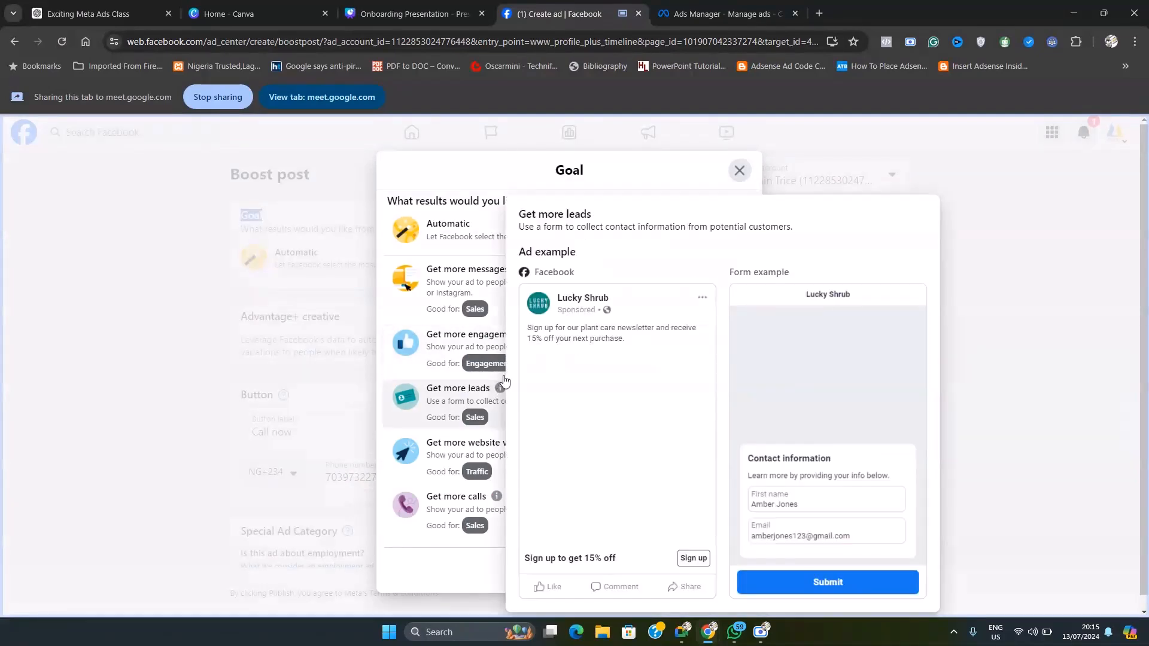
pyautogui.moveTo(519, 269)
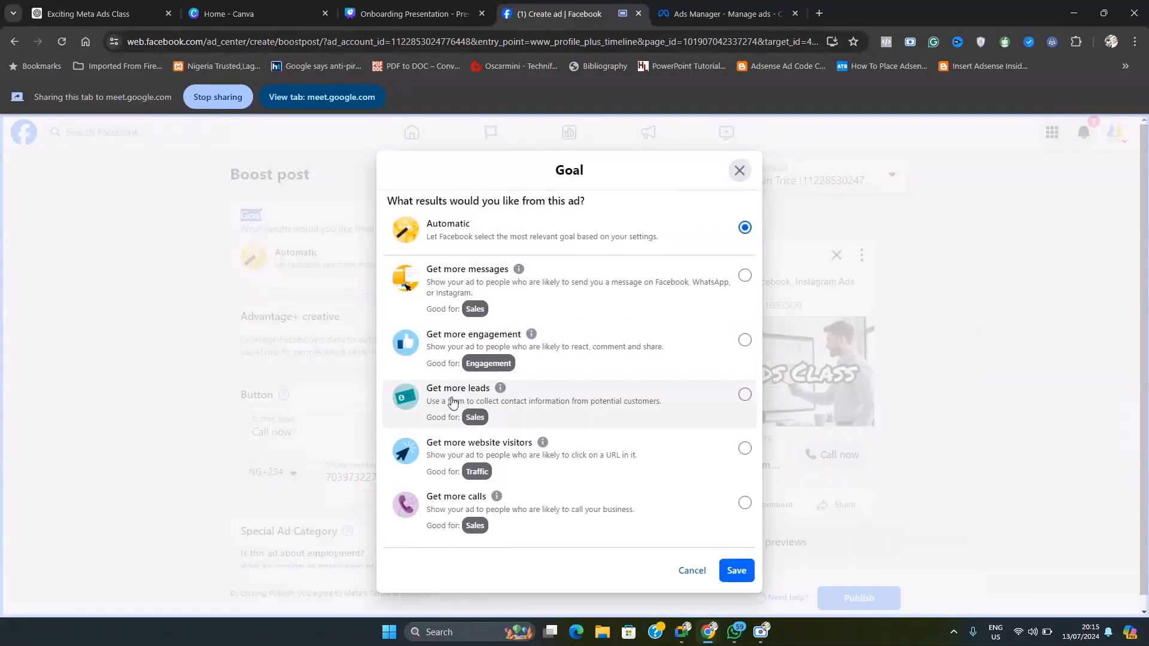
pyautogui.scroll(-1, 492, 446)
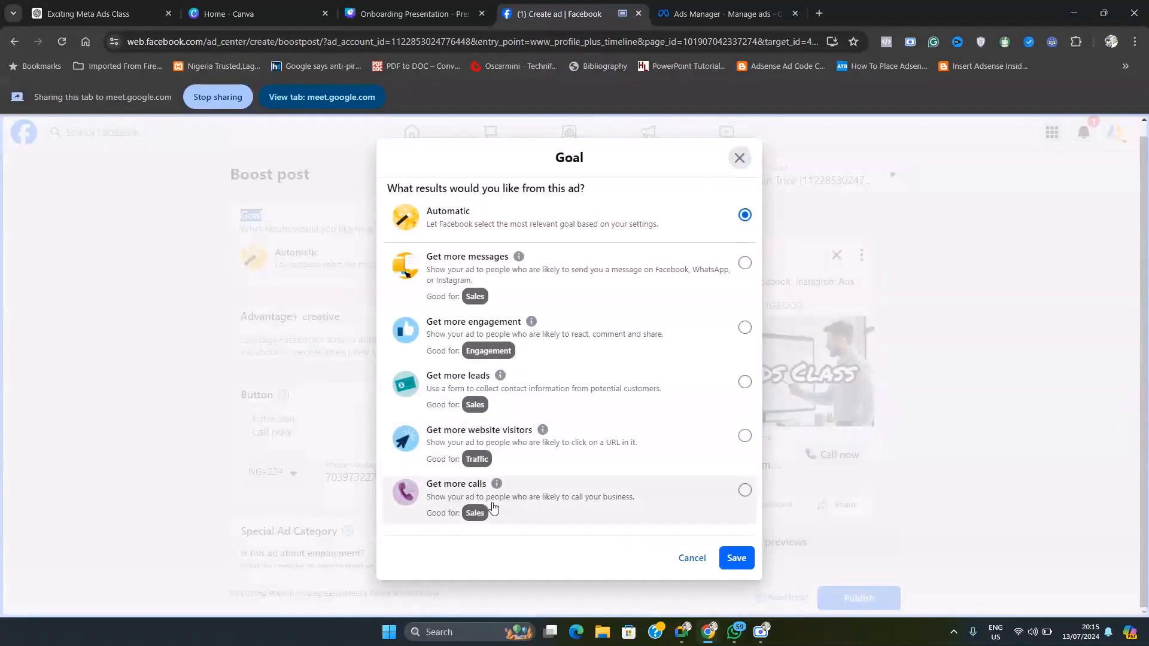
pyautogui.moveTo(473, 502)
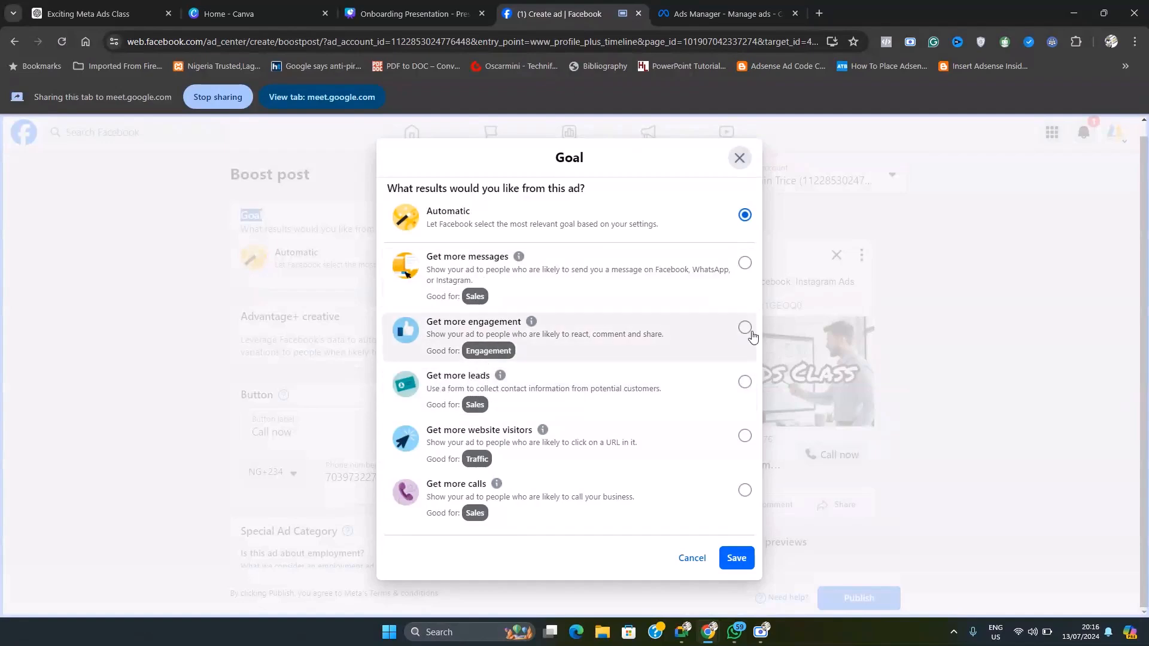
pyautogui.moveTo(535, 477)
pyautogui.click(744, 329)
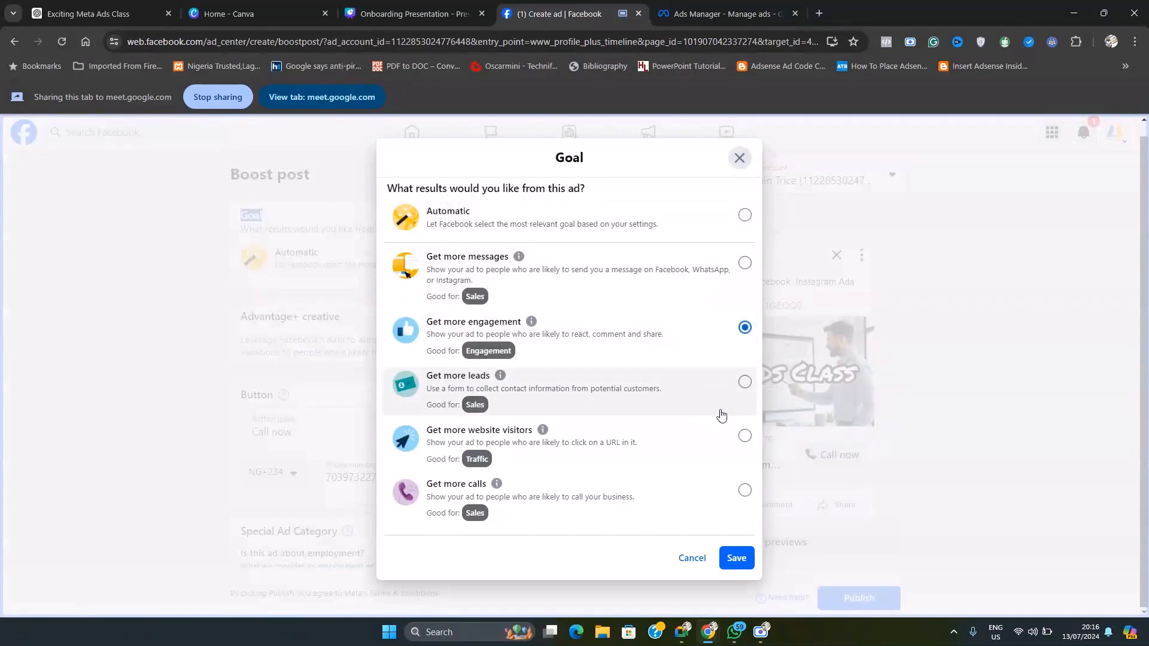
pyautogui.click(737, 558)
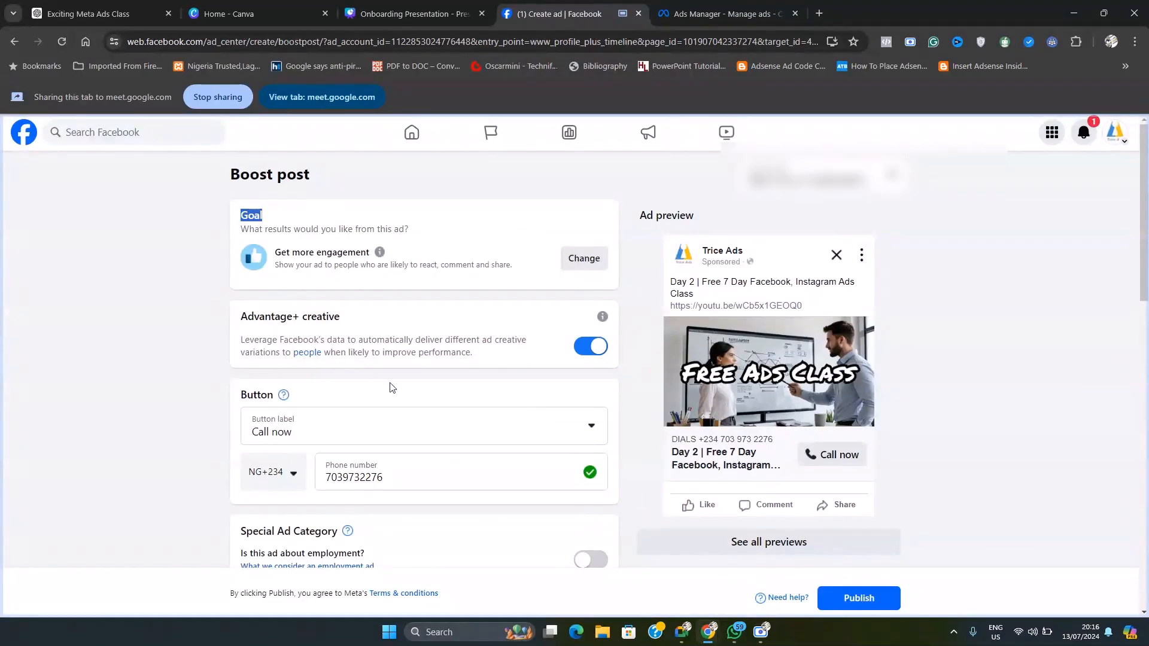
# Step: Set the ad's button label to Learn more
pyautogui.scroll(-2, 431, 413)
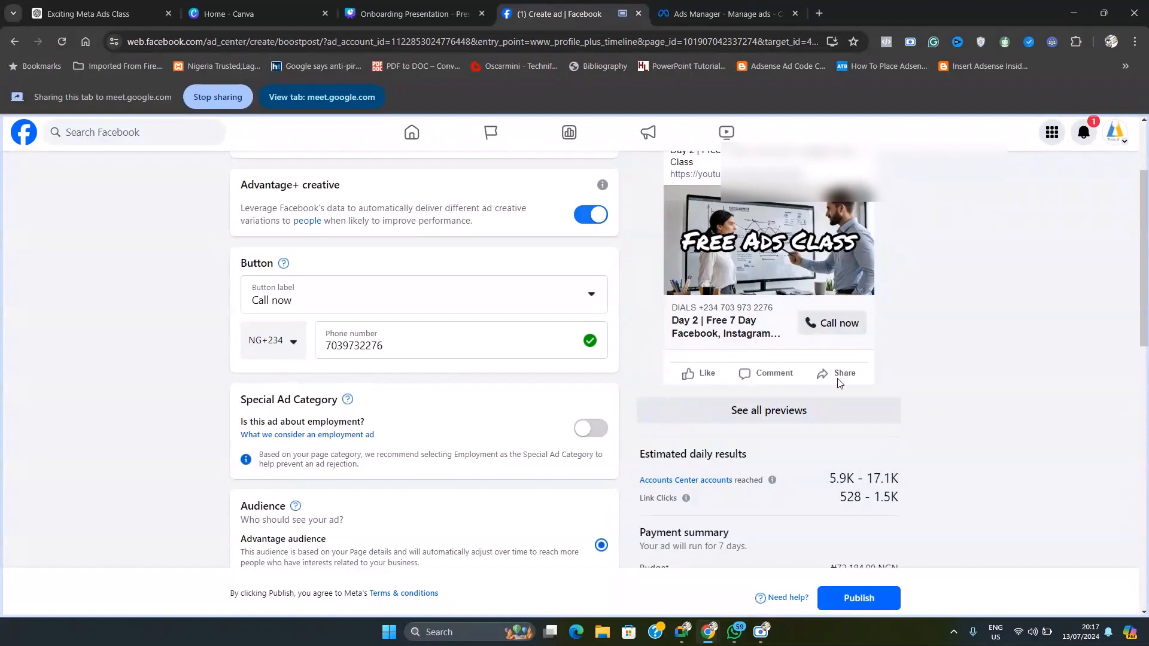
pyautogui.scroll(2, 778, 371)
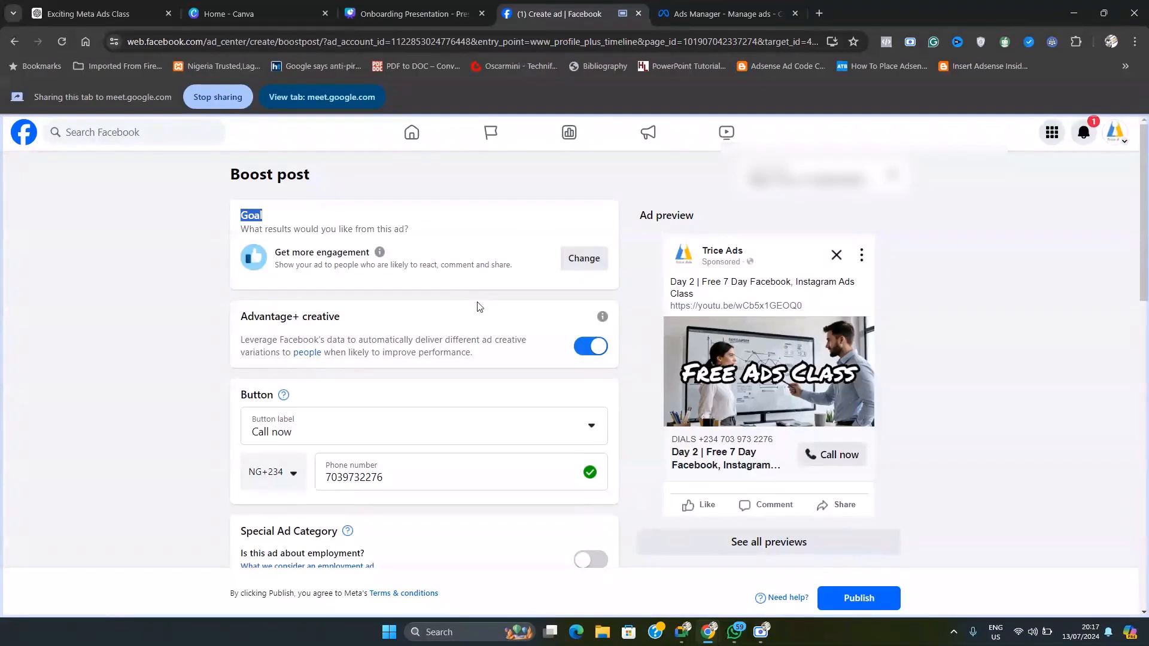
pyautogui.scroll(-1, 479, 306)
pyautogui.click(413, 365)
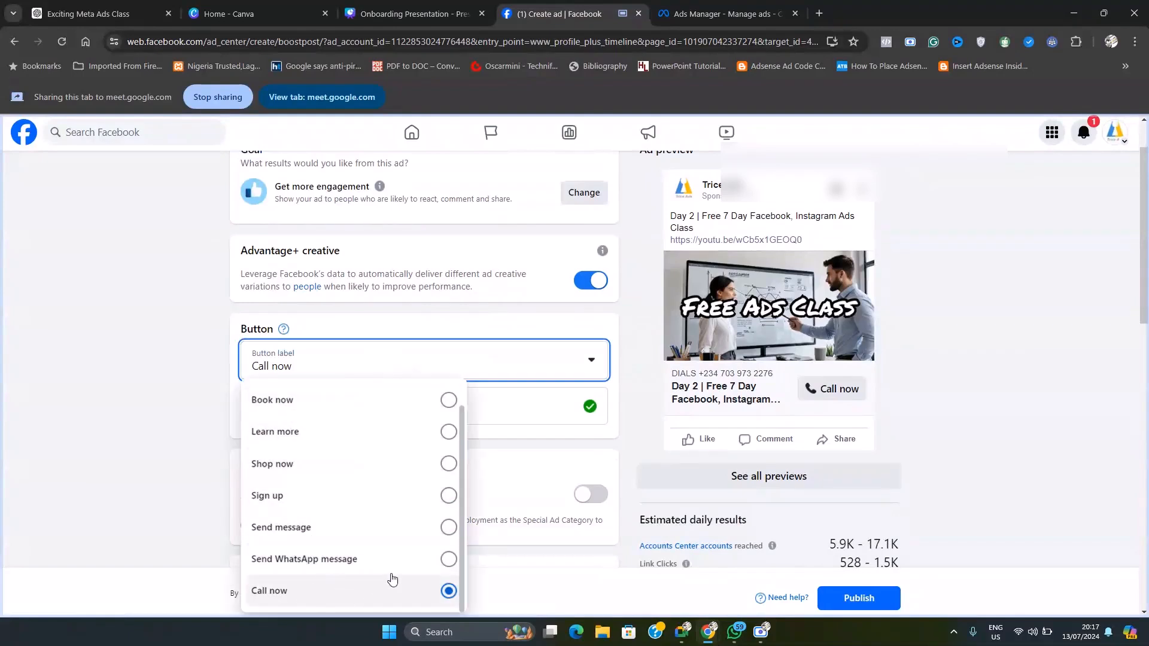
pyautogui.scroll(1, 371, 533)
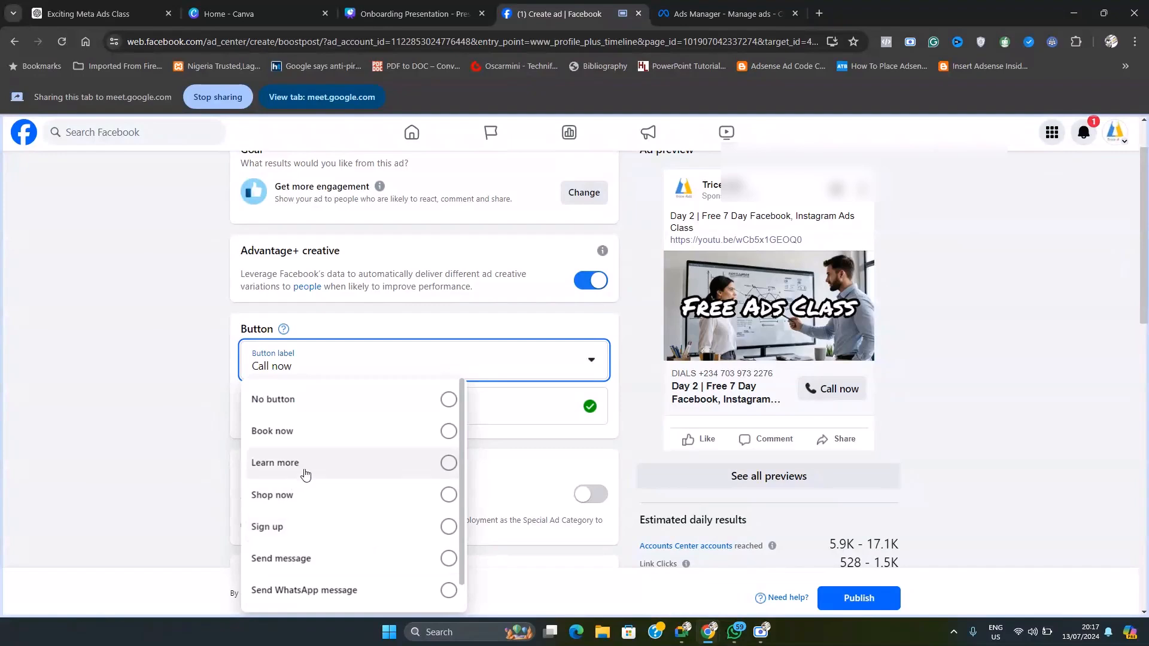
pyautogui.click(448, 473)
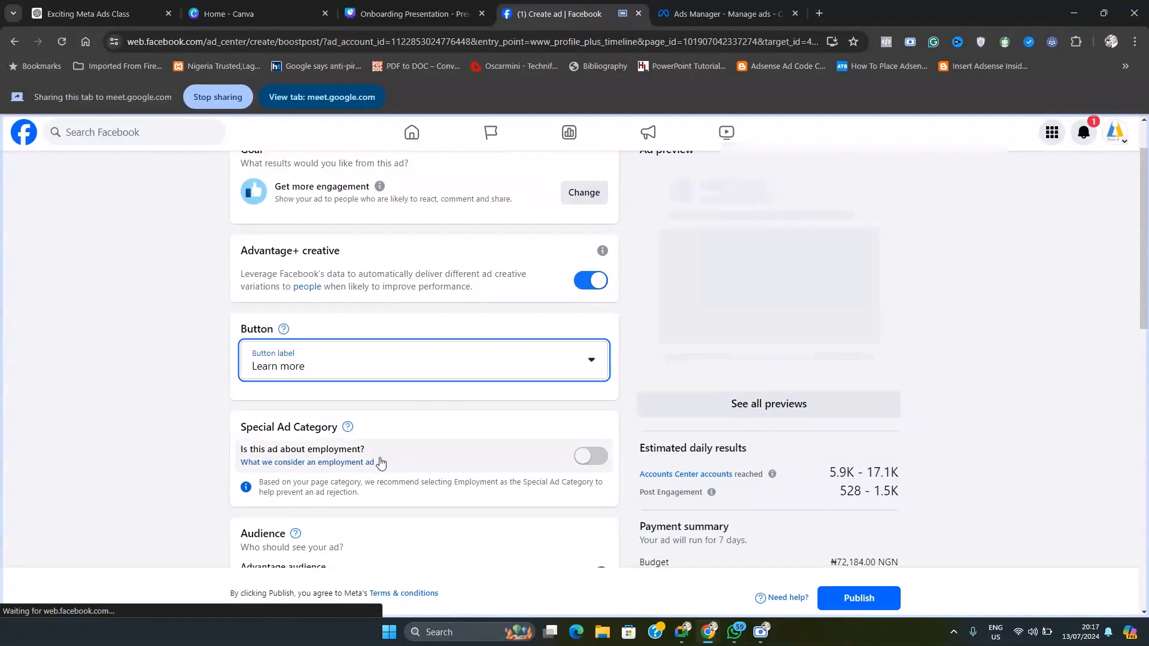
# Step: Change the boosted post's call-to-action button label to Sign up
pyautogui.scroll(-2, 386, 455)
pyautogui.scroll(3, 386, 446)
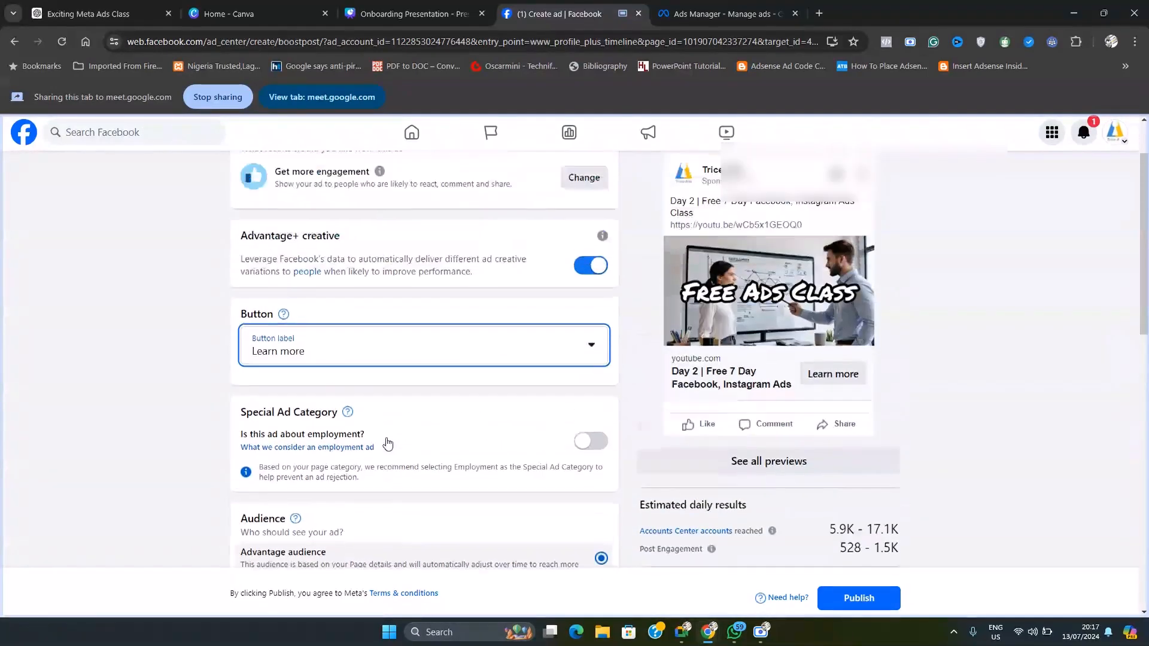
pyautogui.click(460, 426)
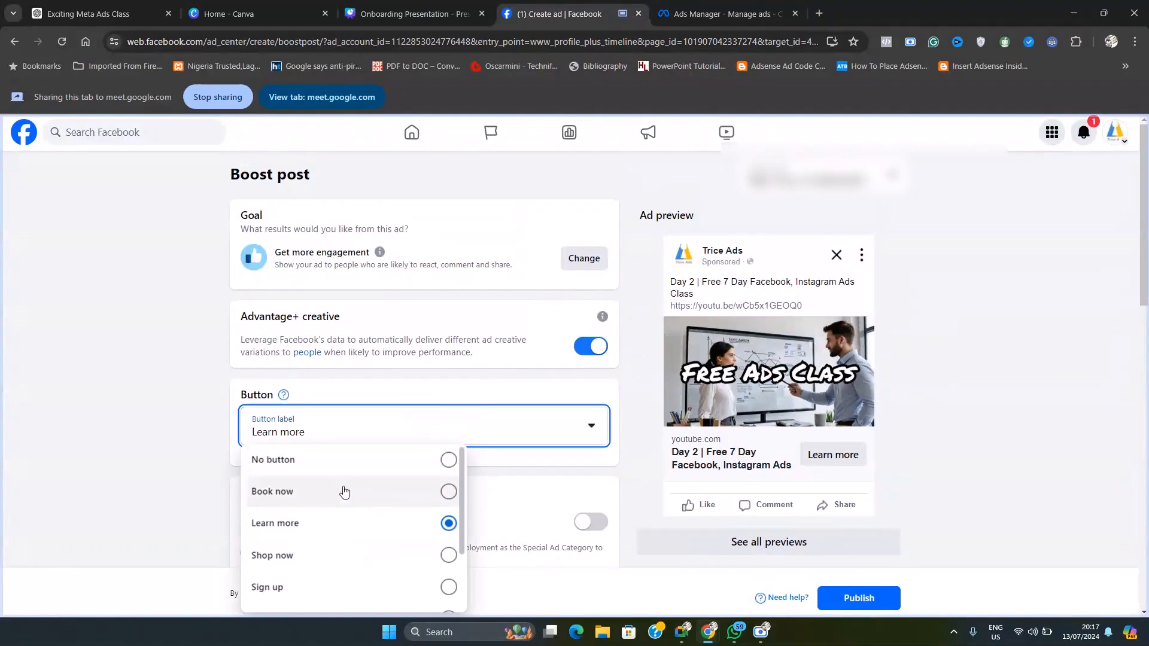
pyautogui.click(364, 589)
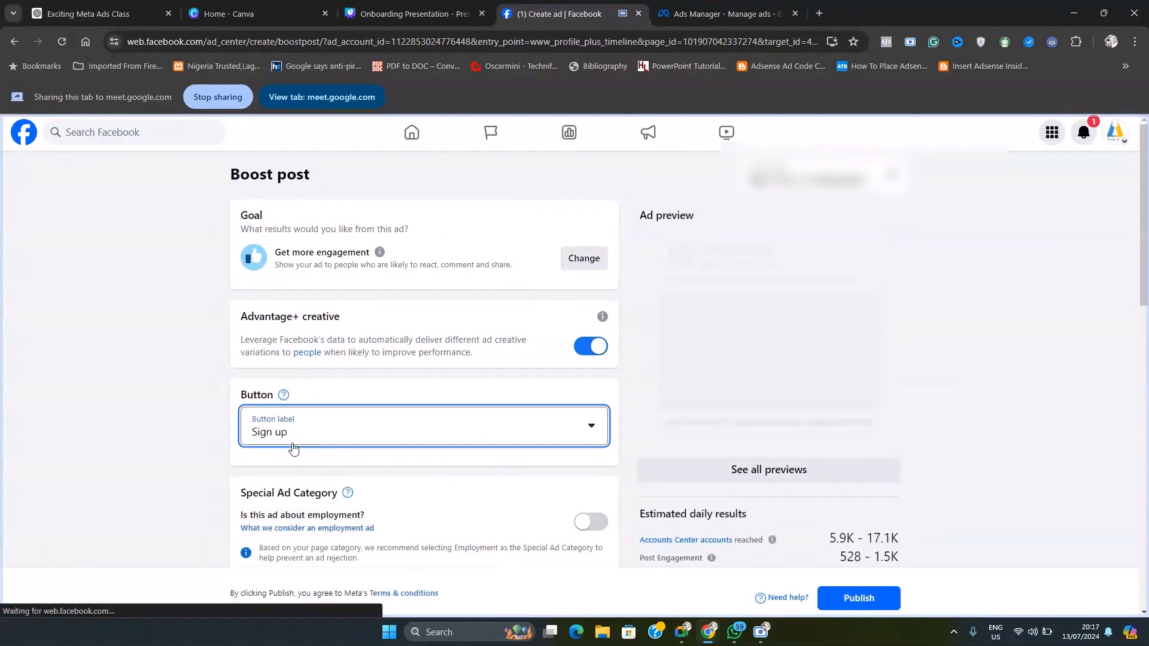
# Step: Open the Advantage audience details for editing and remove Nigeria from the targeted locations
pyautogui.scroll(-8, 425, 455)
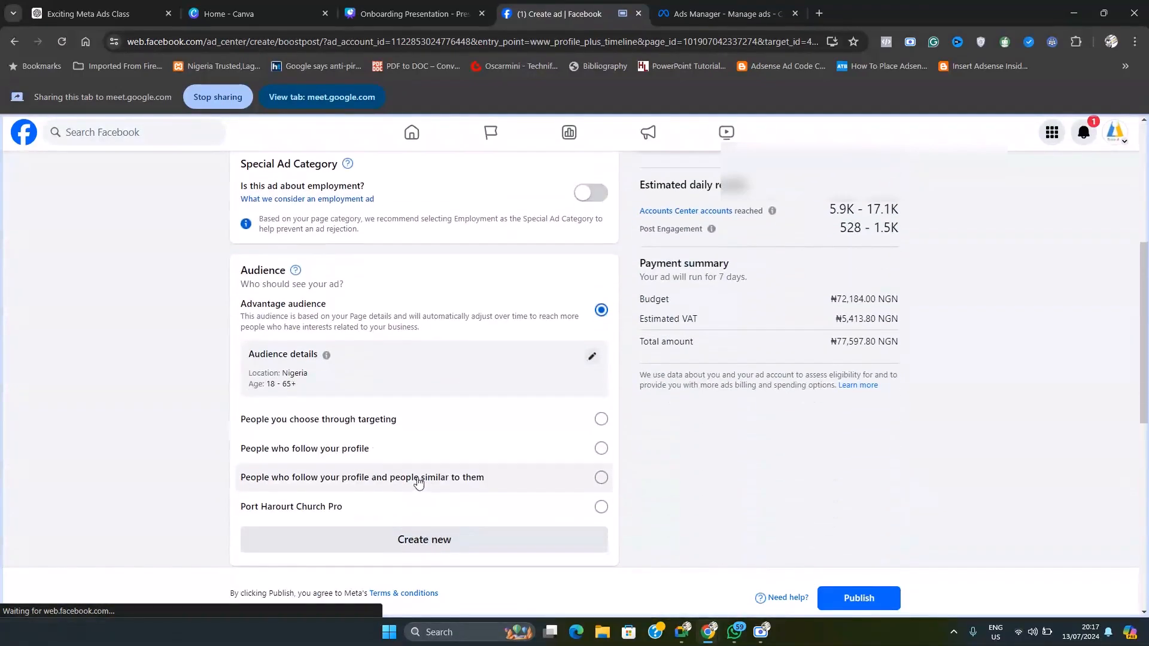
pyautogui.scroll(-2, 444, 295)
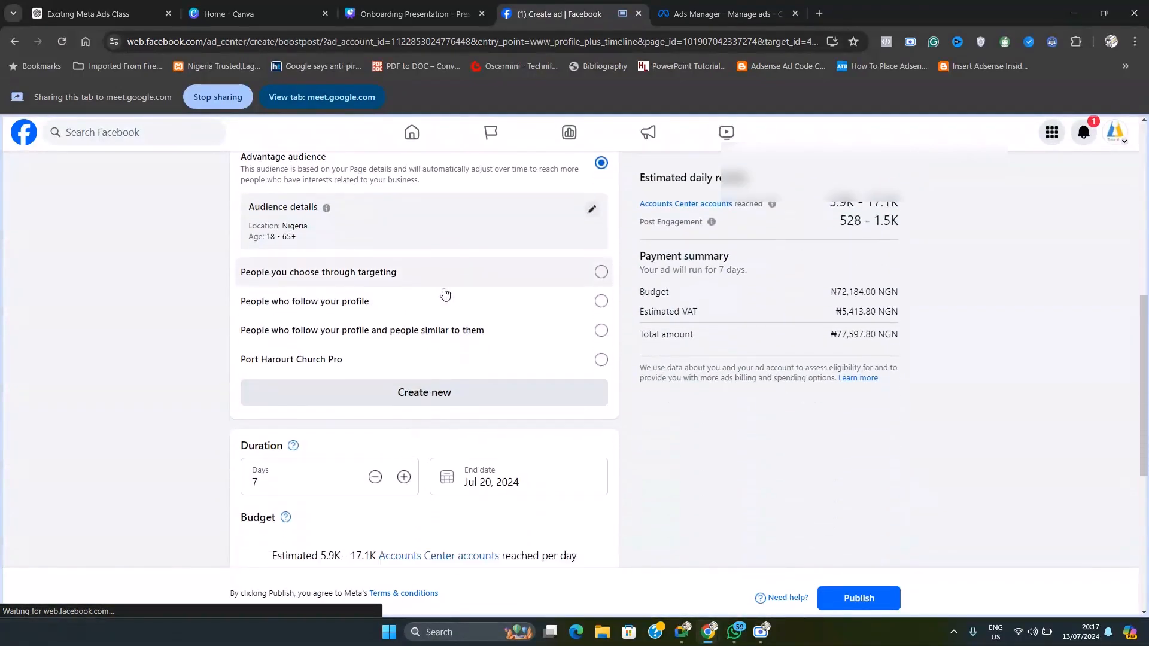
pyautogui.scroll(4, 386, 356)
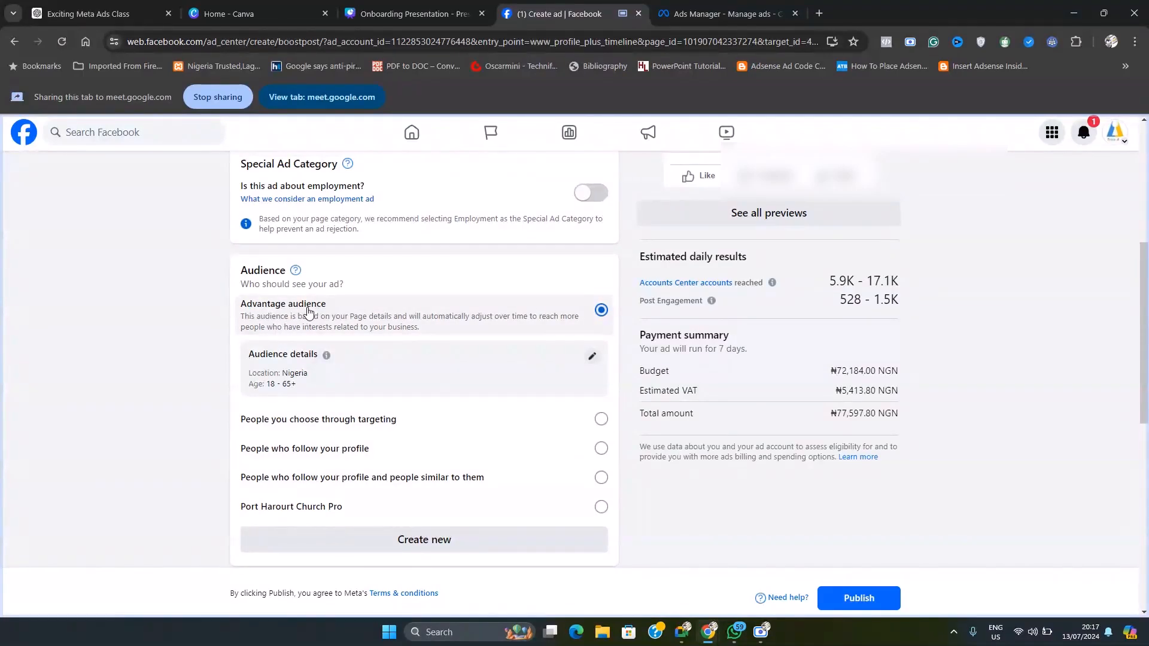
pyautogui.click(592, 359)
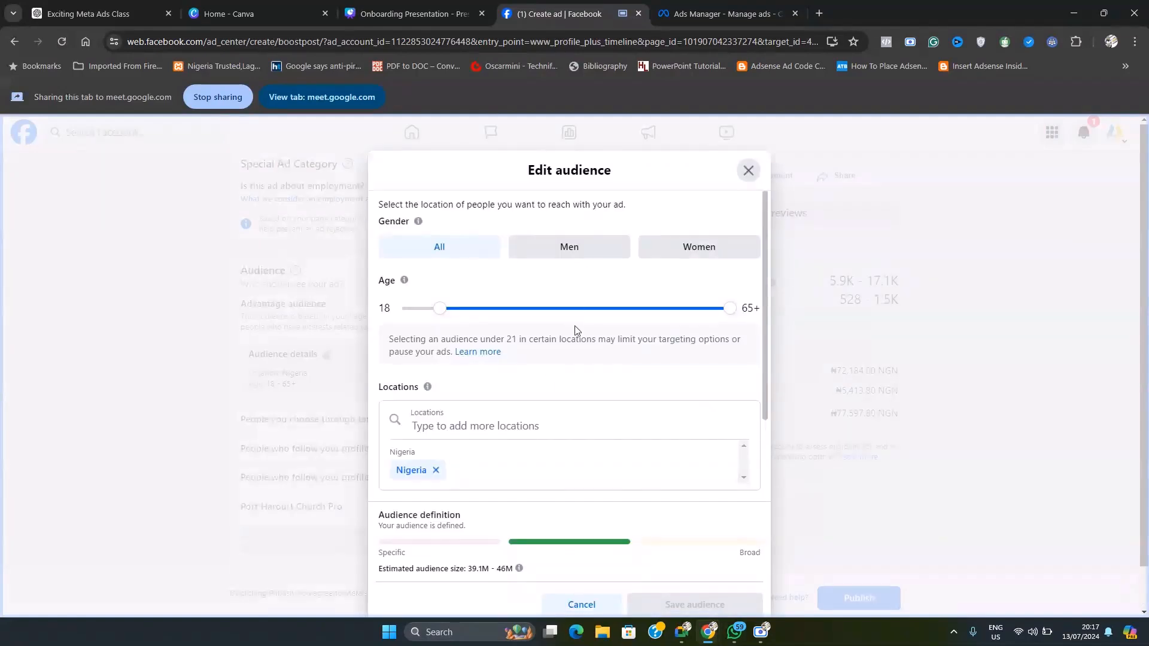
pyautogui.scroll(-2, 539, 401)
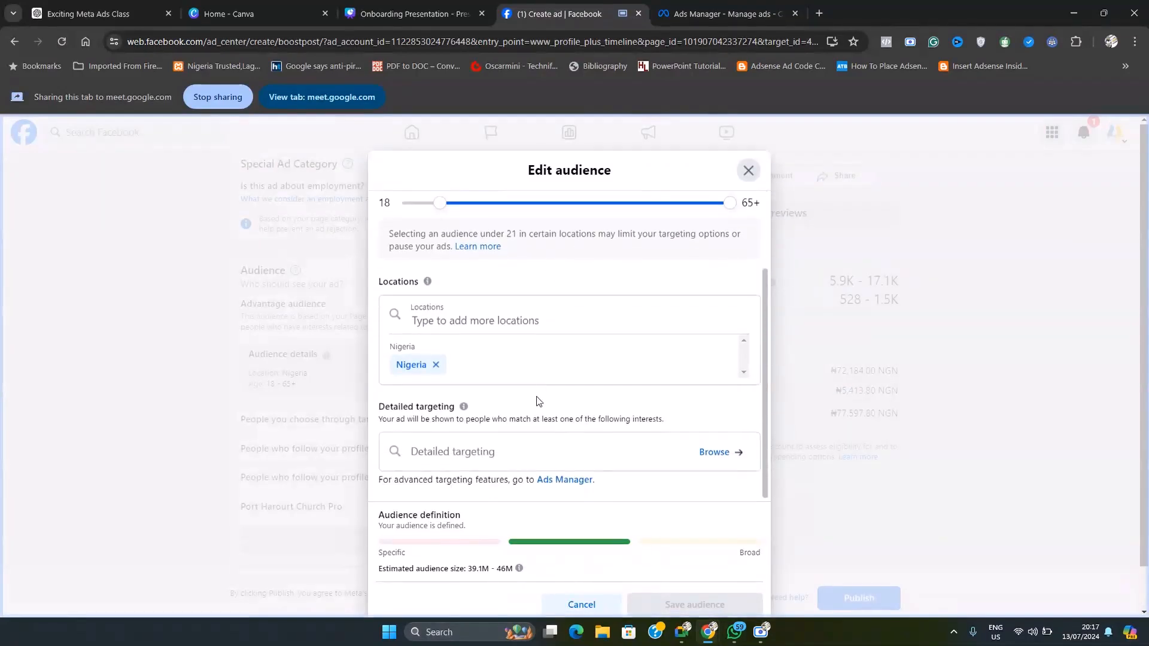
pyautogui.click(435, 362)
# Step: Search the audience locations for "lagos" and add Lagos State, Nigeria
pyautogui.scroll(3, 498, 365)
pyautogui.scroll(-1, 677, 426)
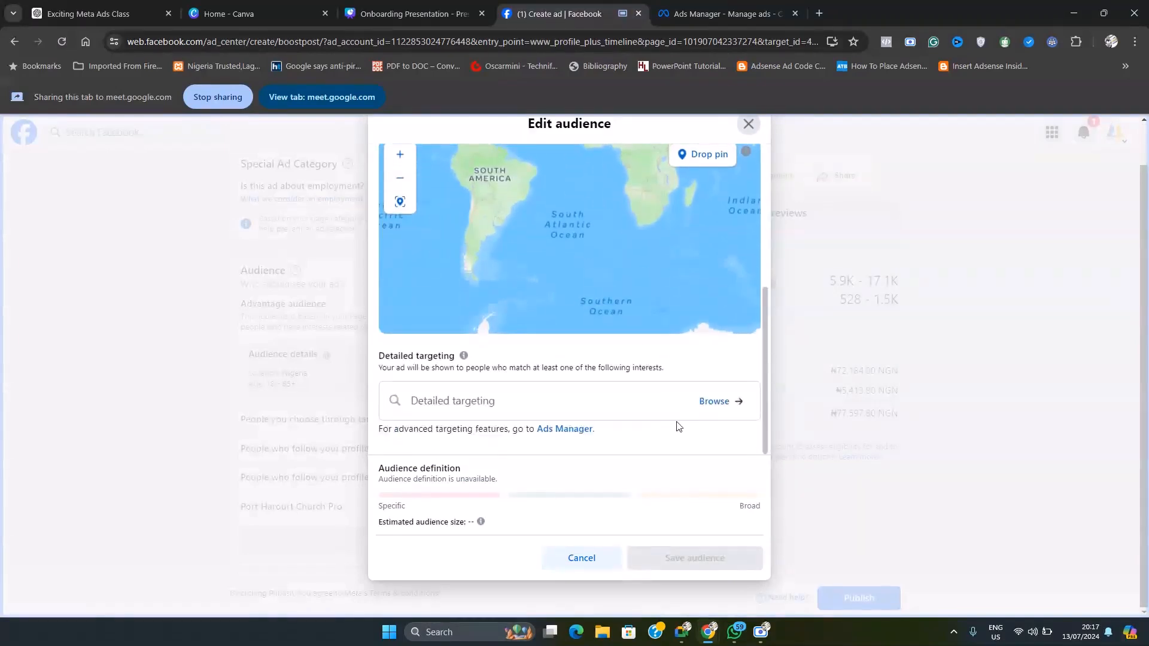
pyautogui.scroll(5, 689, 425)
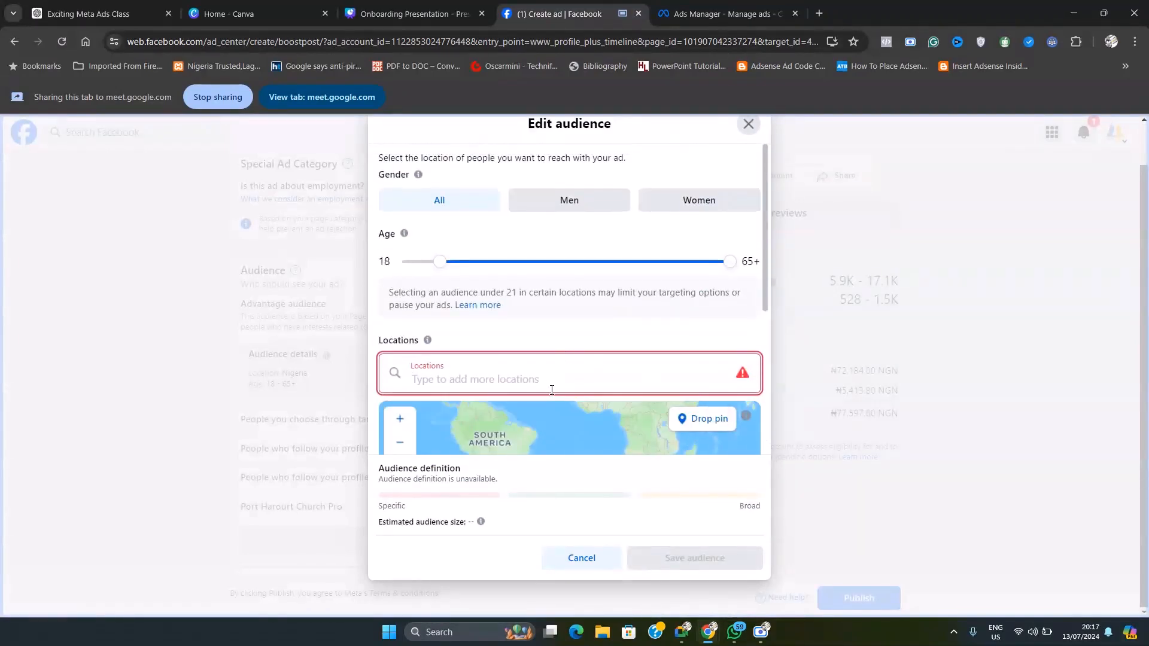
pyautogui.write('lagos')
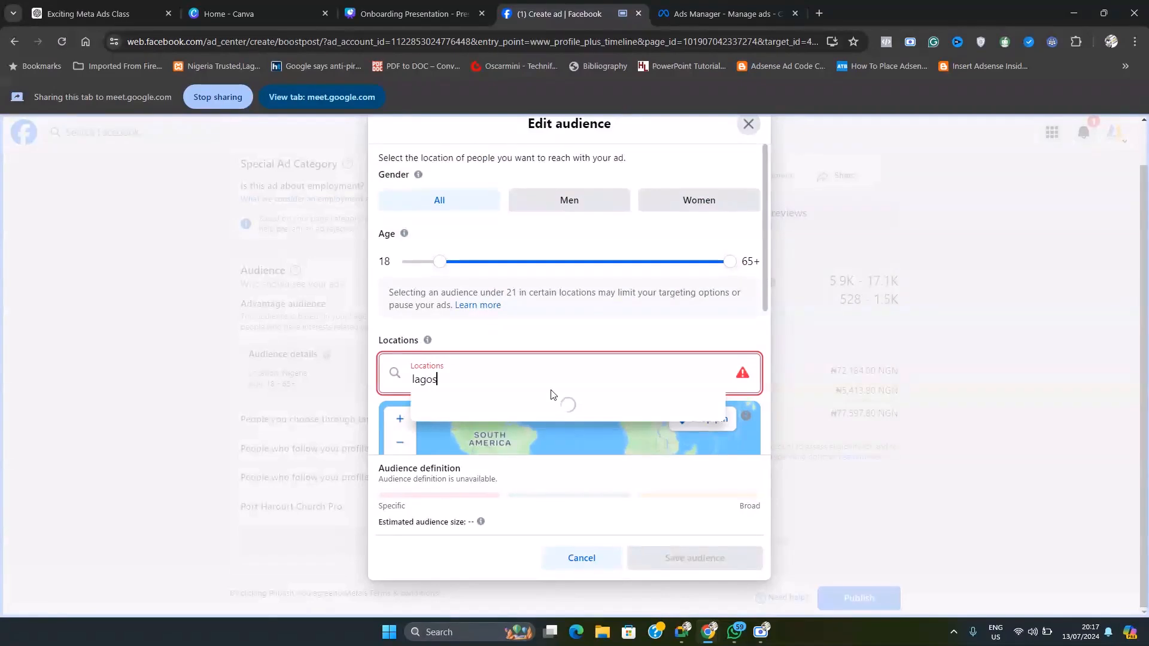
pyautogui.click(534, 400)
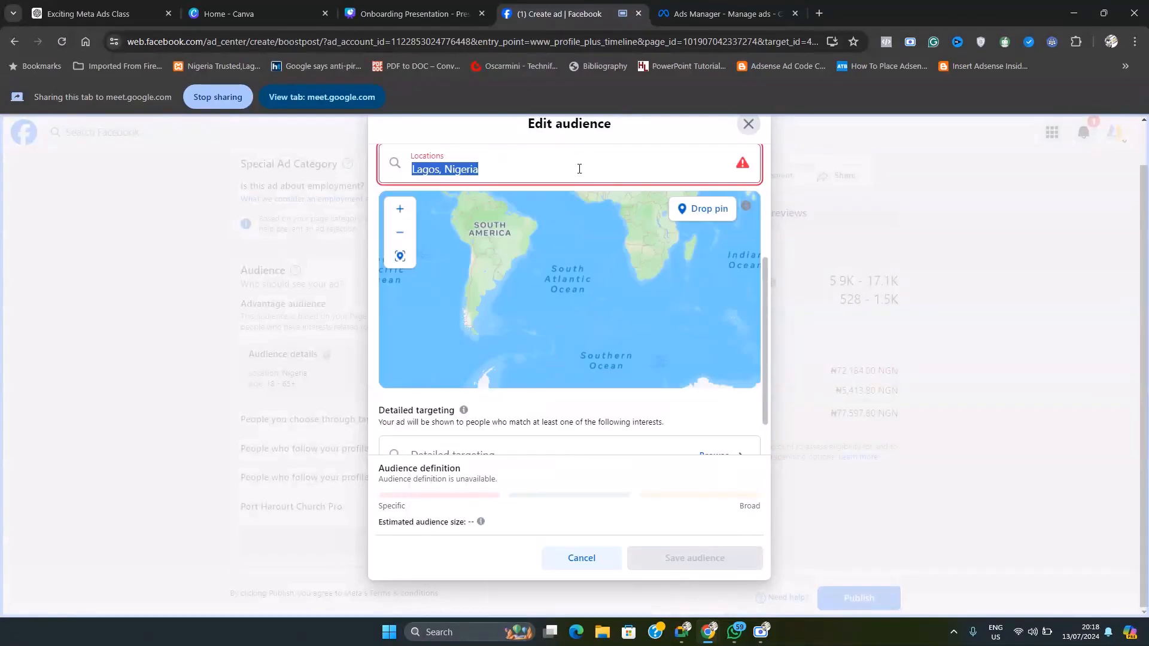
pyautogui.scroll(2, 635, 353)
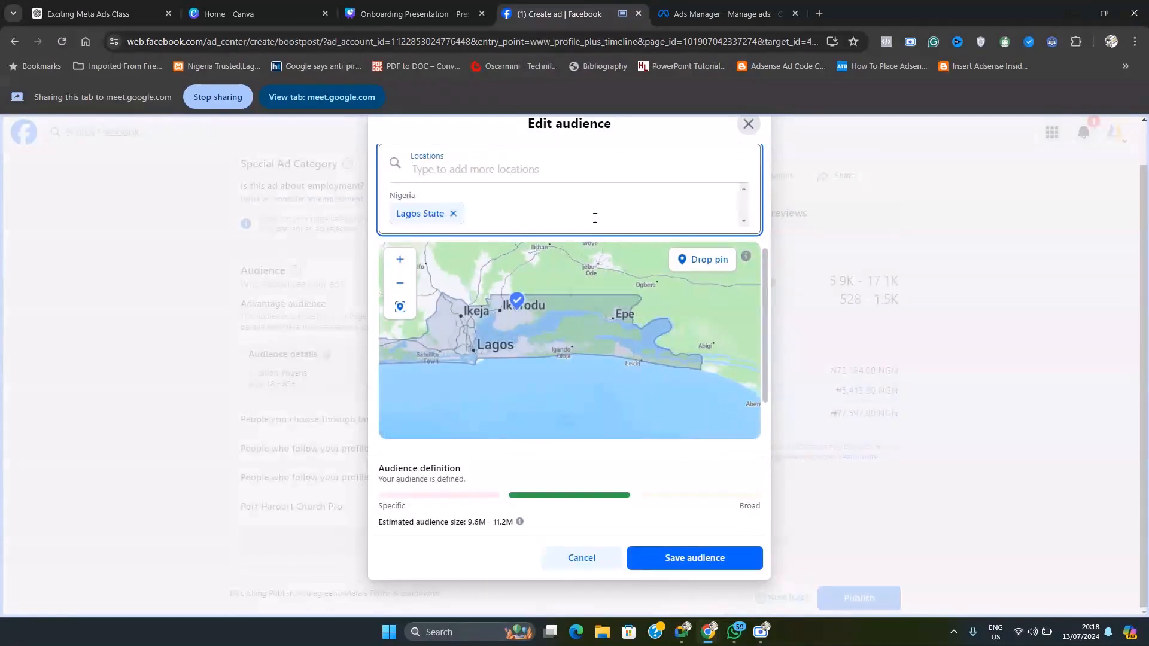
# Step: Add the city of Abuja, Federal Capital Territory, Nigeria to the audience locations
pyautogui.write('abuja')
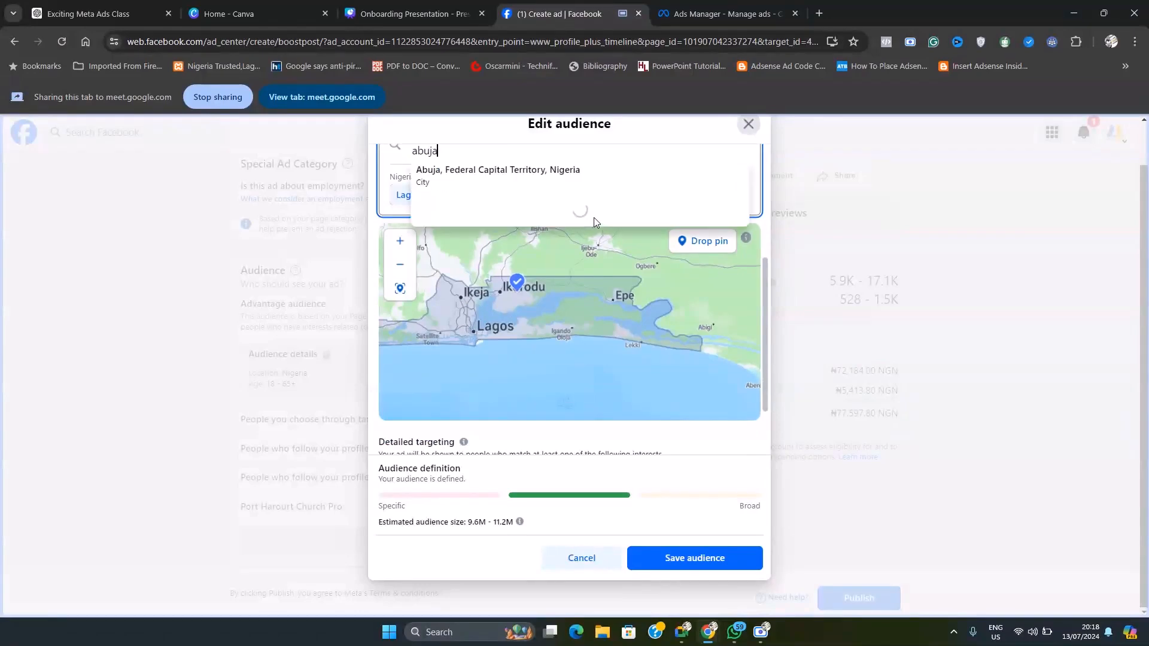
pyautogui.click(493, 177)
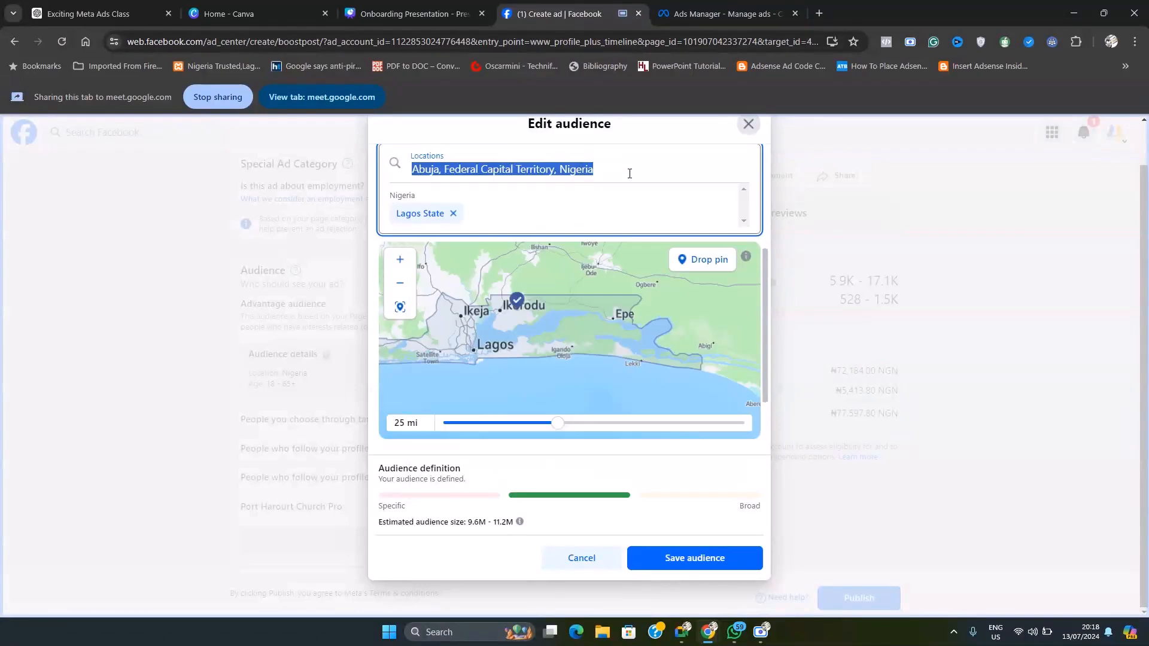
pyautogui.click(629, 174)
pyautogui.press('Return')
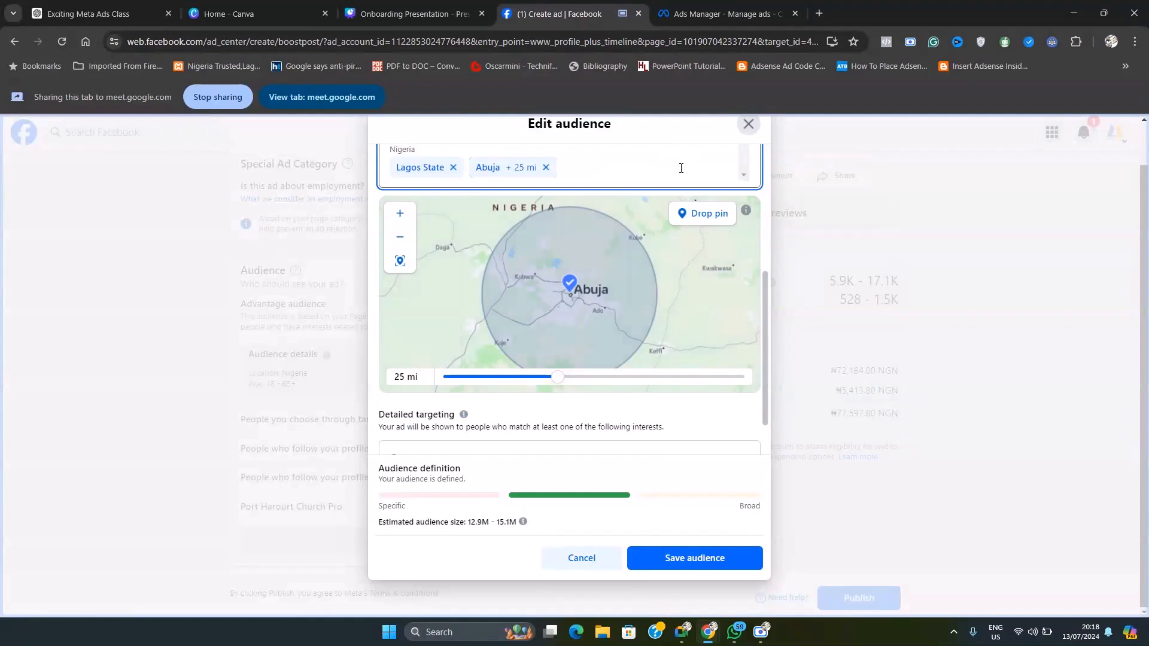
# Step: Add Port Harcourt, Rivers State, Nigeria to the audience locations
pyautogui.scroll(1, 676, 169)
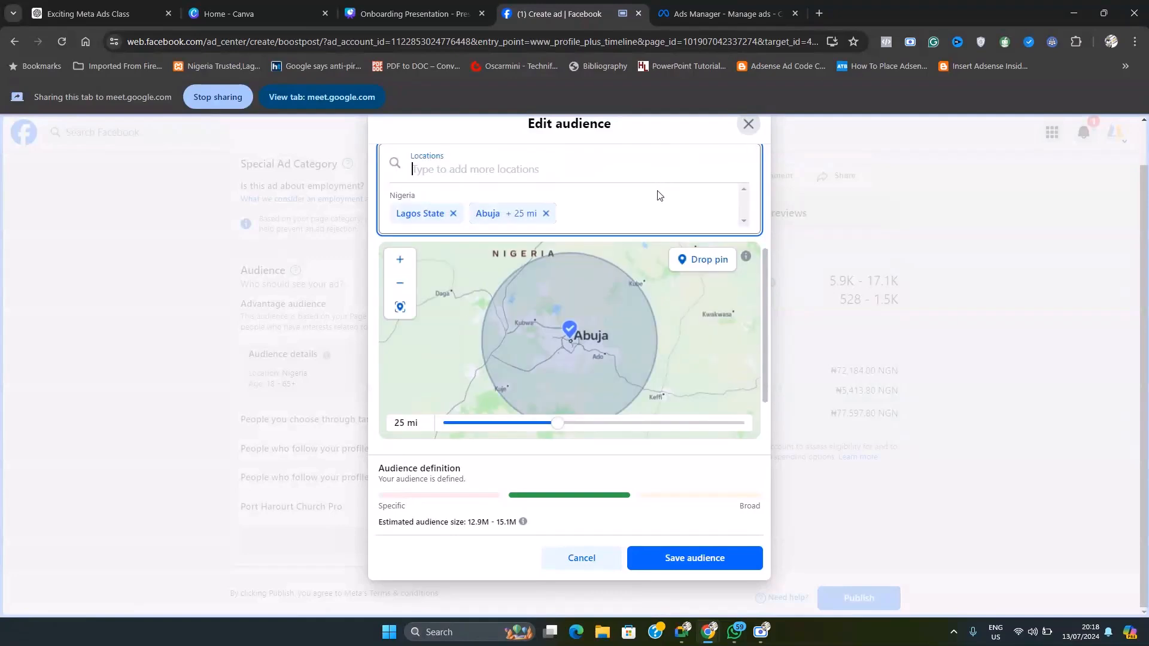
pyautogui.write('port har')
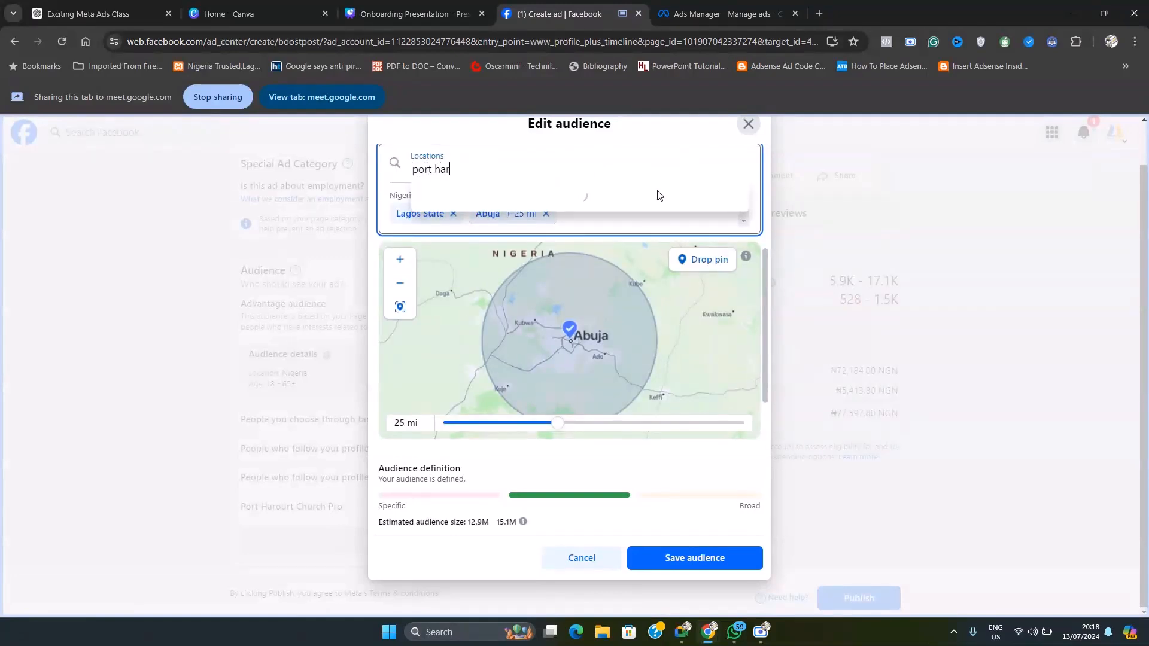
pyautogui.click(555, 197)
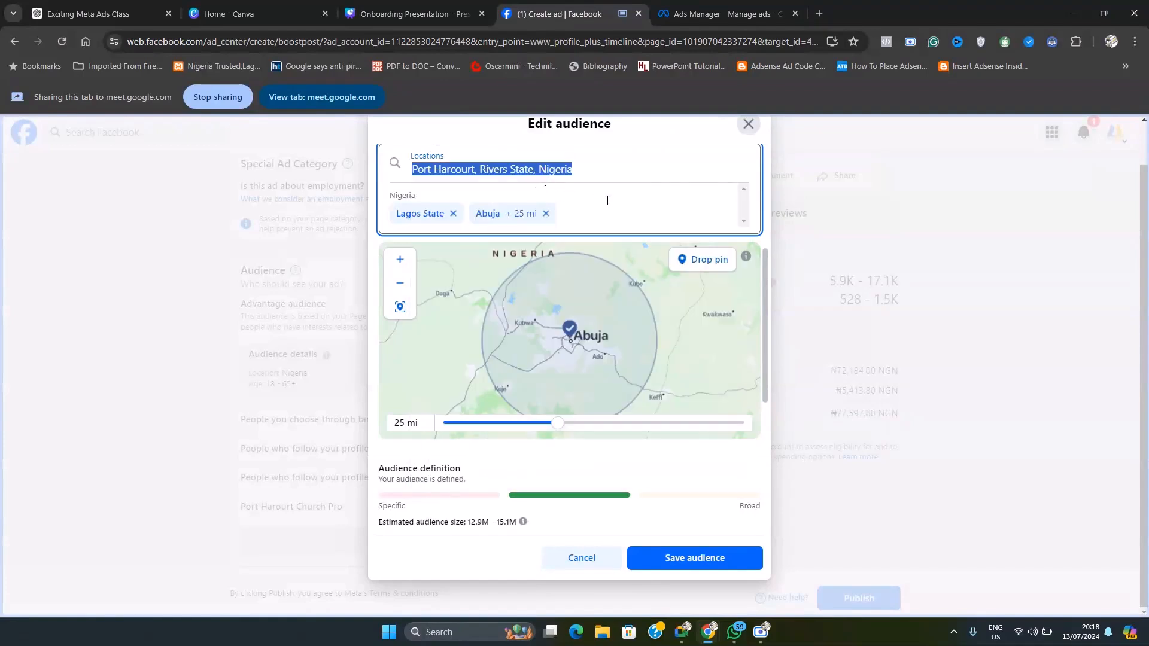
pyautogui.scroll(-1, 623, 207)
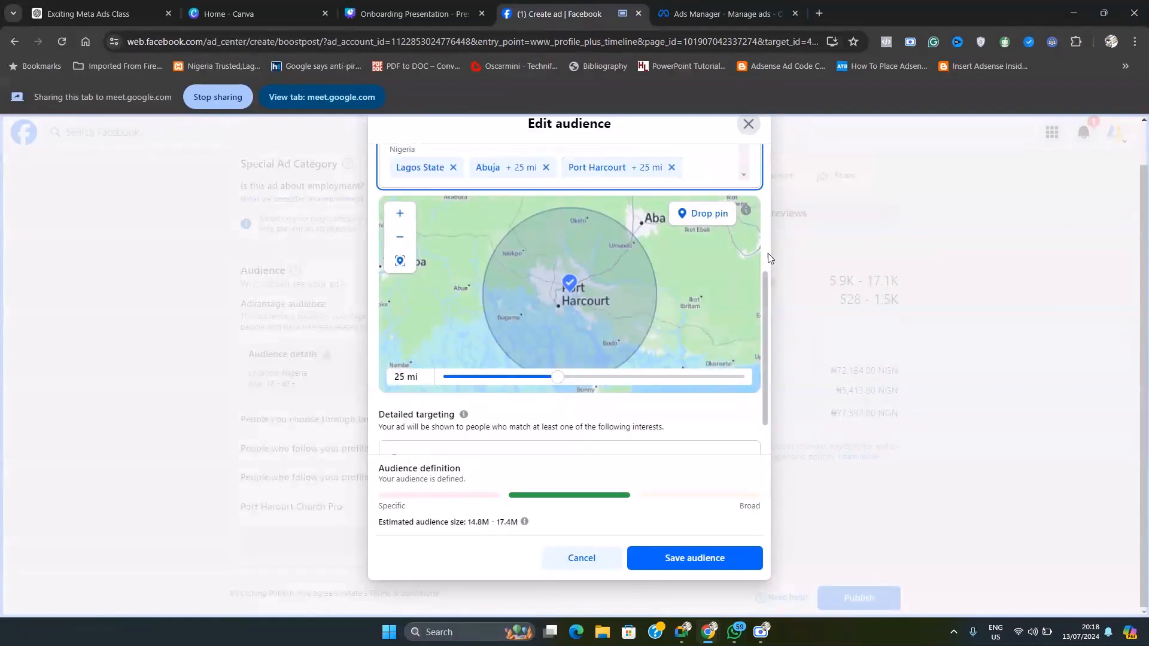
pyautogui.scroll(5, 766, 275)
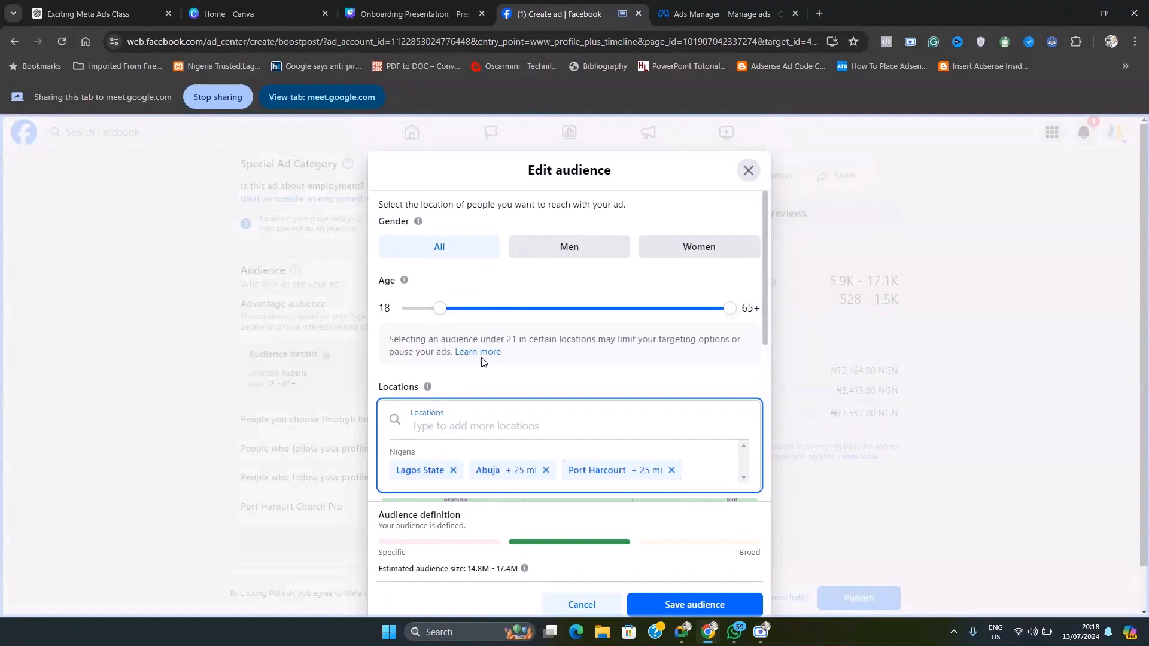
# Step: Search detailed targeting for "advertis" and add the Advertising (marketing) interest to the audience
pyautogui.scroll(-5, 482, 362)
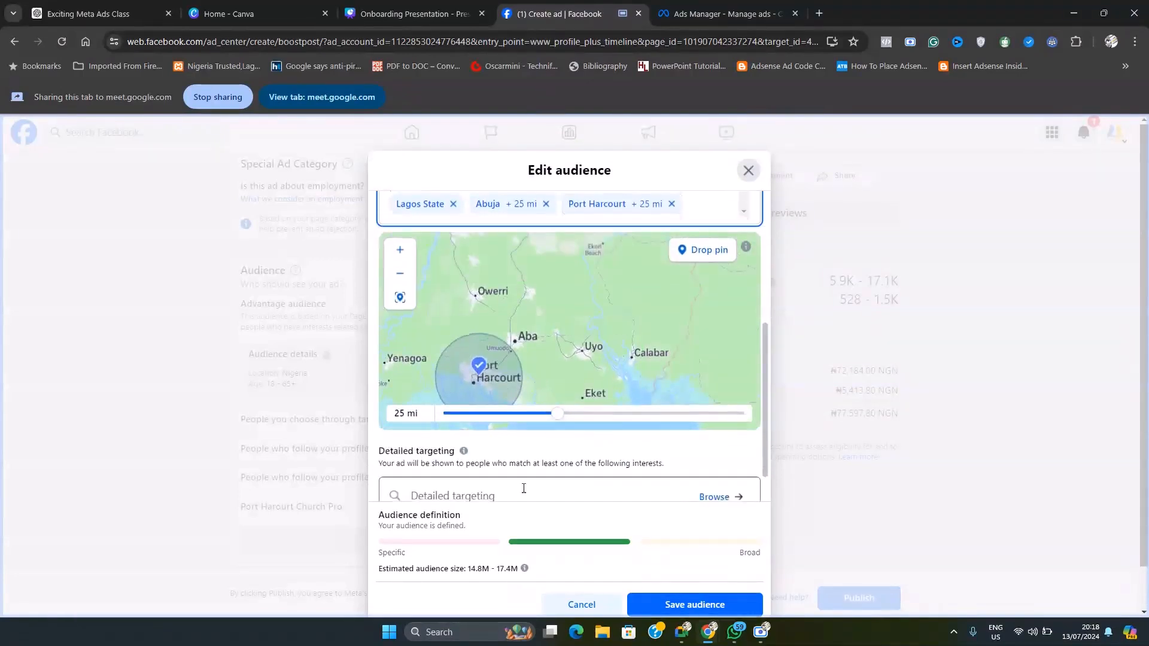
pyautogui.scroll(-1, 524, 489)
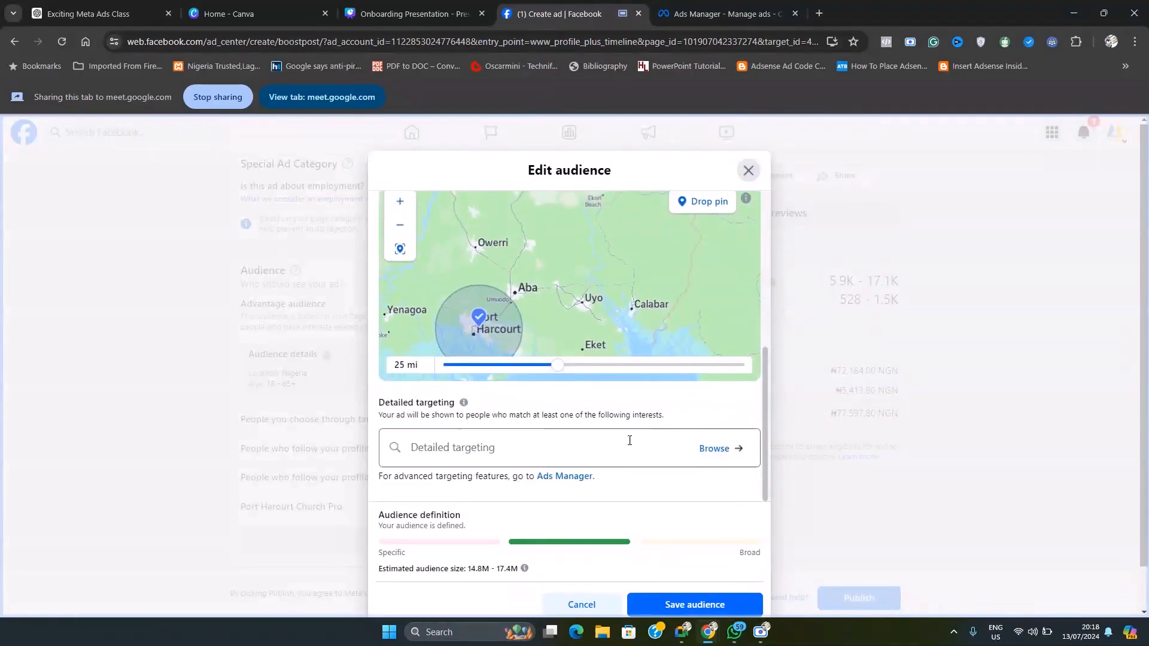
pyautogui.click(516, 453)
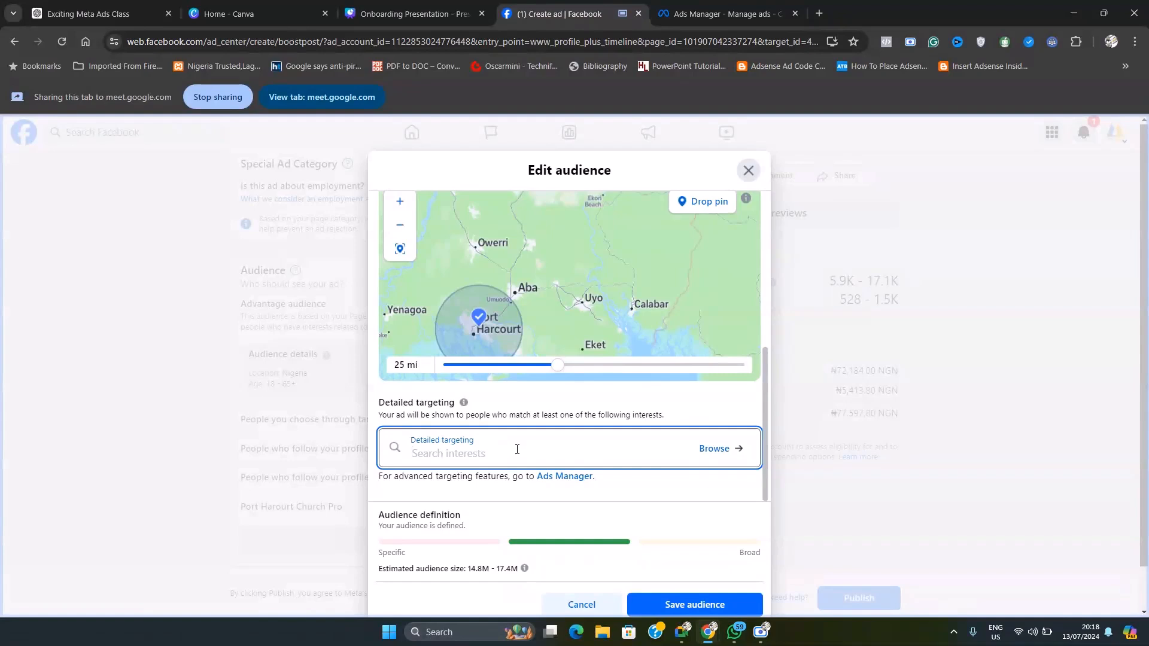
pyautogui.write('advertis')
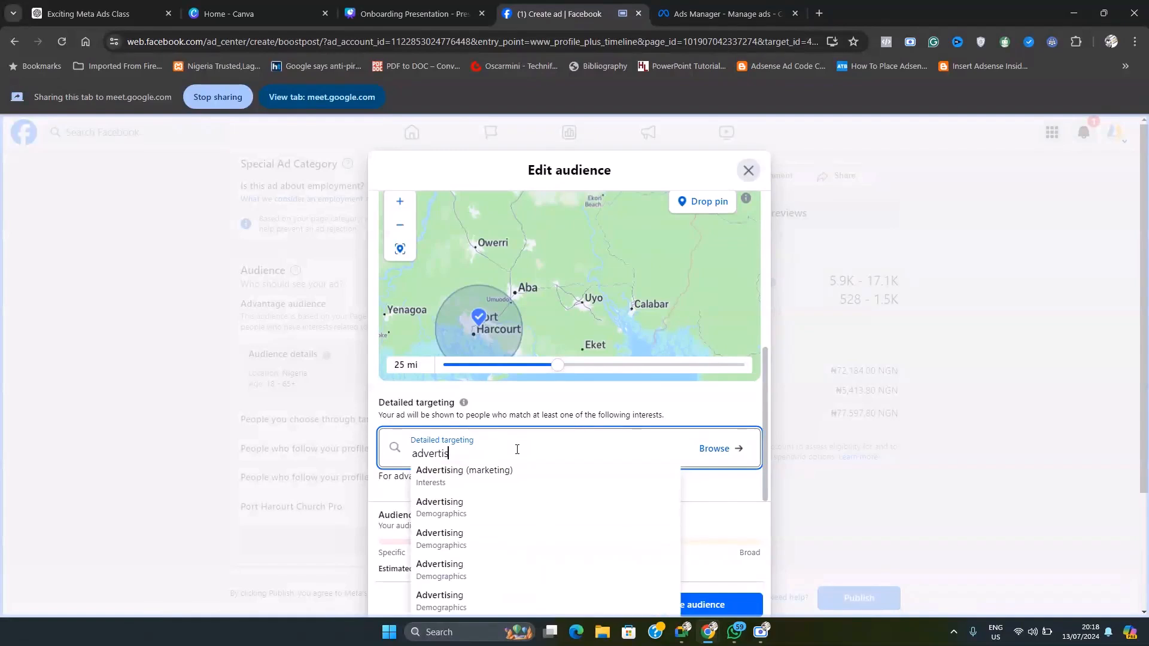
pyautogui.click(492, 476)
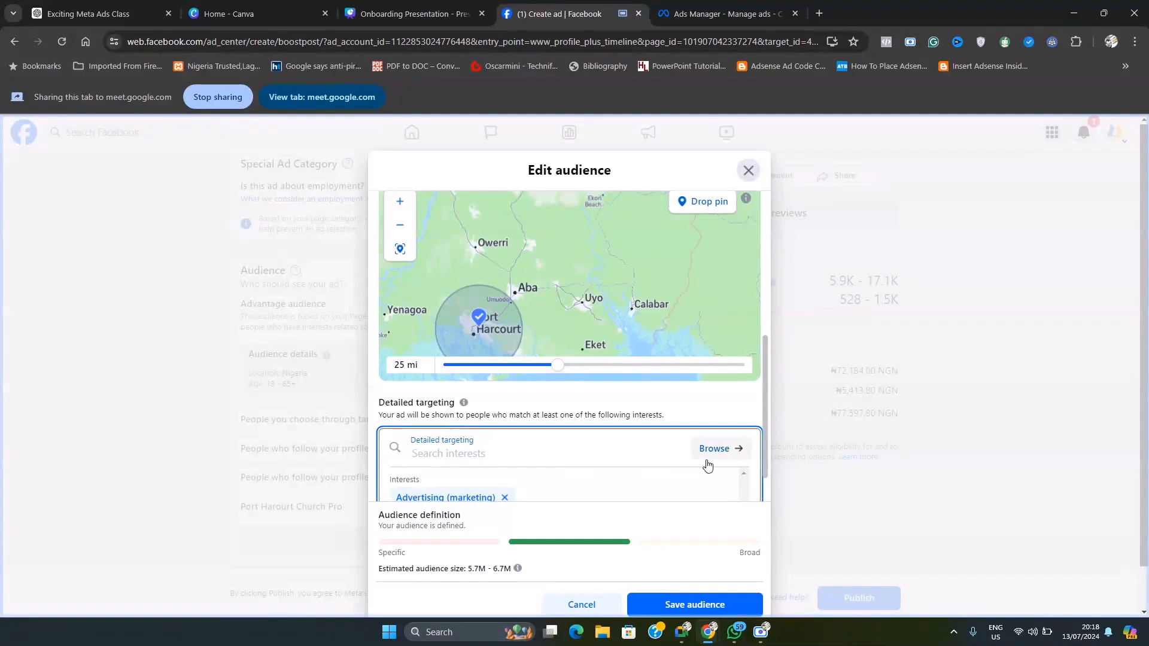
# Step: Browse the detailed targeting categories and examine the Interests list, including the Technology (computers & electronics) subcategories
pyautogui.scroll(-1, 743, 455)
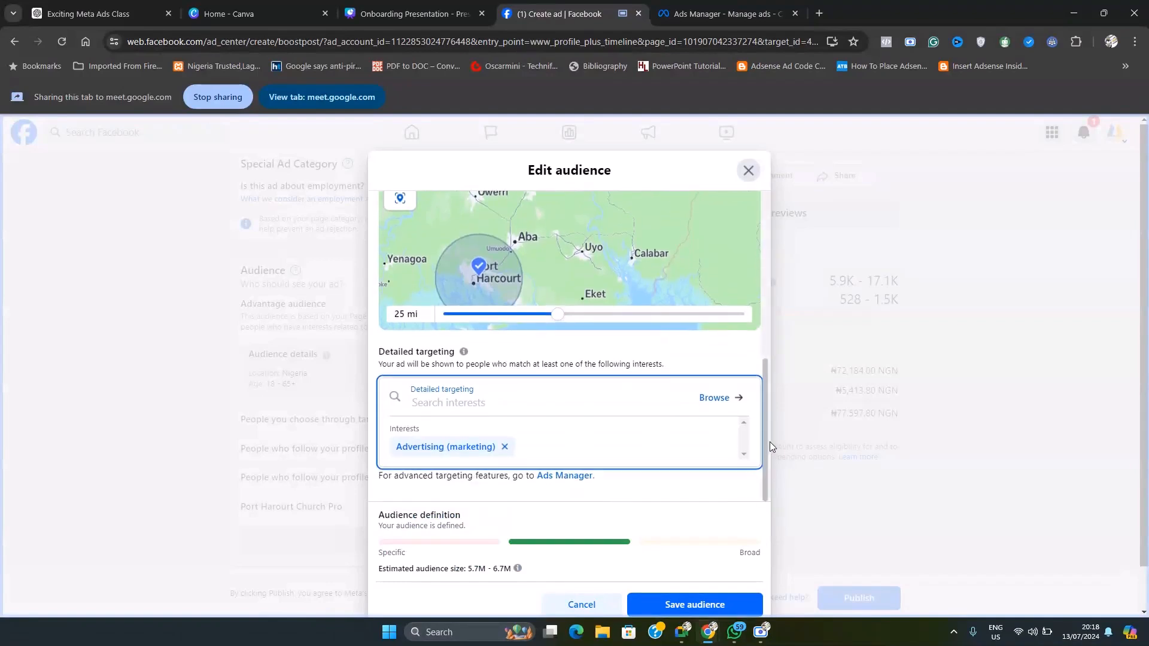
pyautogui.click(712, 398)
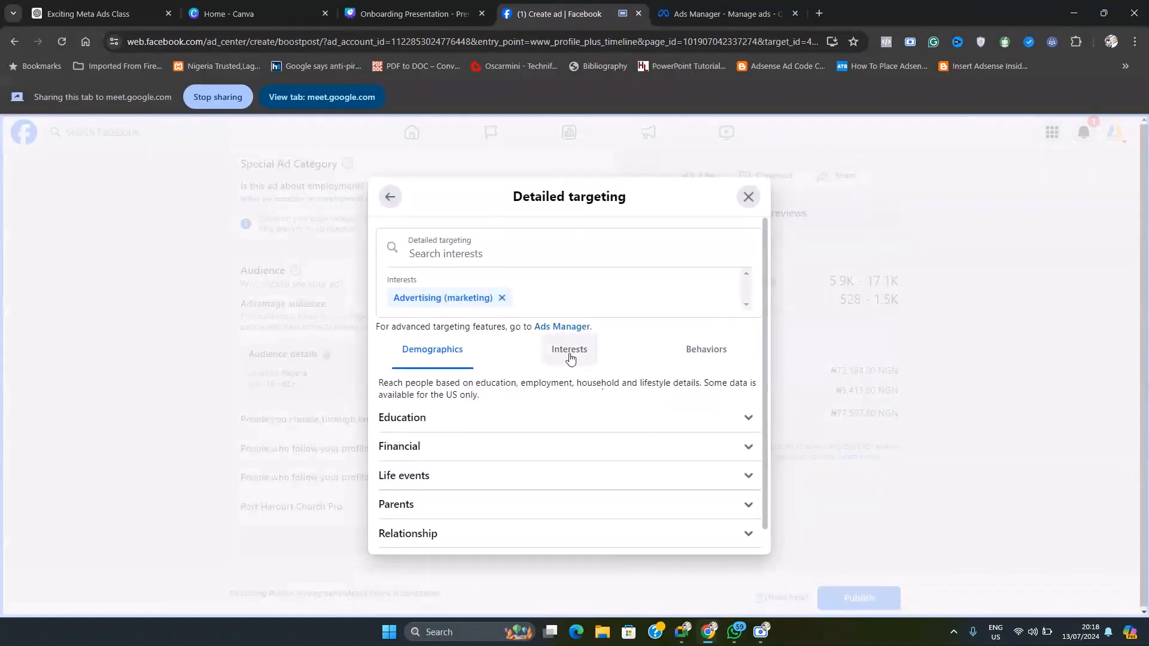
pyautogui.click(570, 358)
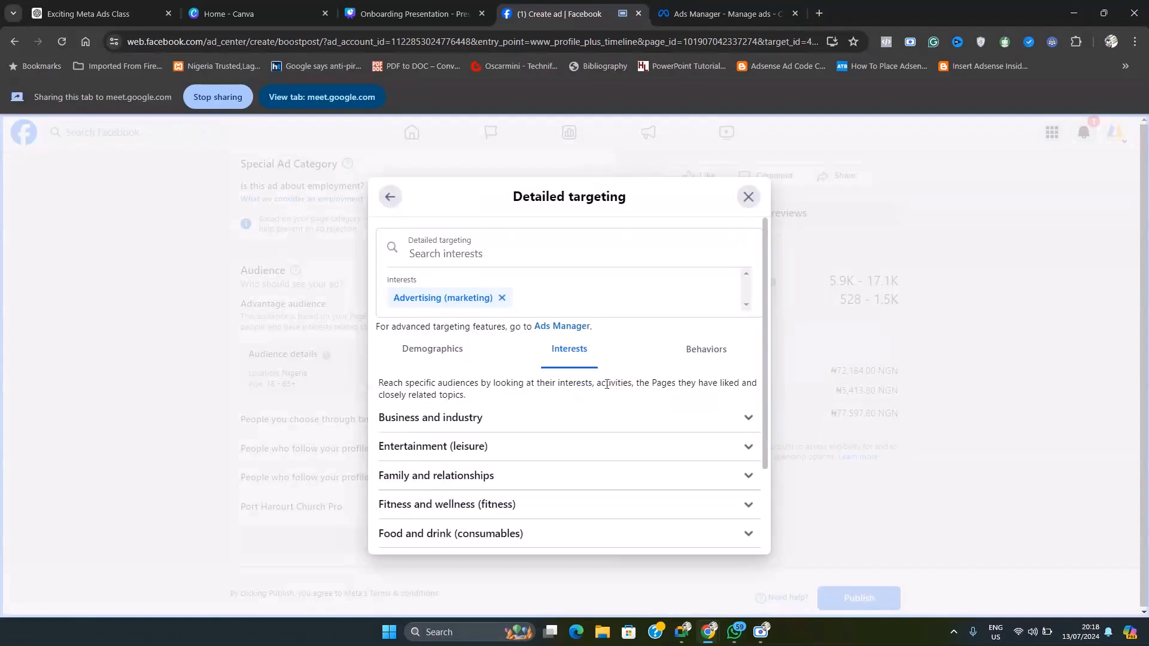
pyautogui.scroll(-2, 551, 428)
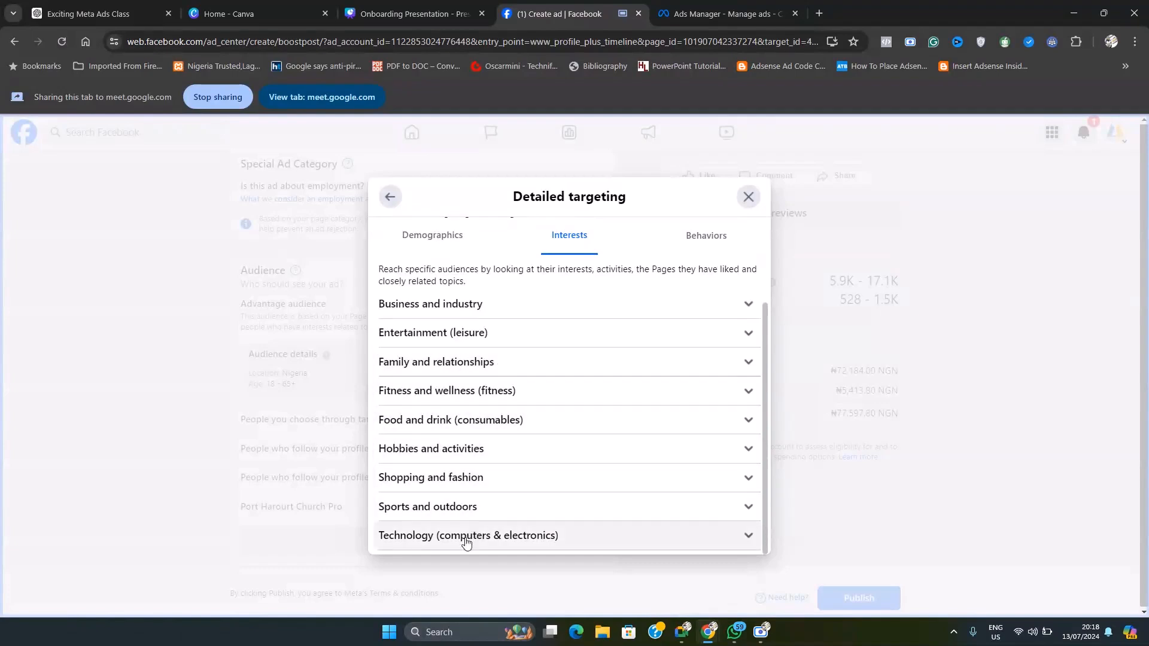
pyautogui.click(742, 540)
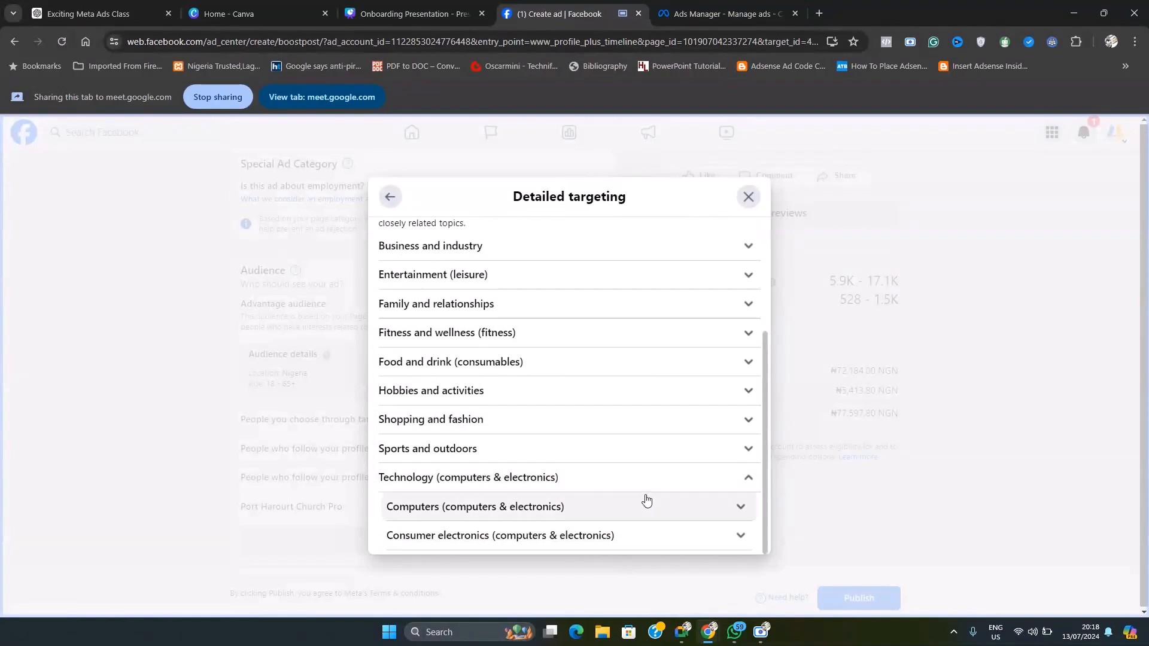
pyautogui.click(747, 478)
pyautogui.scroll(2, 677, 482)
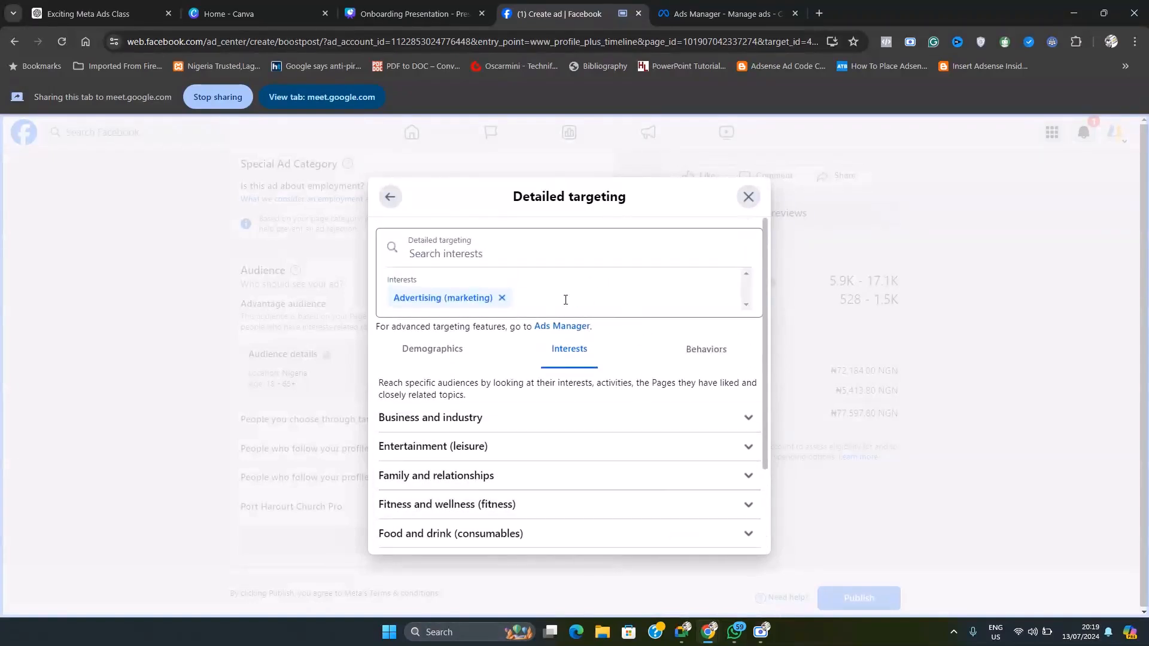
# Step: Remove the Advertising (marketing) interest from detailed targeting and return to the audience settings
pyautogui.click(597, 259)
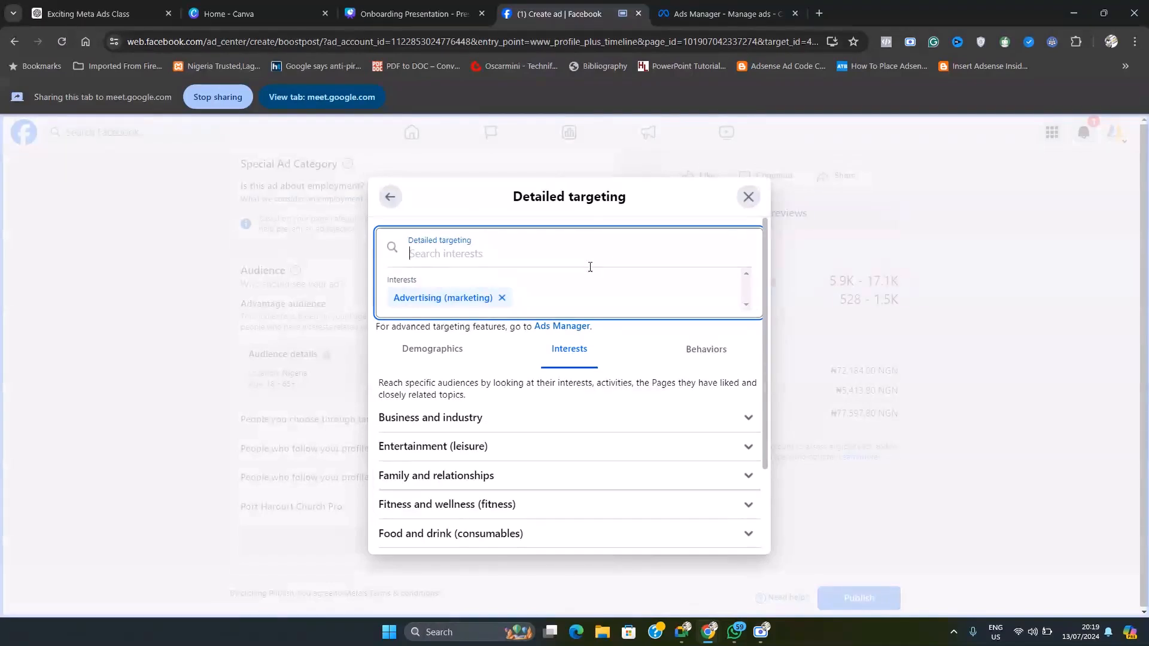
pyautogui.click(501, 297)
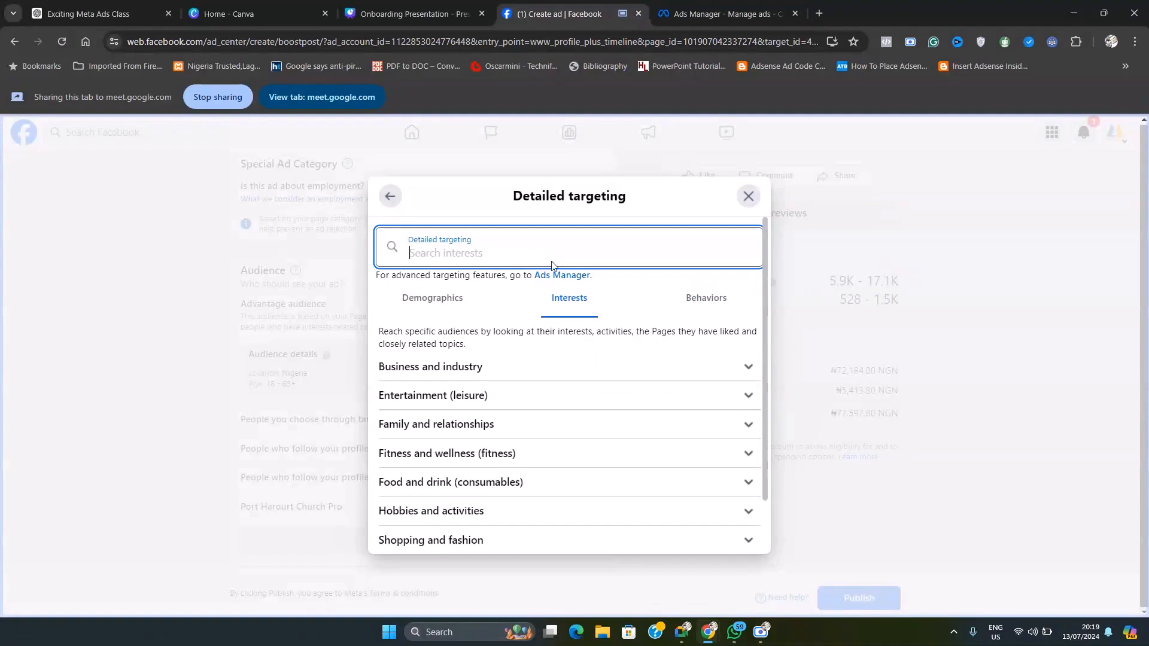
pyautogui.click(390, 196)
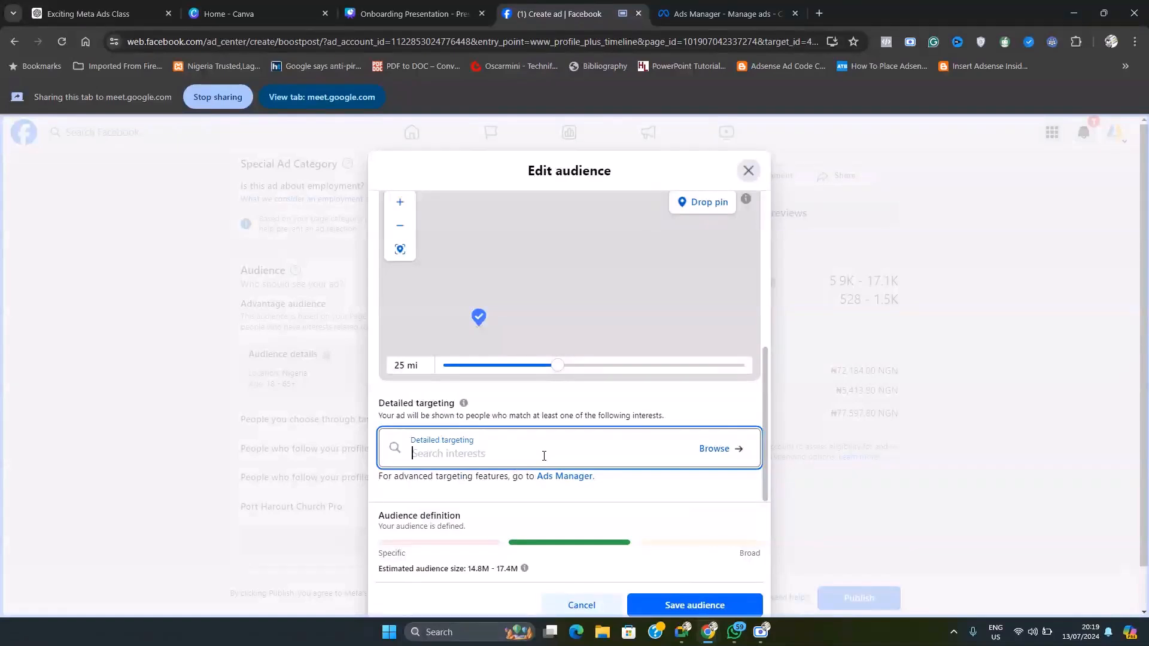
# Step: Search detailed targeting for "advertisi" and add the Advertising (marketing) interest to the audience
pyautogui.write('advertisi')
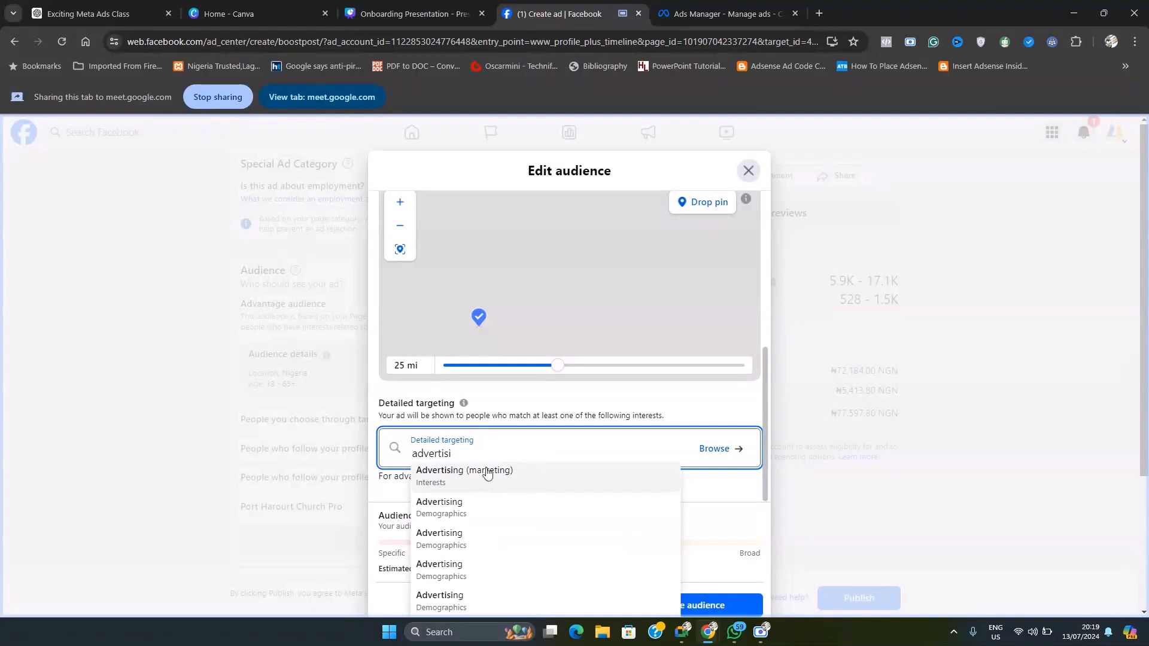
pyautogui.click(510, 470)
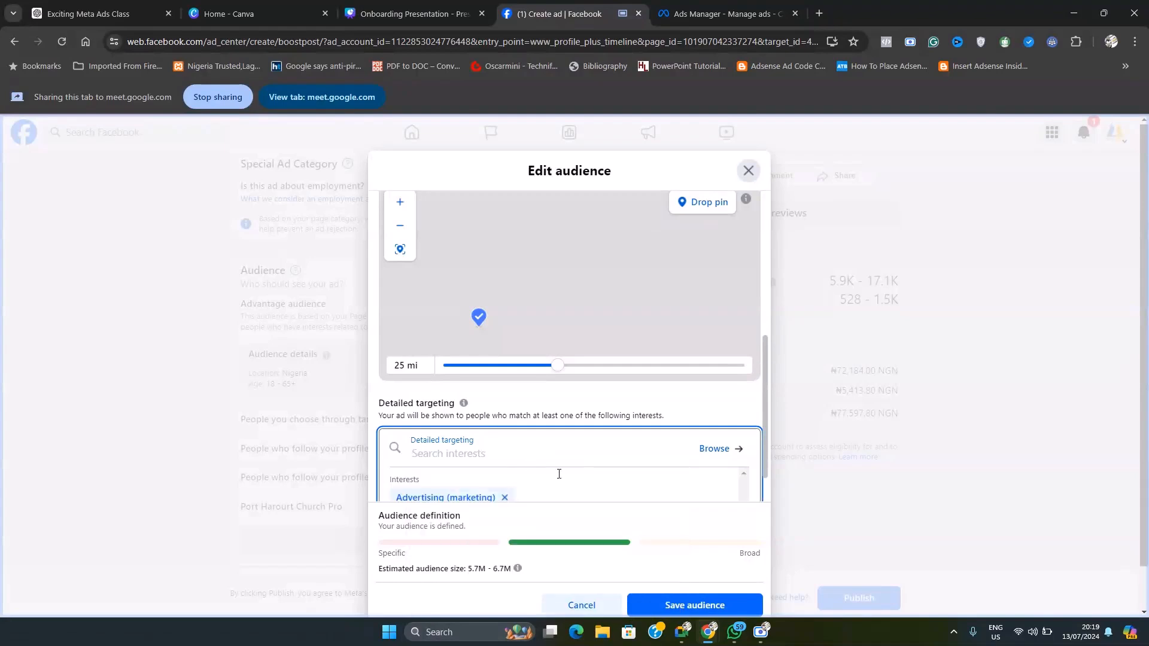
pyautogui.scroll(-1, 559, 474)
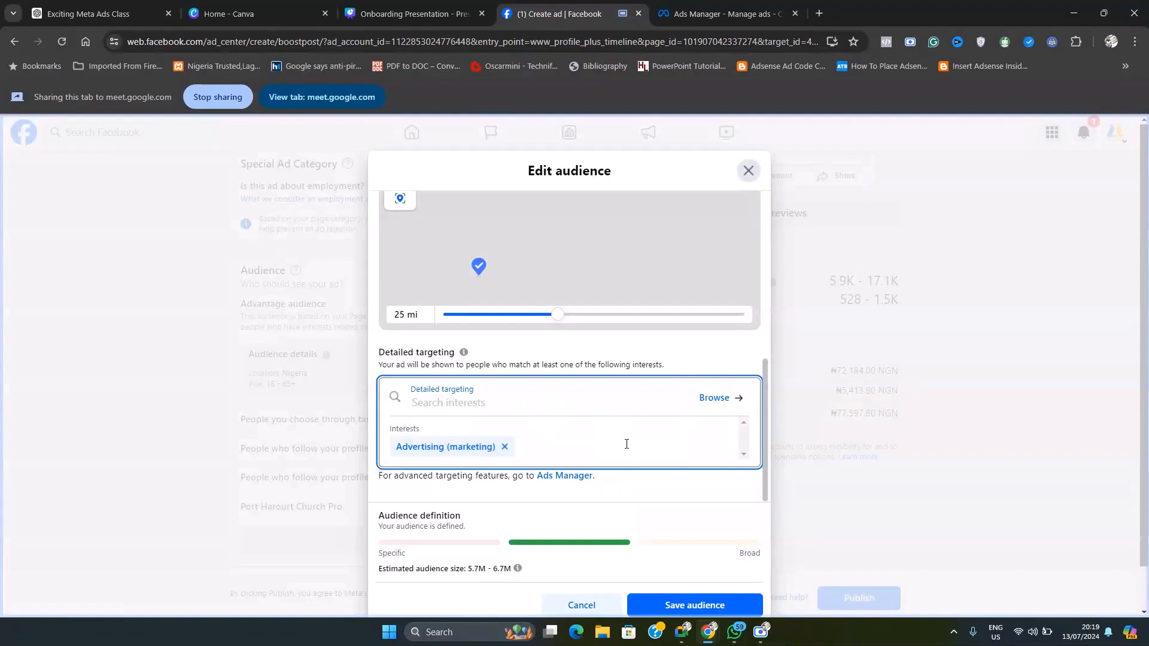
pyautogui.scroll(1, 593, 383)
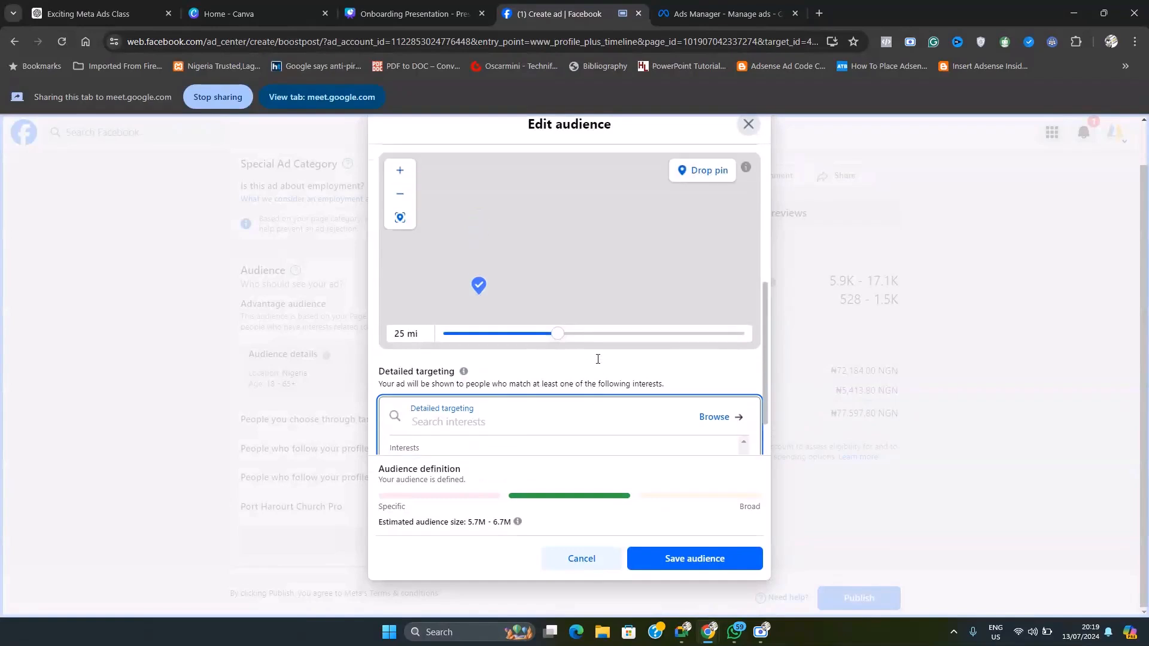
pyautogui.scroll(-1, 604, 405)
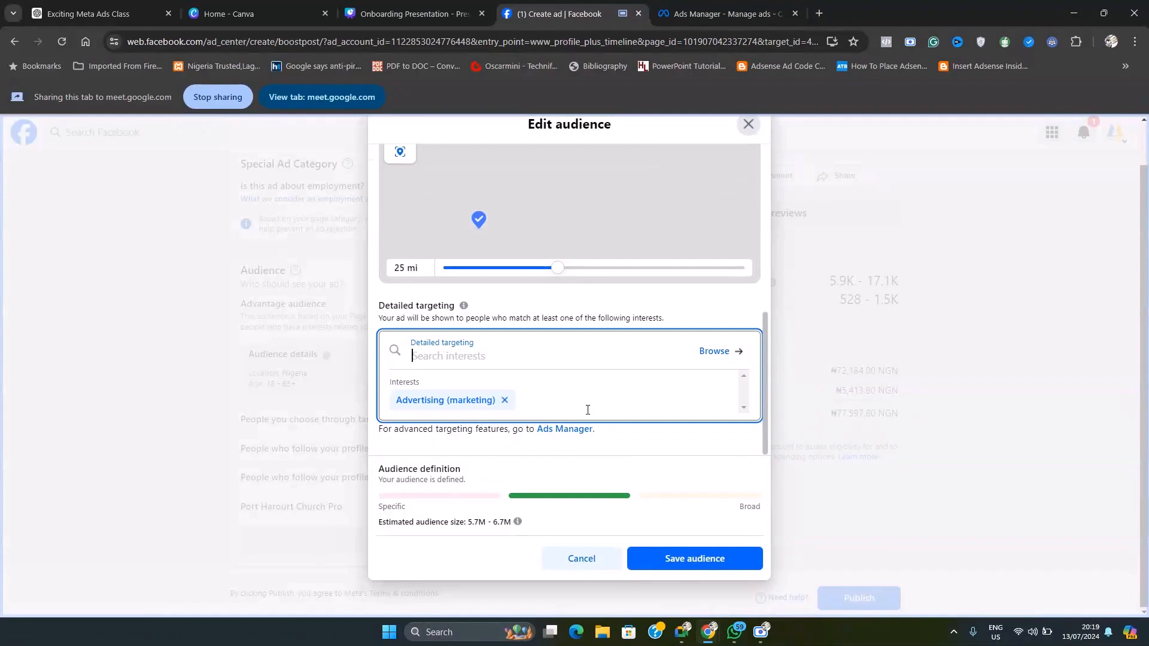
pyautogui.click(744, 410)
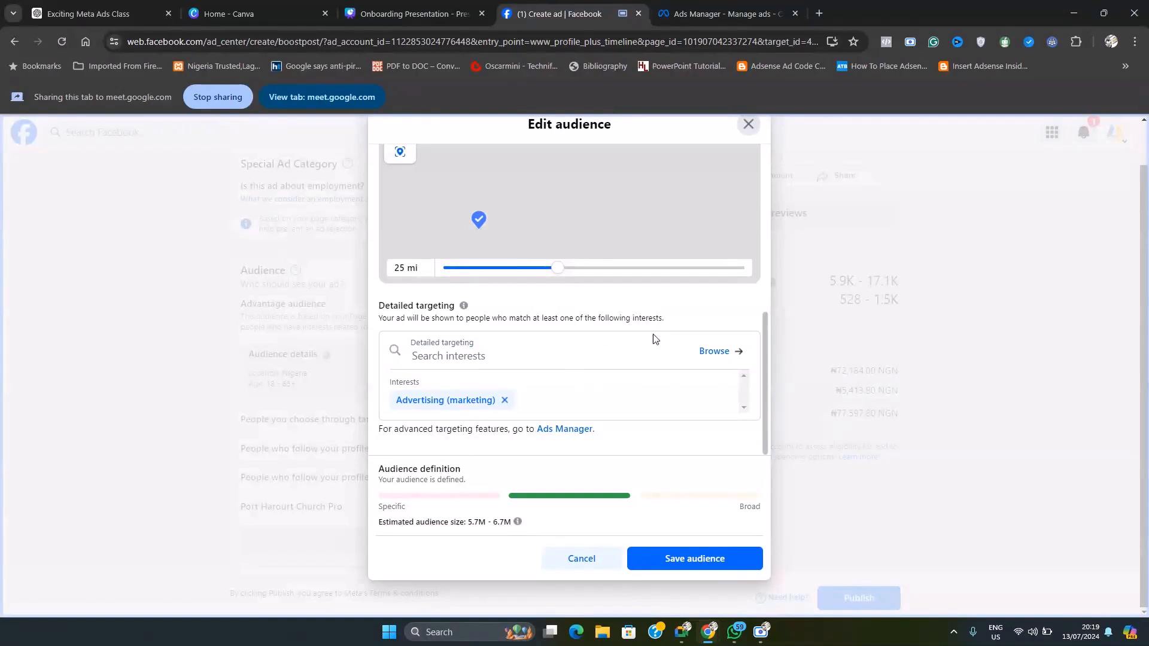
# Step: Search detailed targeting for "social media" and add the Social media (online media) interest to the audience
pyautogui.click(550, 358)
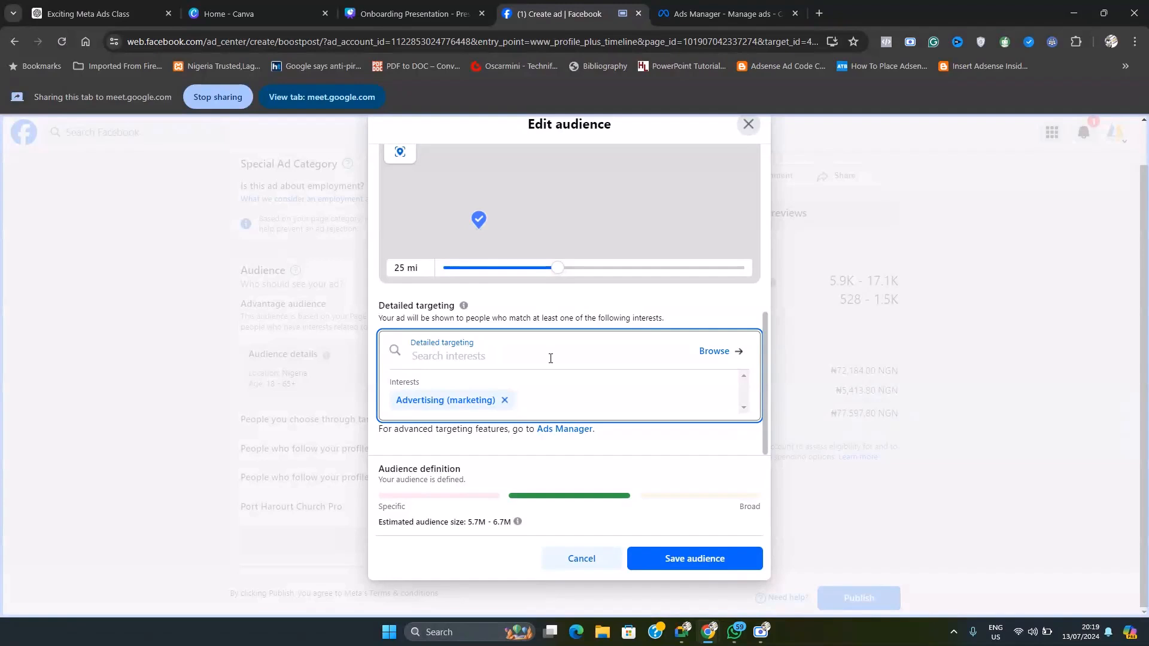
pyautogui.write('social')
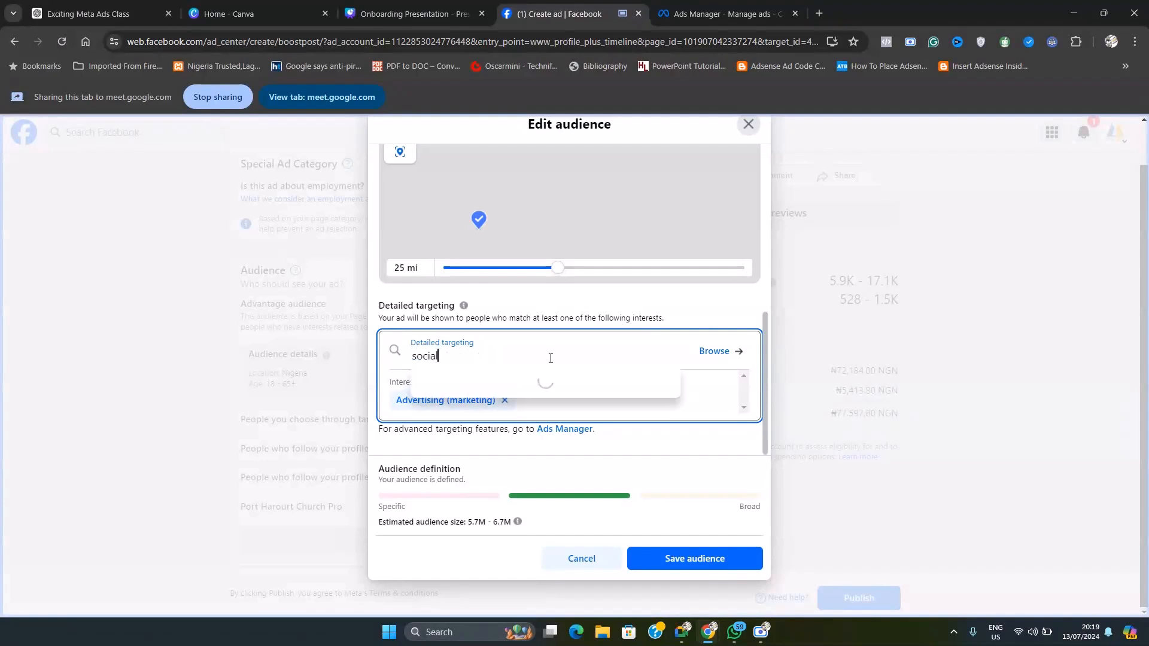
pyautogui.write(' media')
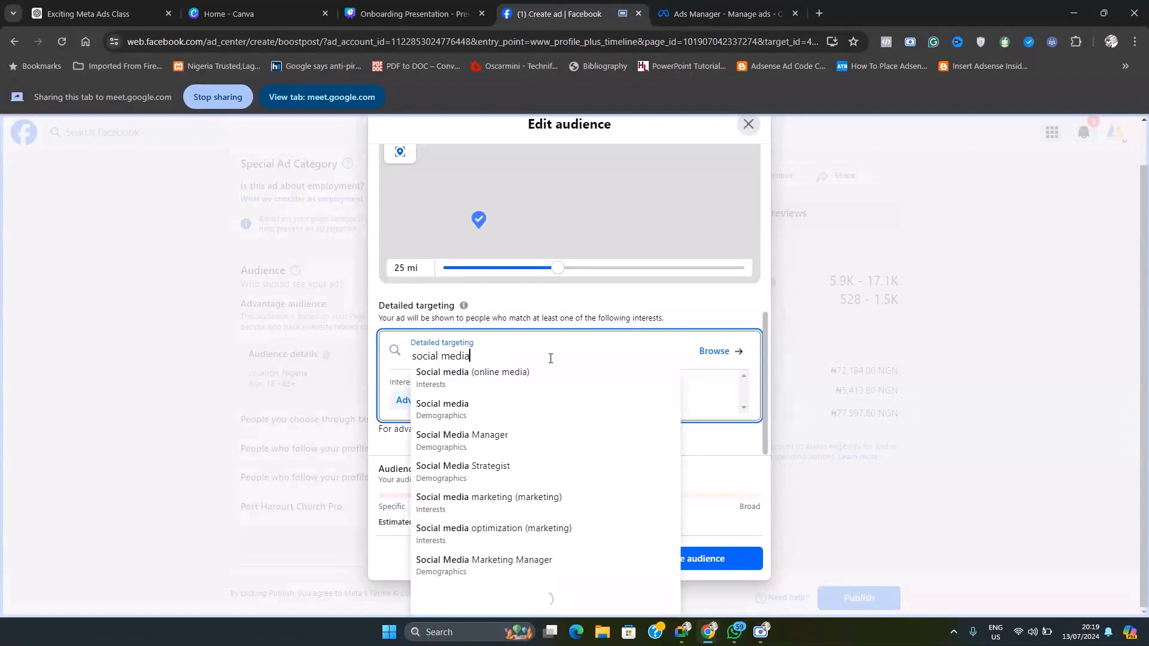
pyautogui.click(500, 378)
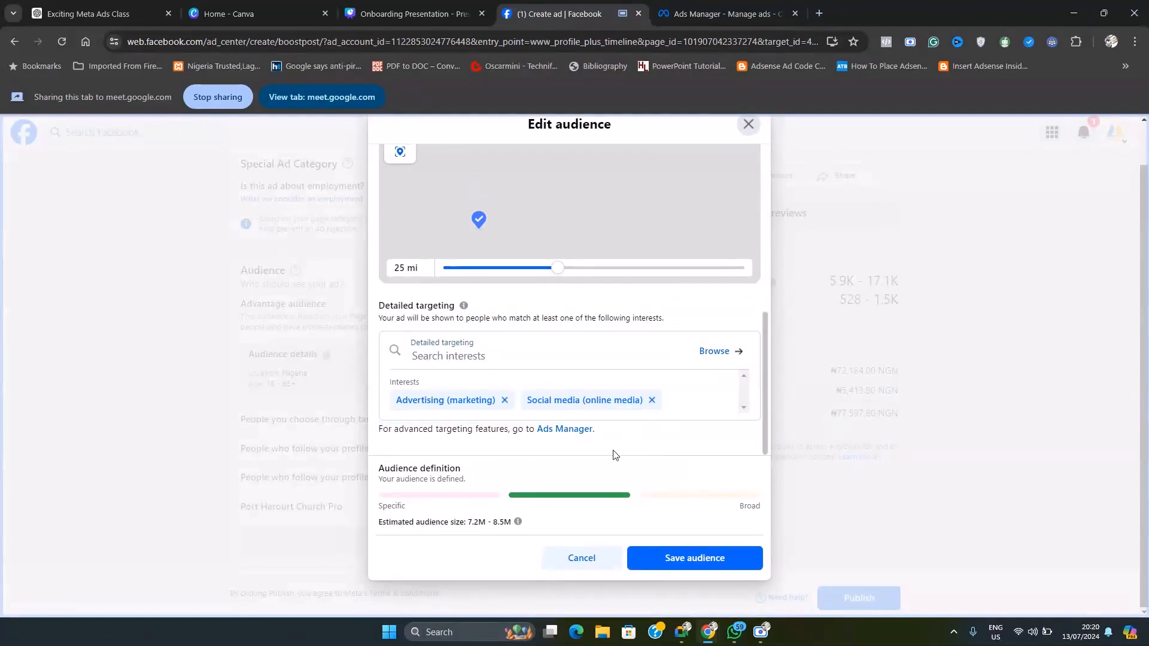
# Step: Set the audience's age range to 23–50, try the Men and Women gender options, and set gender back to All
pyautogui.scroll(5, 598, 389)
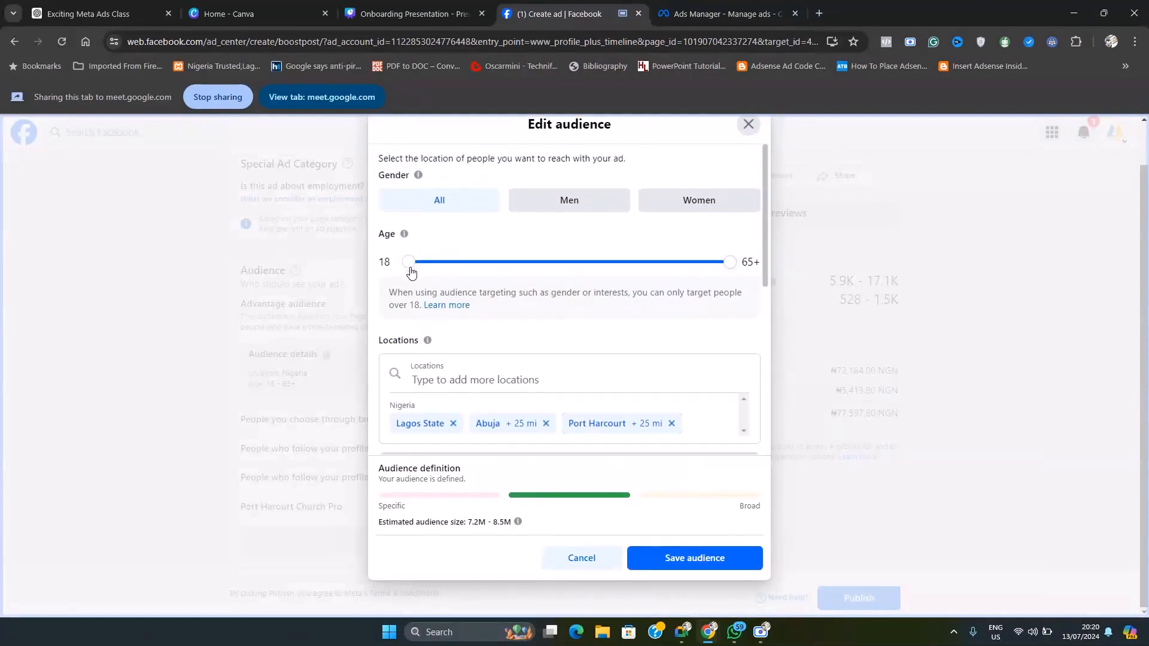
pyautogui.moveTo(410, 268); pyautogui.dragTo(443, 267)
pyautogui.moveTo(731, 264); pyautogui.dragTo(635, 280)
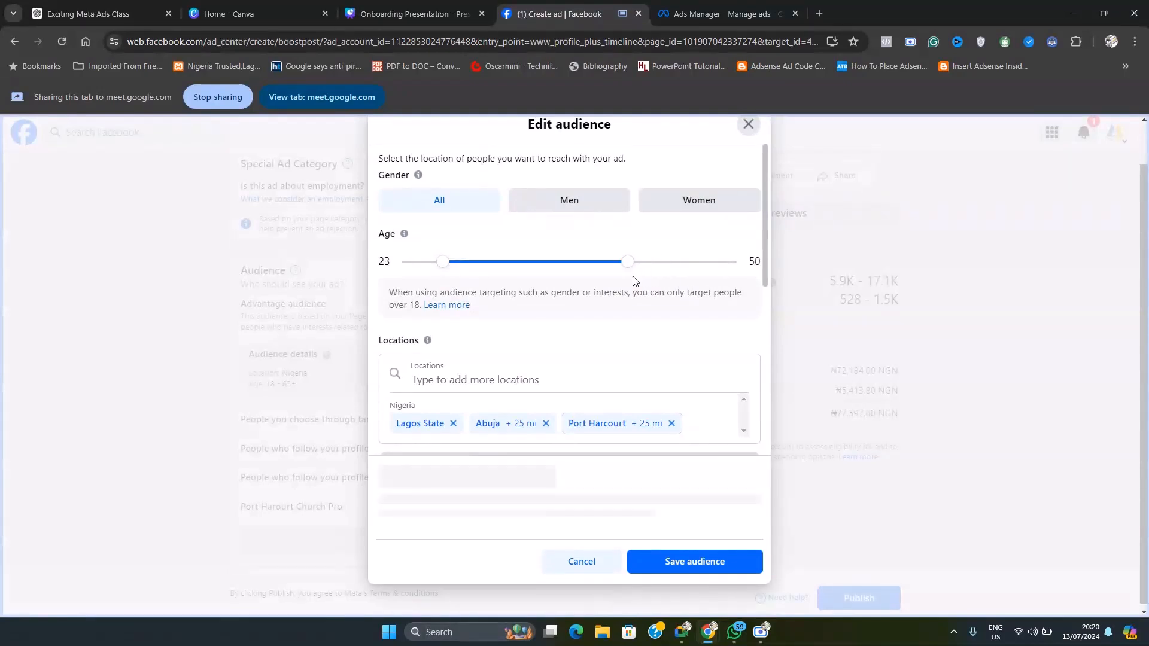
pyautogui.click(591, 205)
pyautogui.click(719, 202)
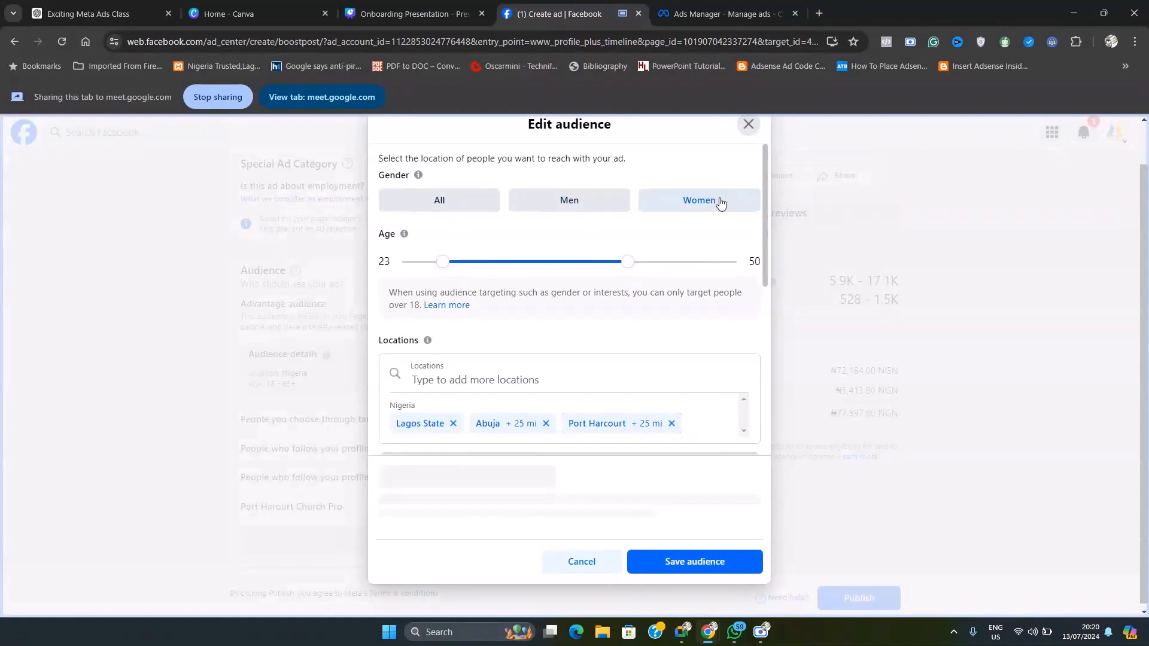
pyautogui.click(444, 205)
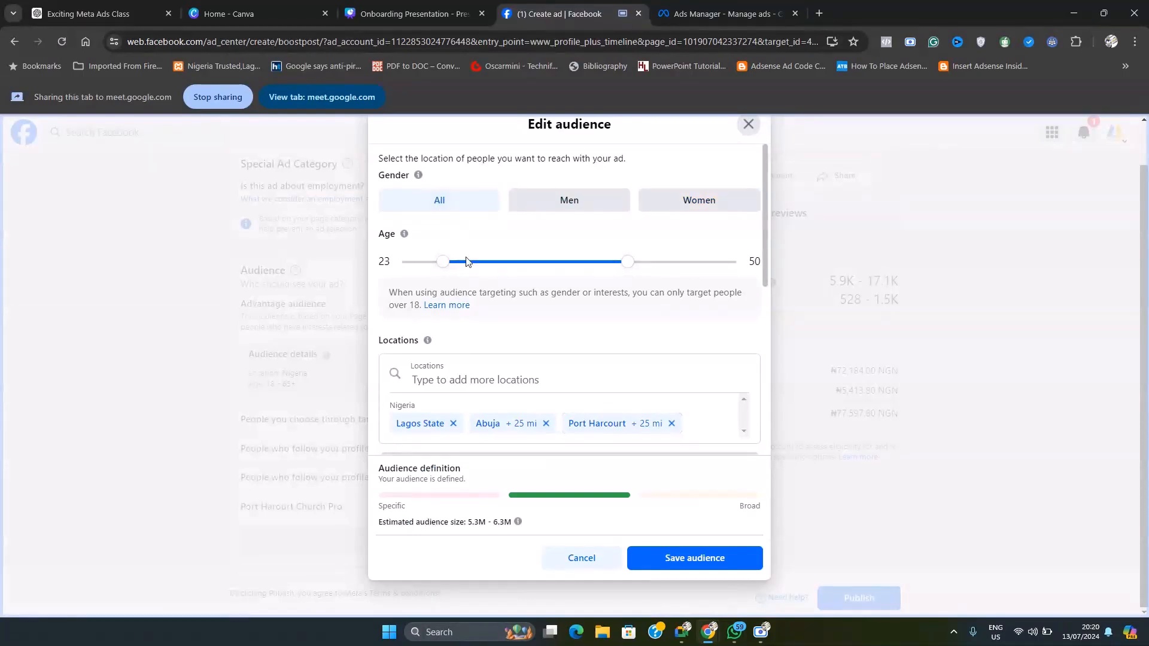
# Step: Check the estimated audience size and save the edited audience
pyautogui.scroll(-2, 719, 431)
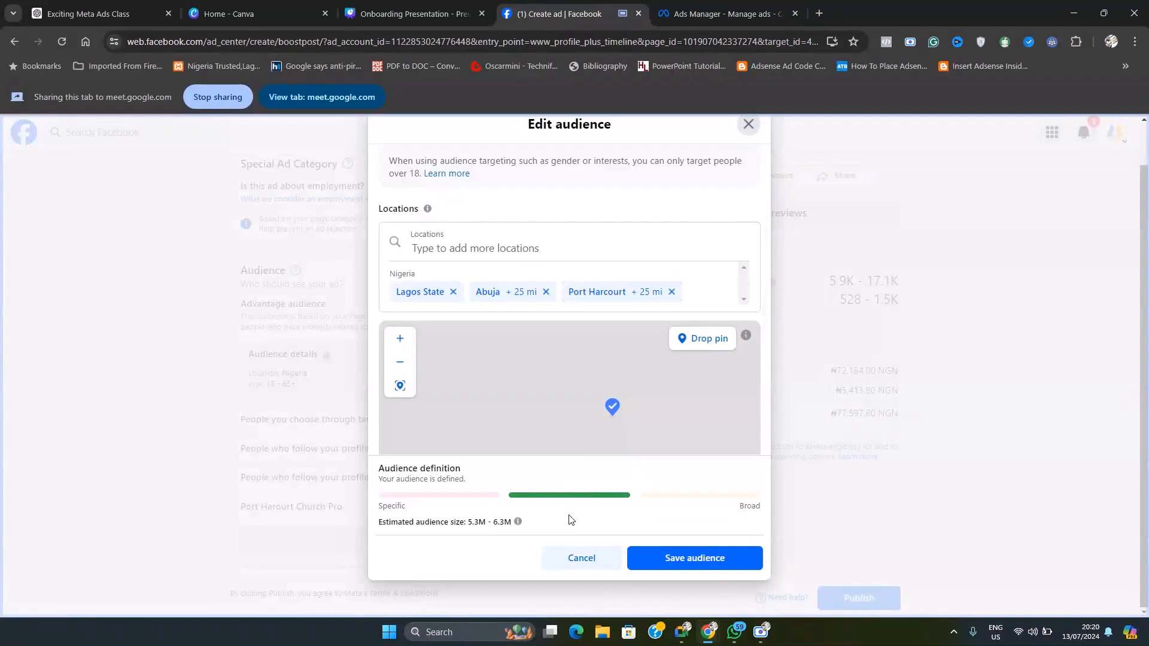
pyautogui.moveTo(381, 525); pyautogui.dragTo(495, 535)
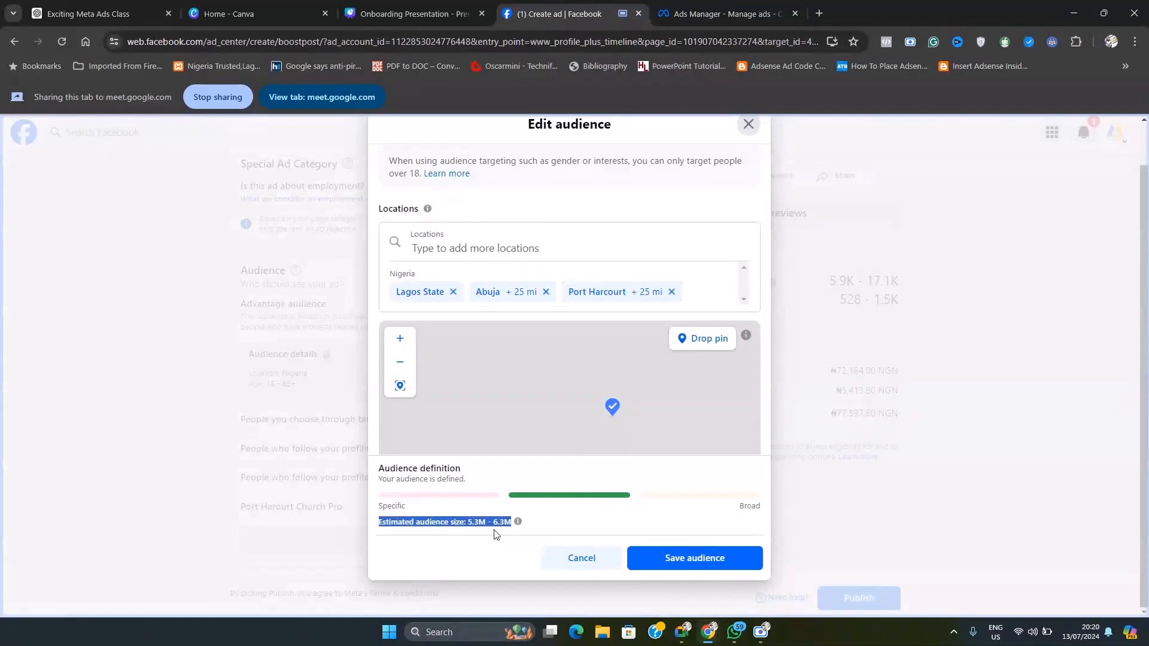
pyautogui.click(737, 558)
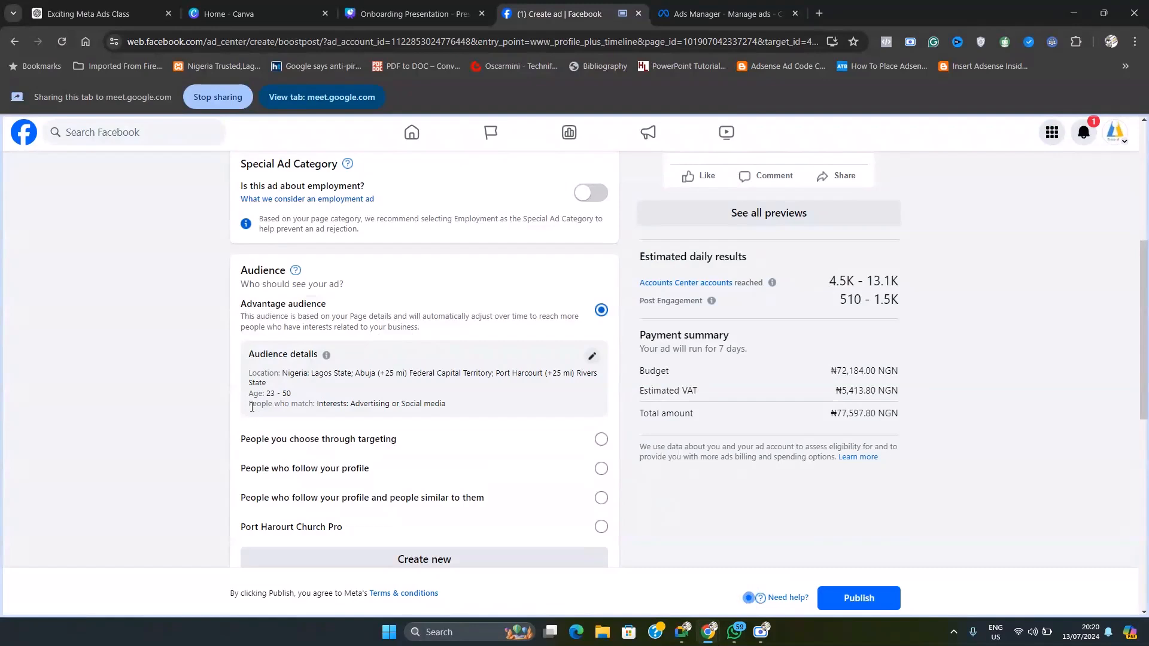
# Step: Review the saved audience details, the matching interests and the other audience choices offered for the boost
pyautogui.moveTo(250, 406); pyautogui.dragTo(455, 416)
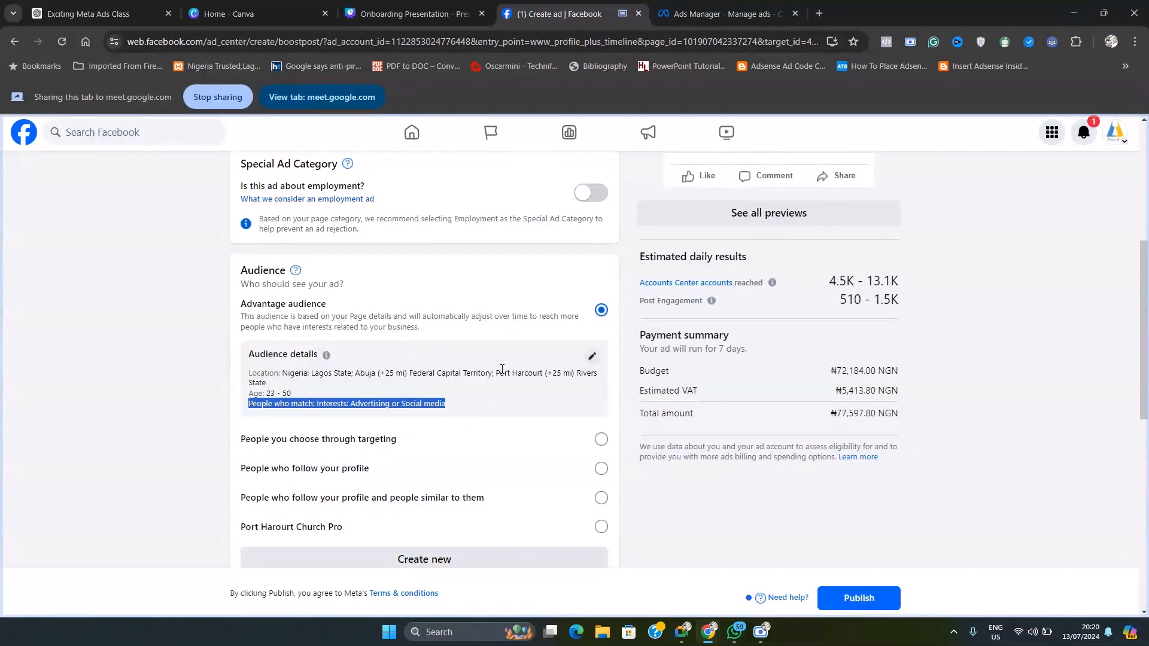
pyautogui.scroll(-1, 526, 359)
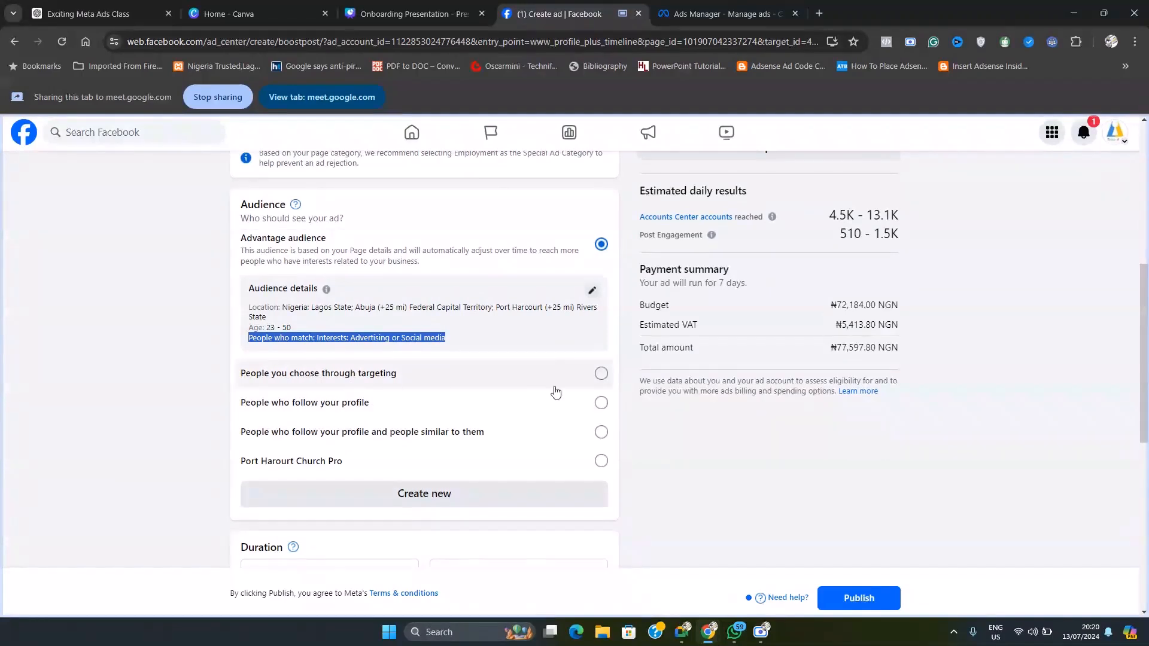
pyautogui.scroll(-1, 551, 390)
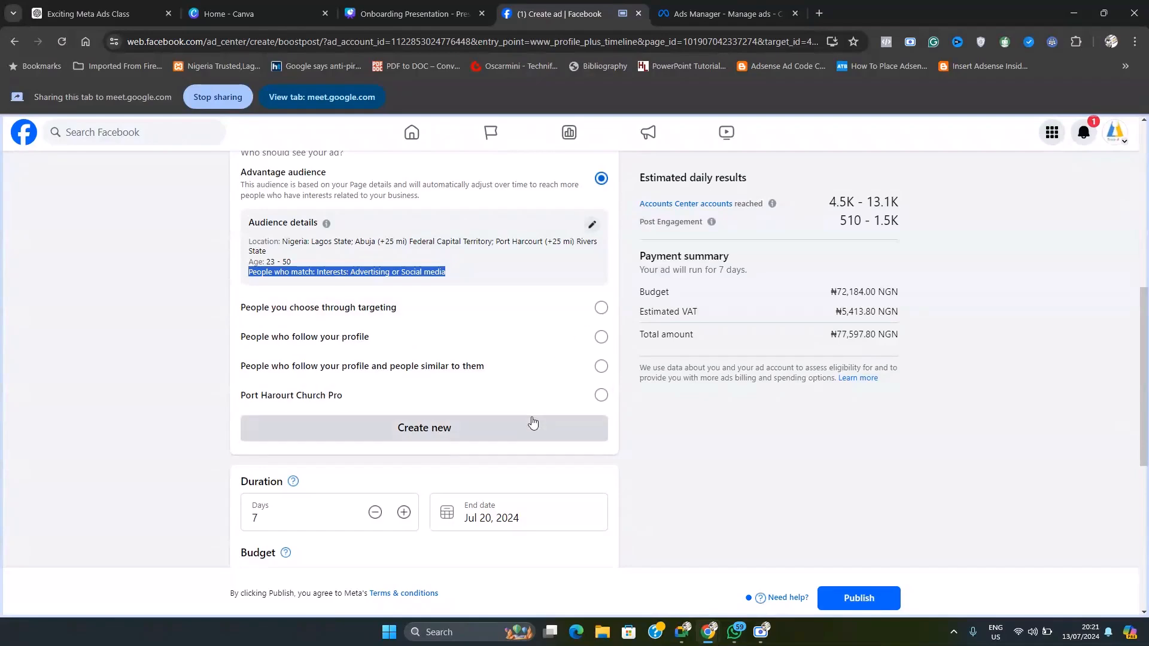
pyautogui.scroll(2, 532, 424)
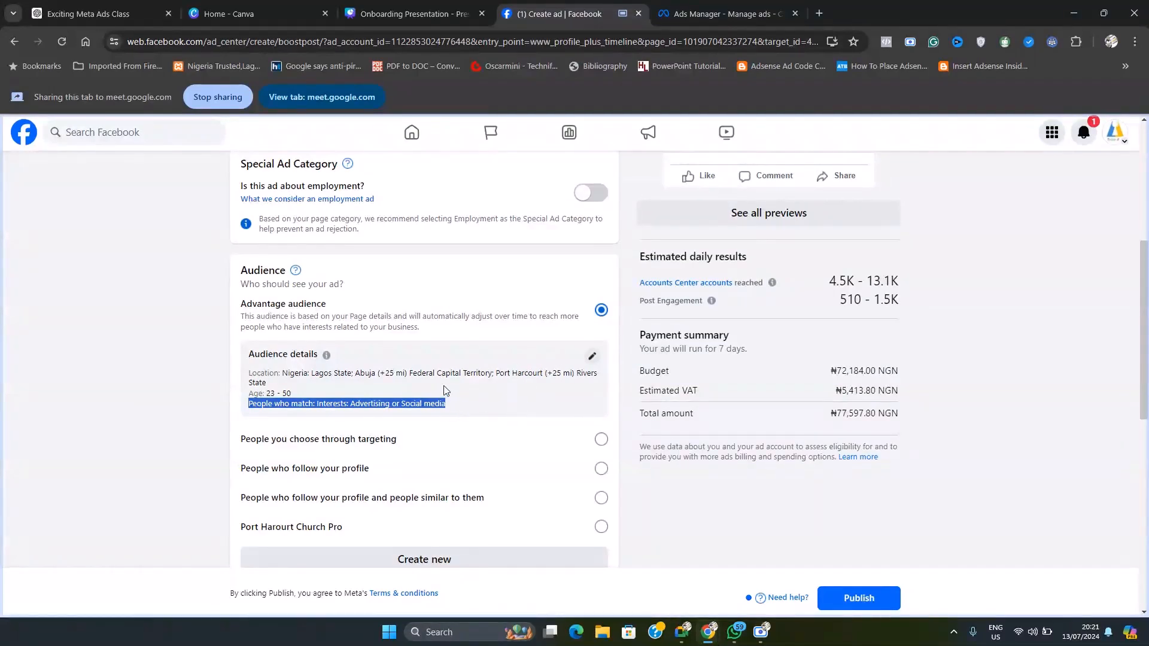
pyautogui.click(486, 389)
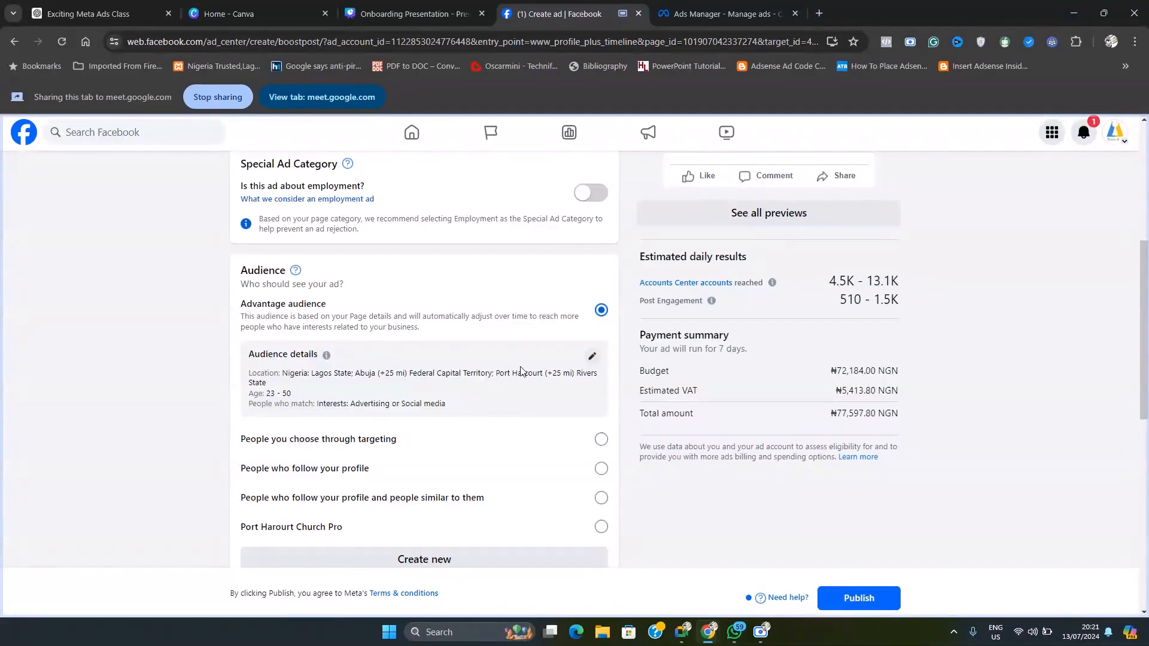
pyautogui.scroll(-3, 527, 368)
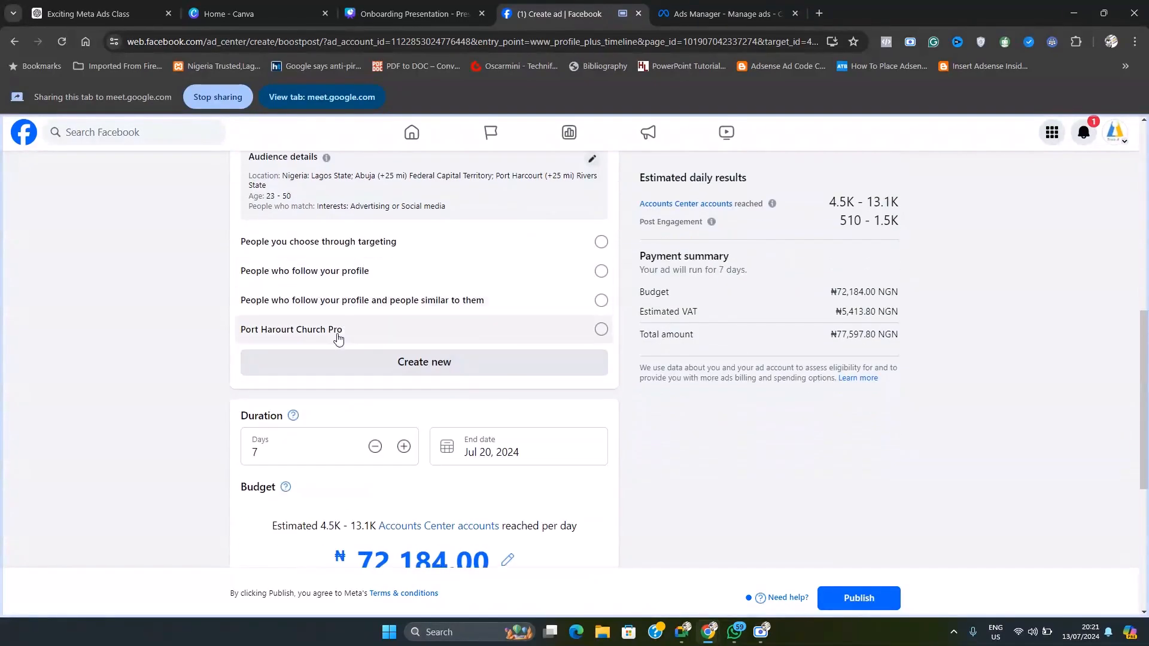
pyautogui.scroll(2, 360, 330)
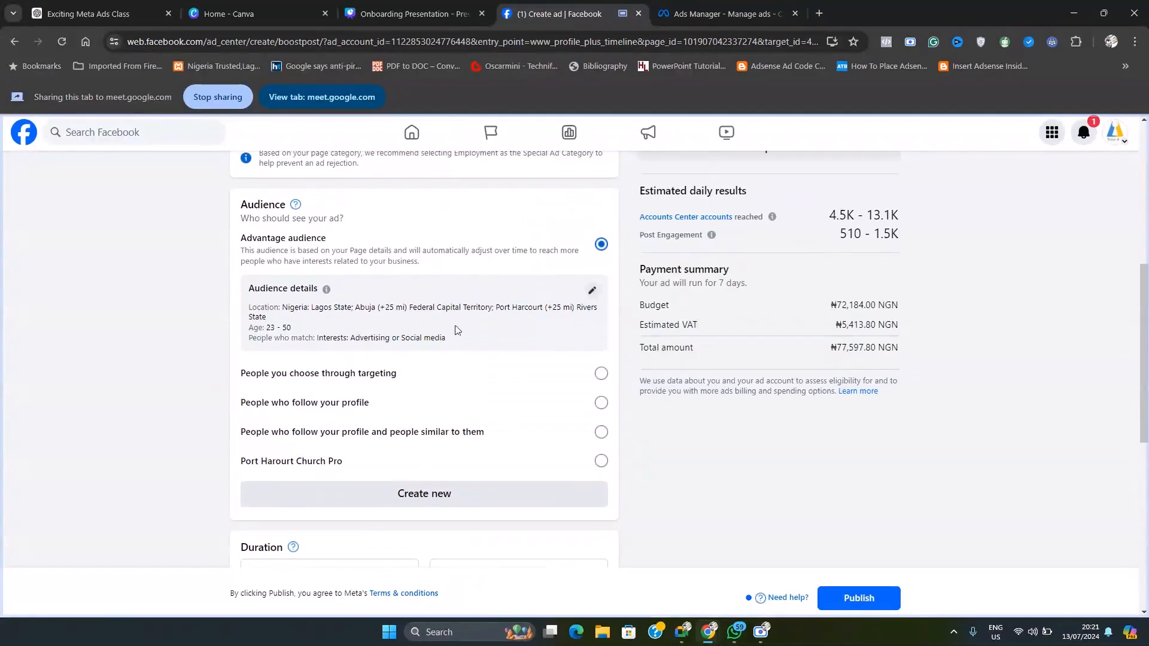
pyautogui.scroll(-2, 488, 334)
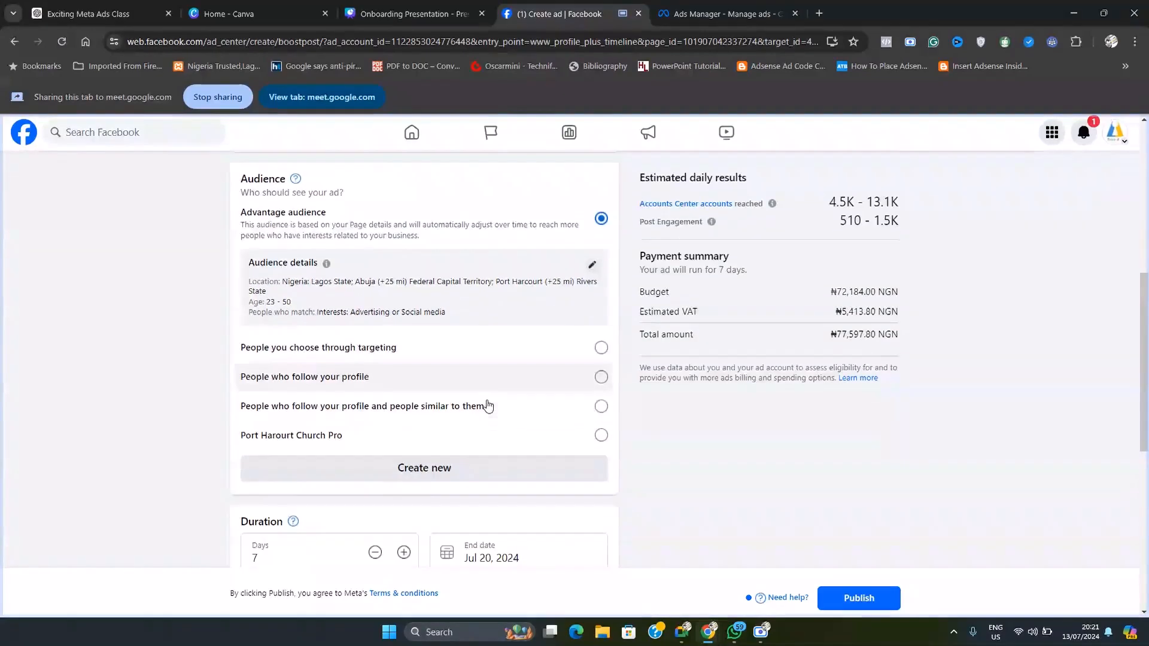
pyautogui.click(438, 369)
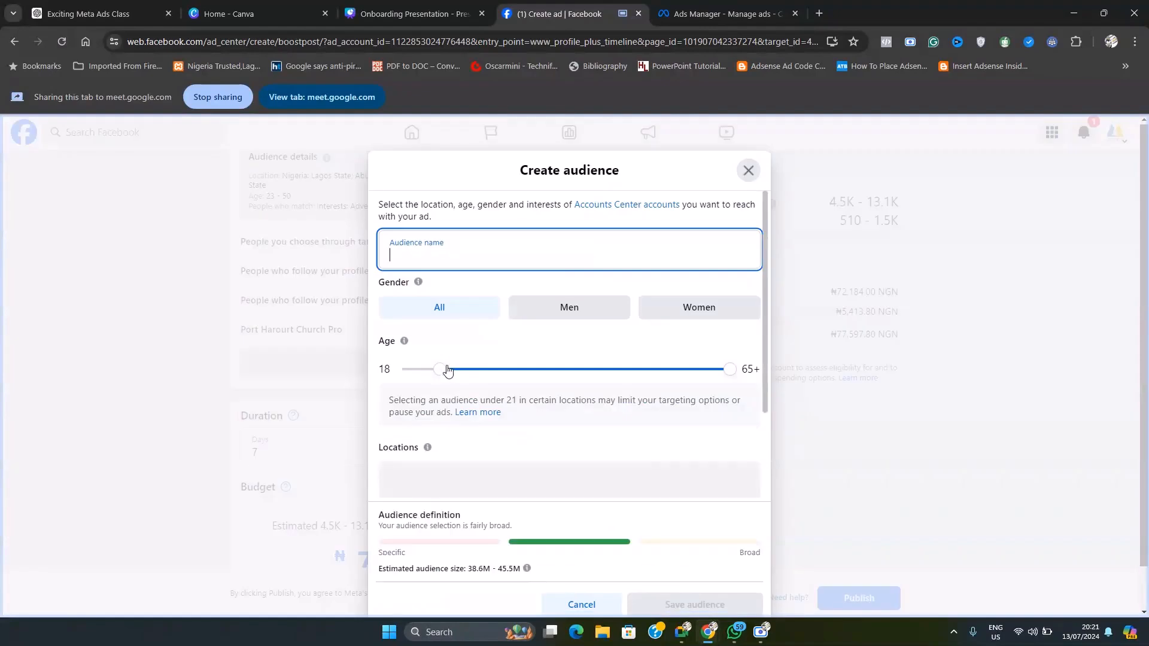
pyautogui.scroll(-2, 601, 489)
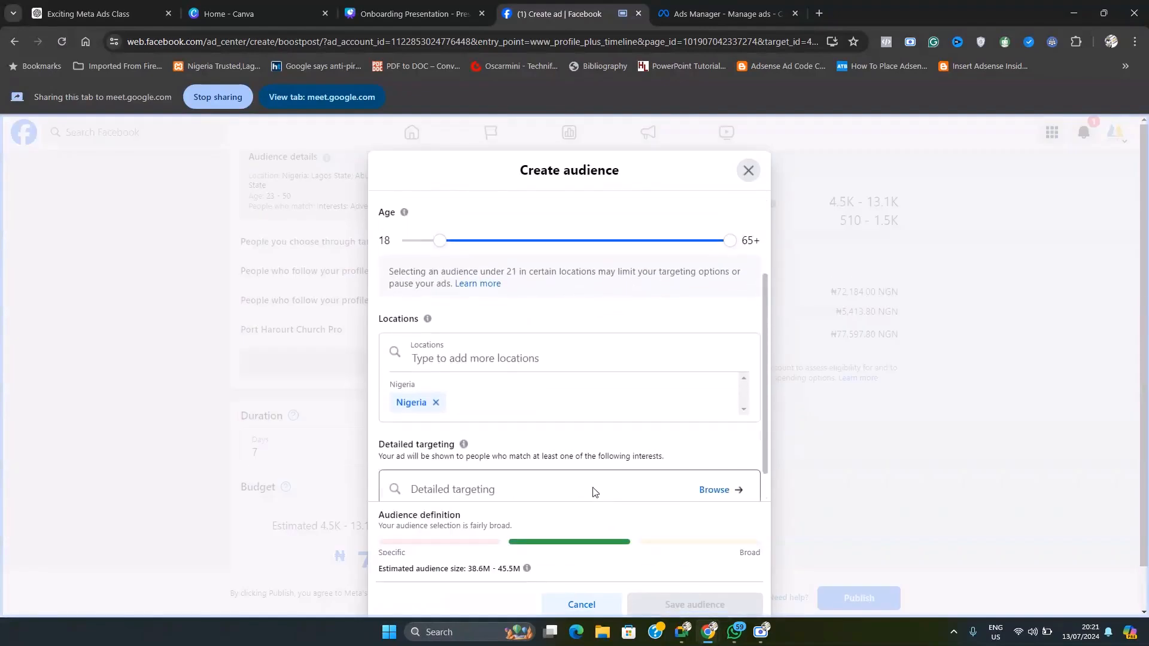
pyautogui.scroll(2, 509, 359)
pyautogui.click(409, 261)
pyautogui.write('ghgjhjgfjkkgfklfg')
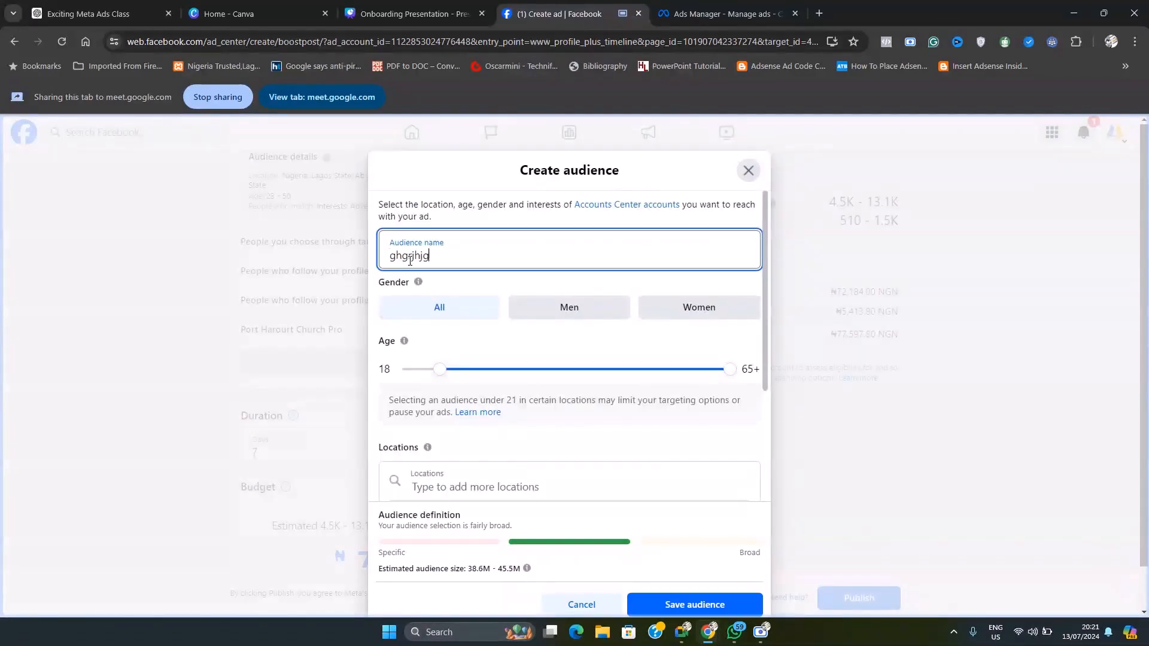
pyautogui.scroll(-3, 544, 408)
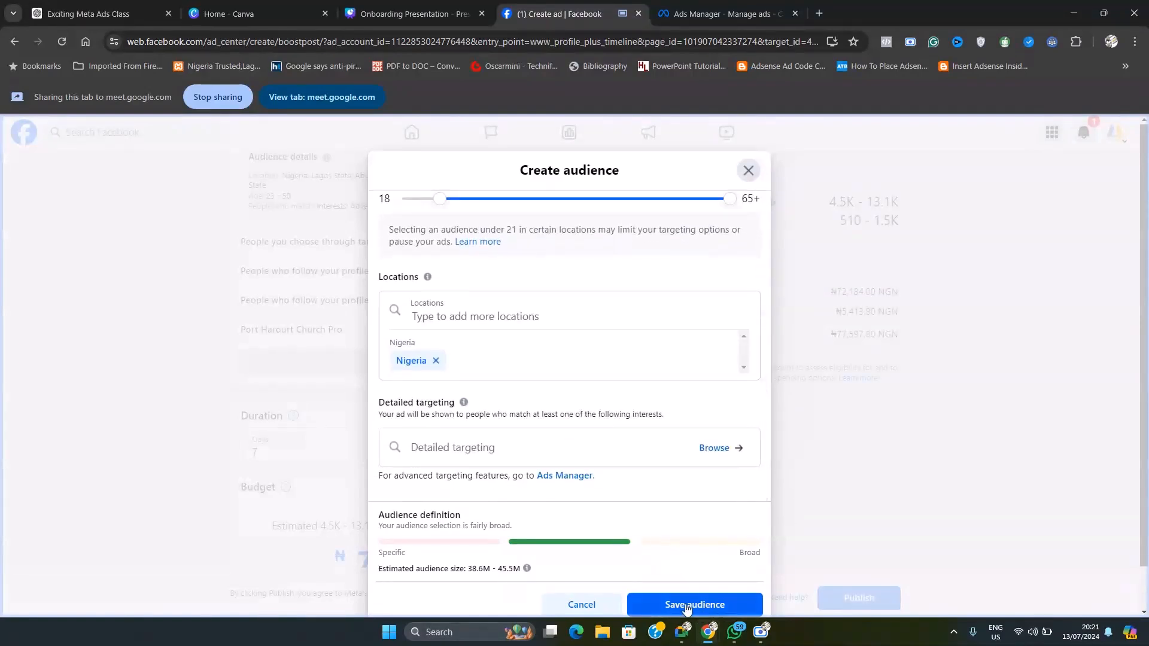
pyautogui.click(748, 174)
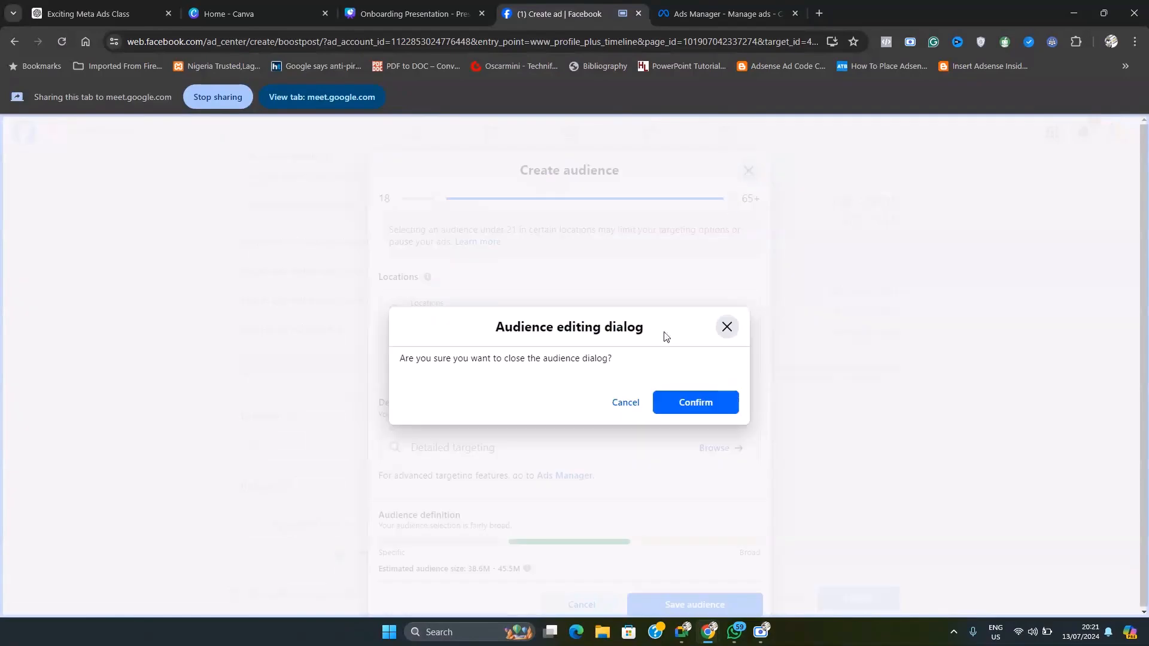
pyautogui.click(671, 412)
# Step: Start a new custom audience named "Testing Aud" and set its maximum age to 50
pyautogui.scroll(1, 392, 419)
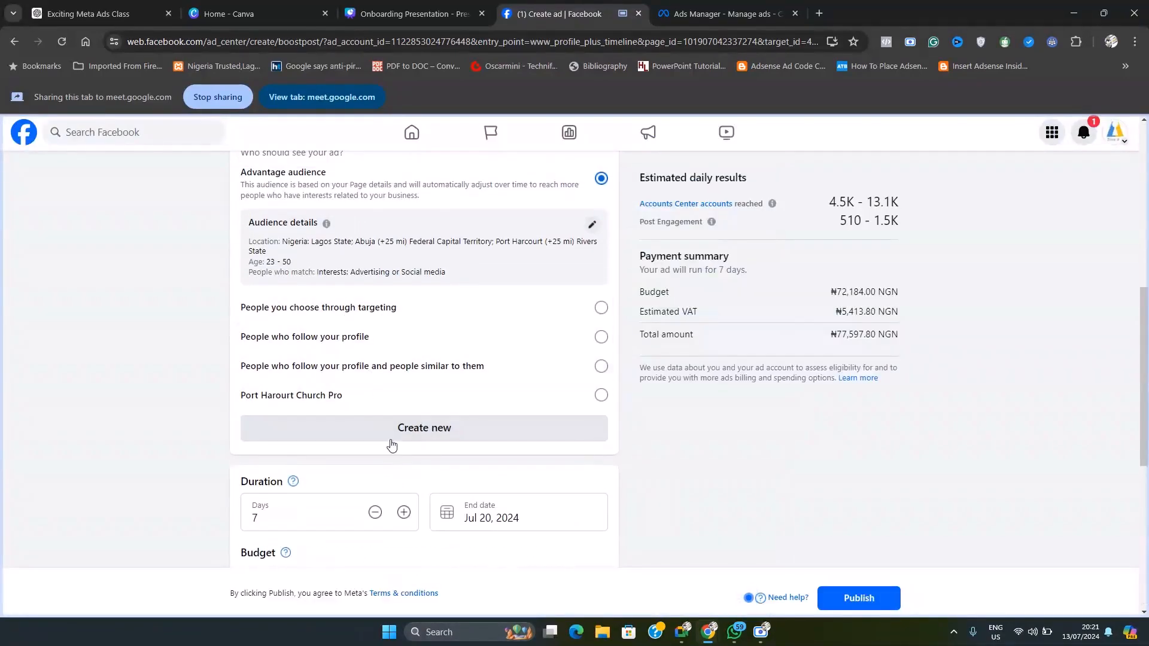
pyautogui.click(441, 430)
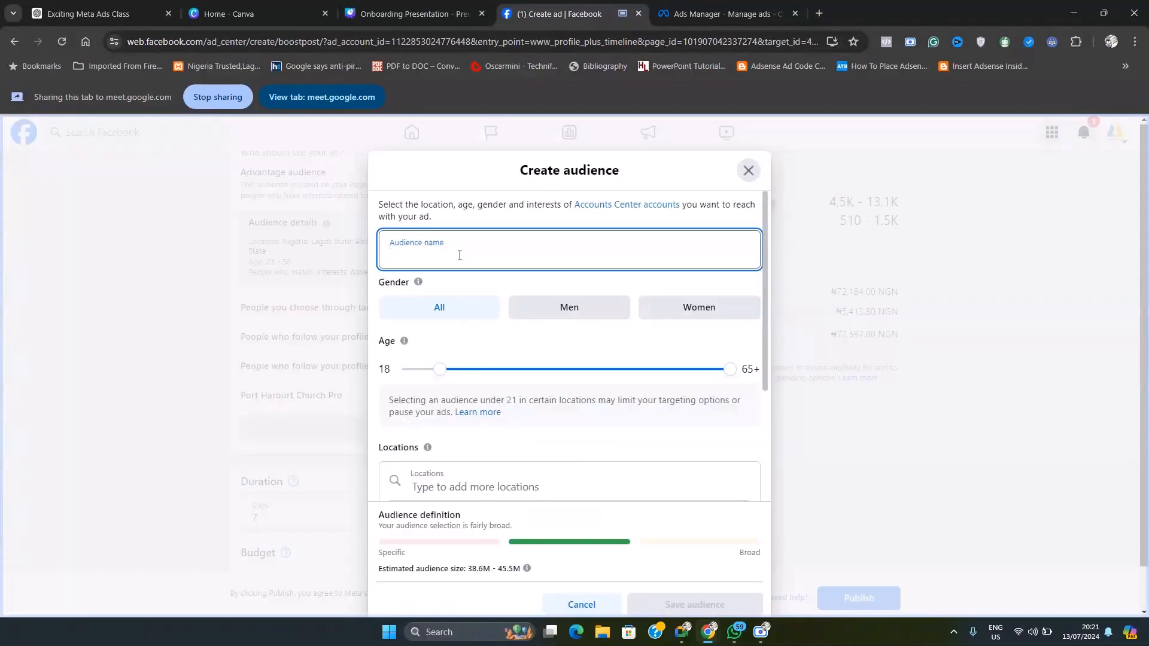
pyautogui.write('Test')
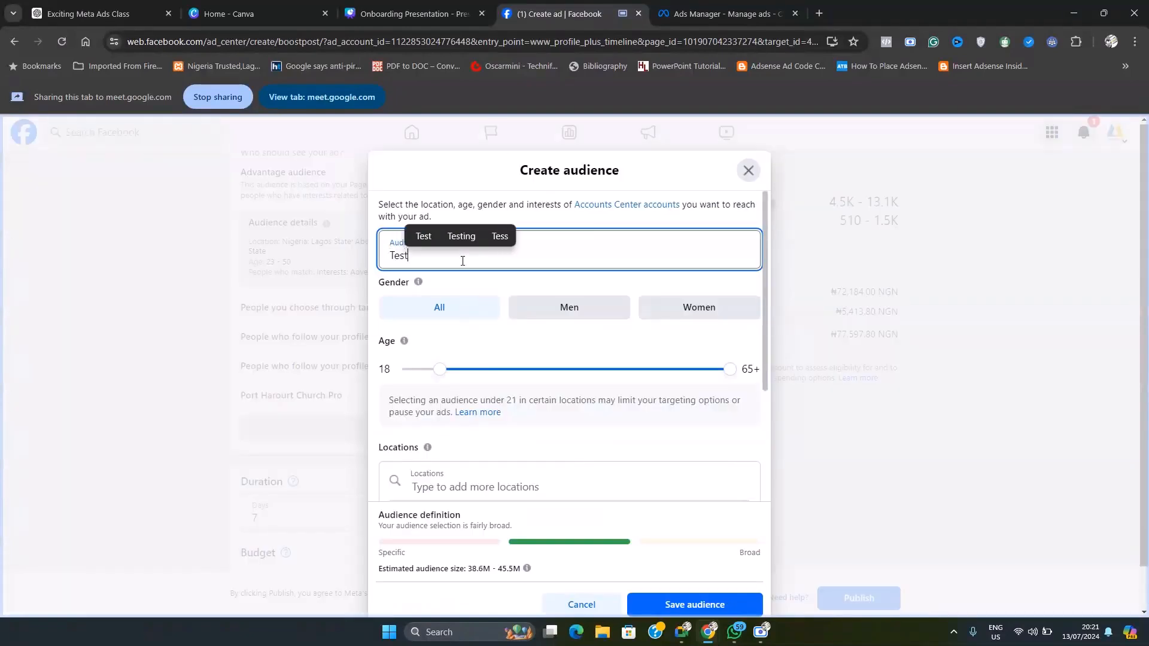
pyautogui.write('ing Aud')
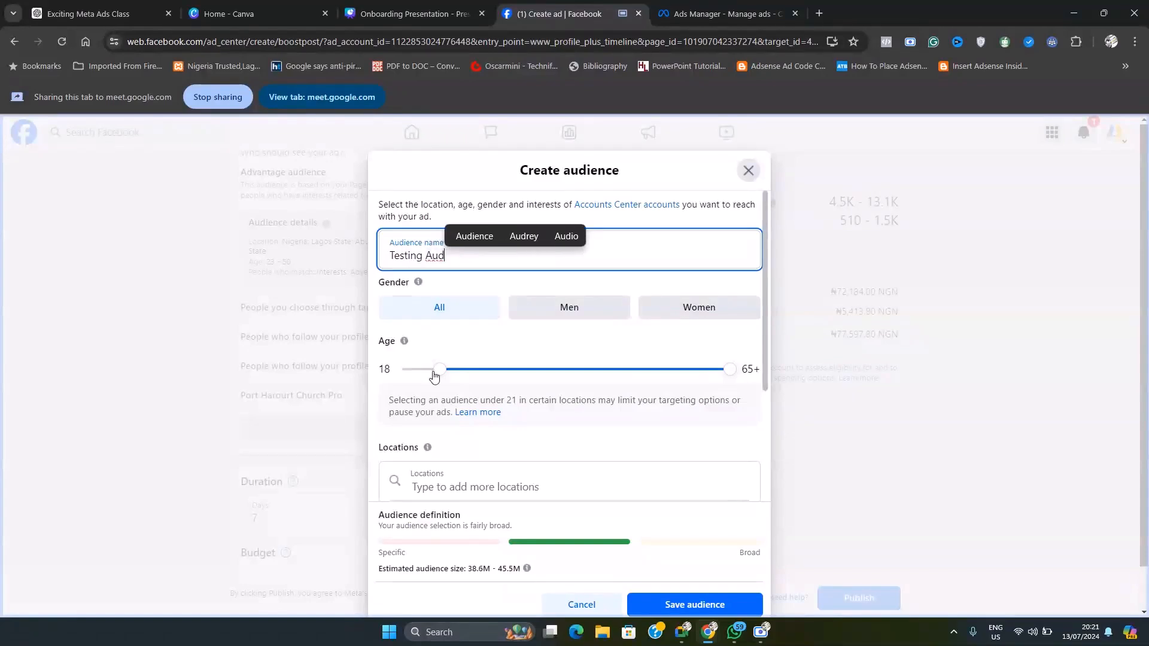
pyautogui.moveTo(730, 370); pyautogui.dragTo(638, 381)
pyautogui.scroll(-2, 498, 411)
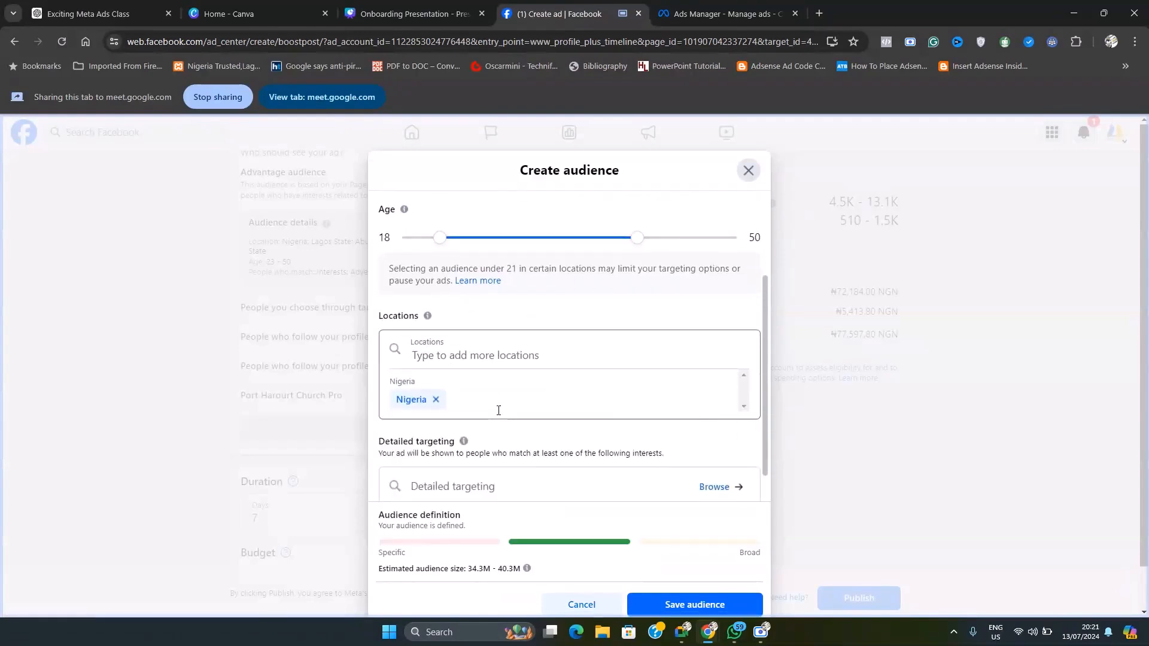
# Step: Replace the Nigeria location of the new audience with the city of Port Harcourt, Rivers State
pyautogui.click(436, 362)
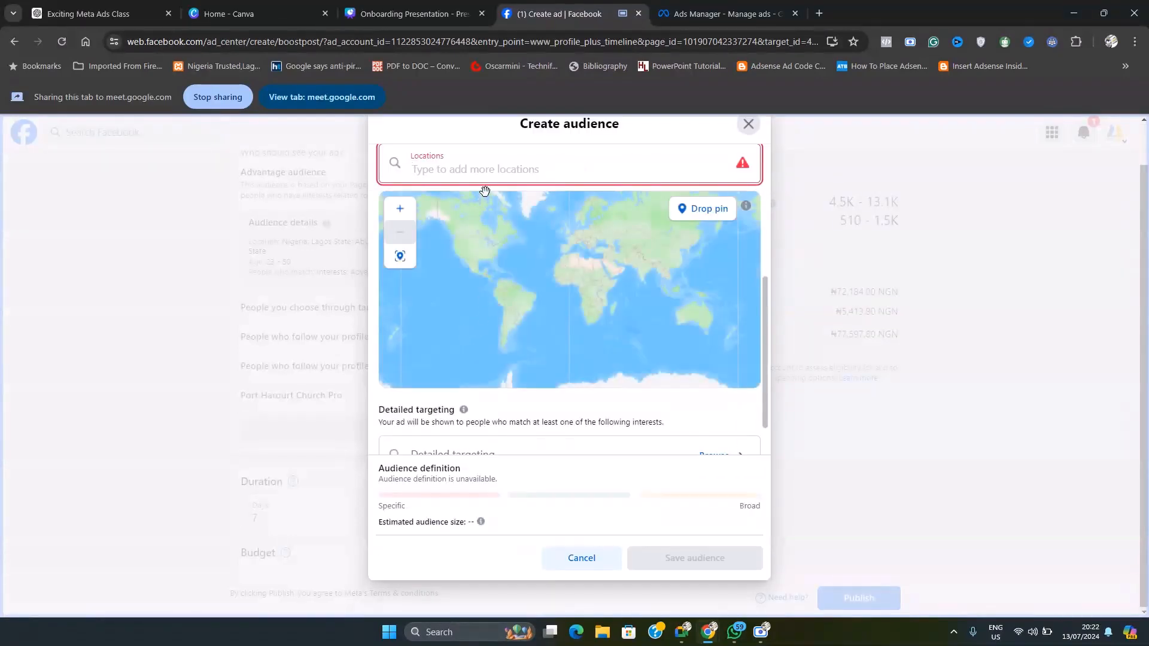
pyautogui.click(484, 169)
pyautogui.write('port')
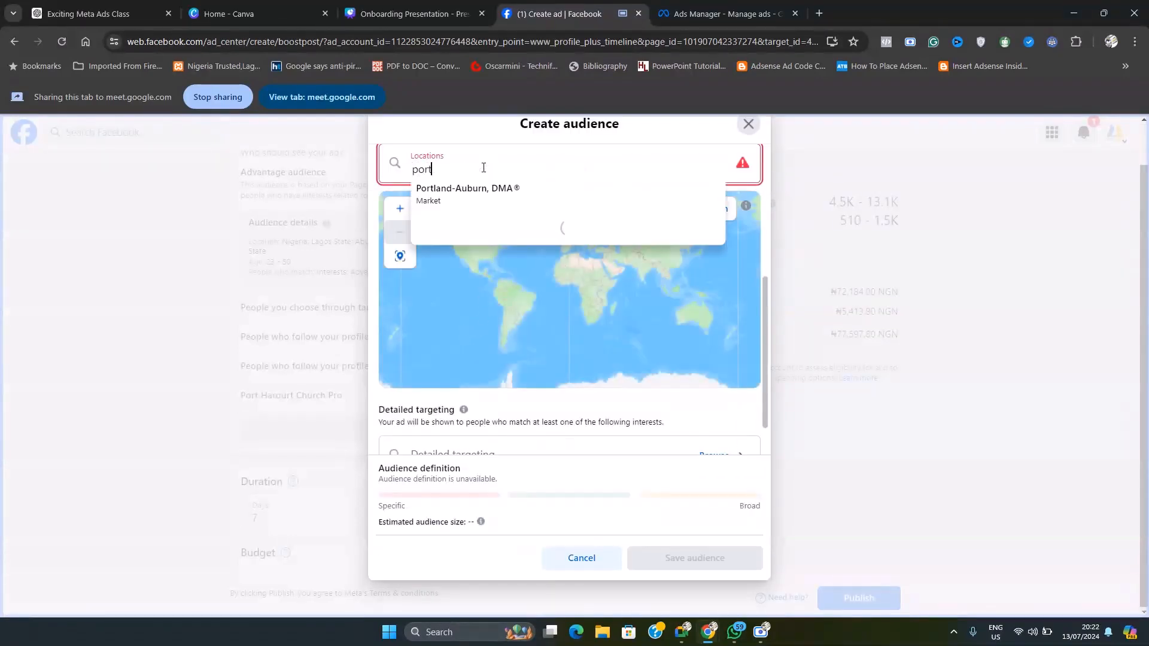
pyautogui.write(' harcourt')
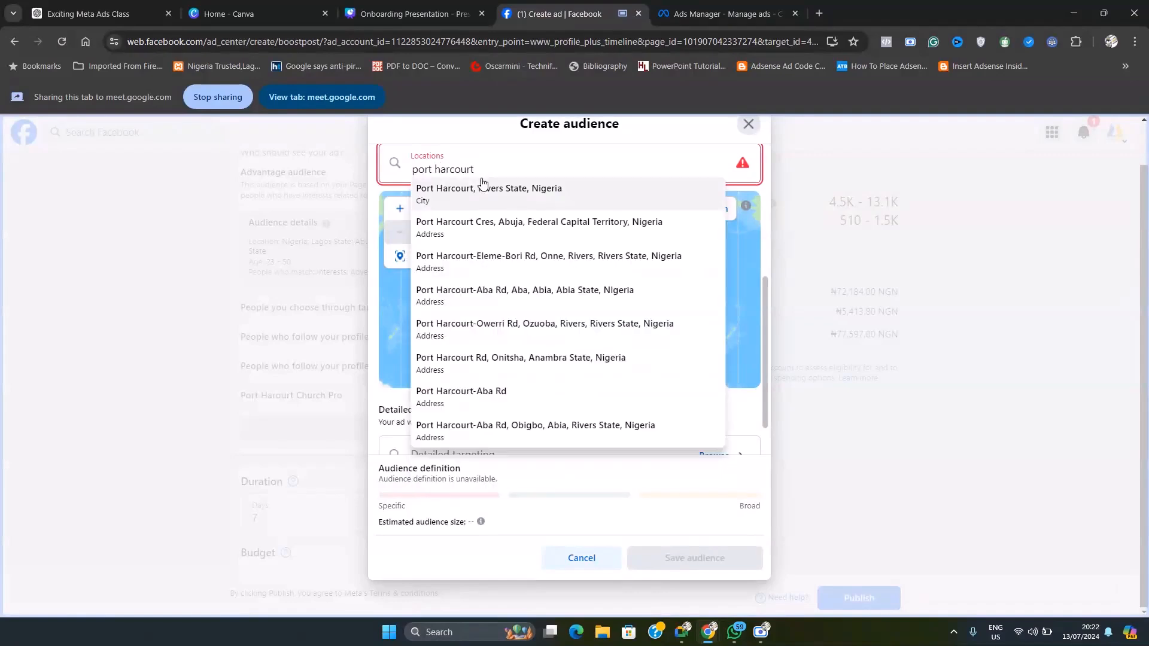
pyautogui.click(482, 189)
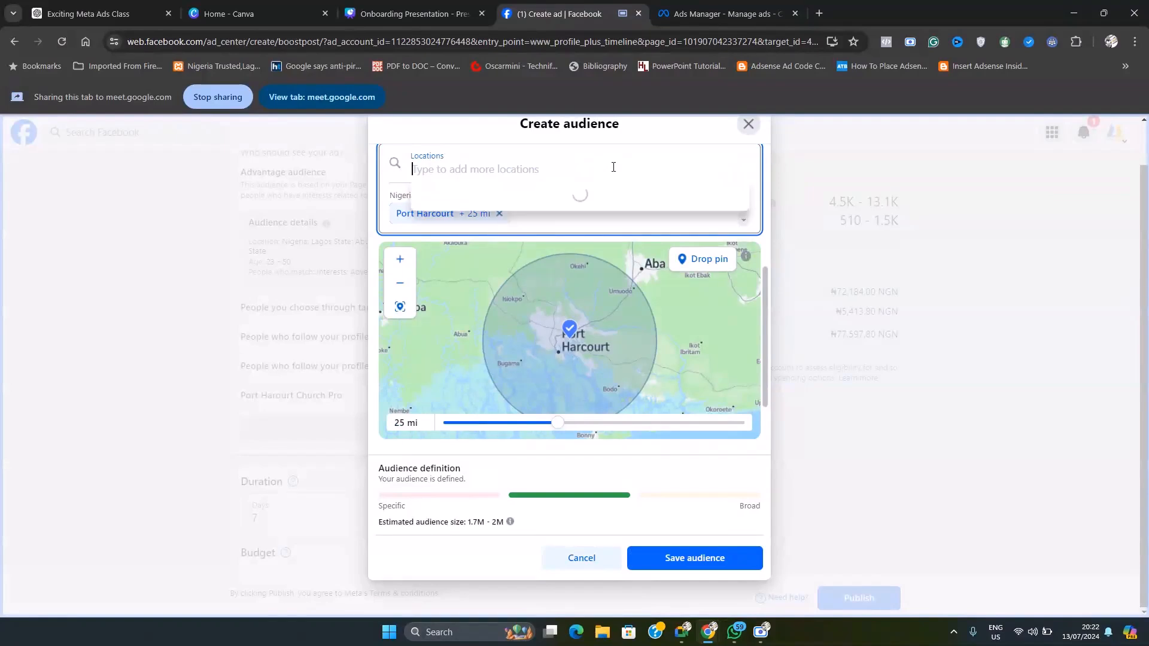
# Step: Add Lagos State and the city of Abuja, Federal Capital Territory, to the audience's locations
pyautogui.scroll(-1, 616, 172)
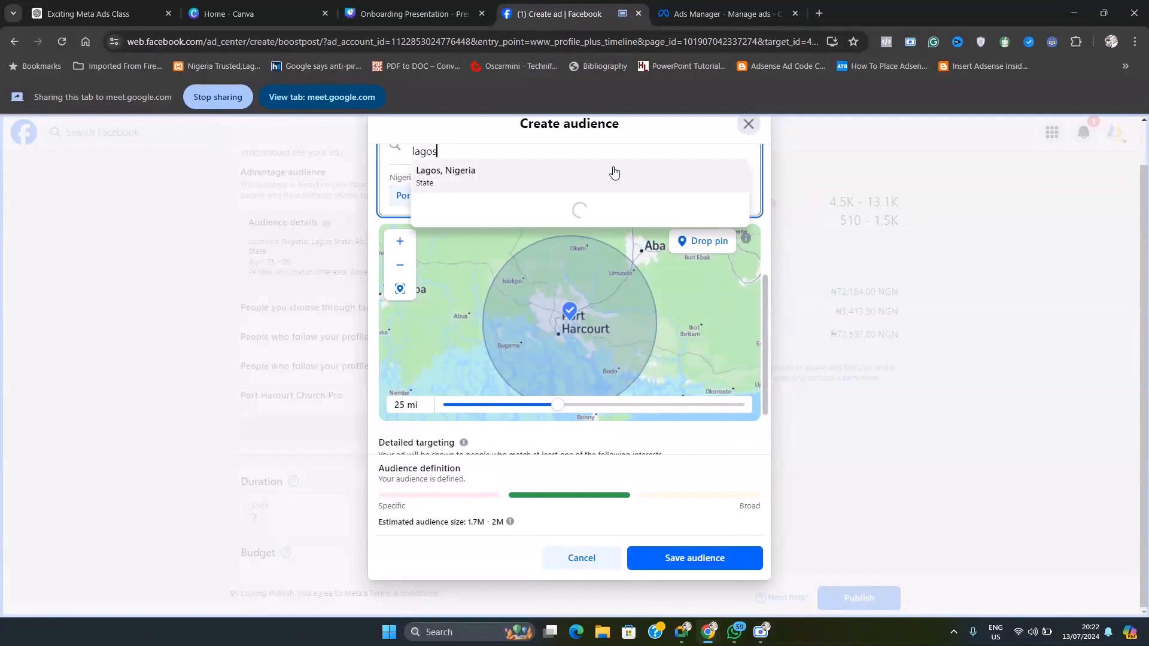
pyautogui.click(614, 171)
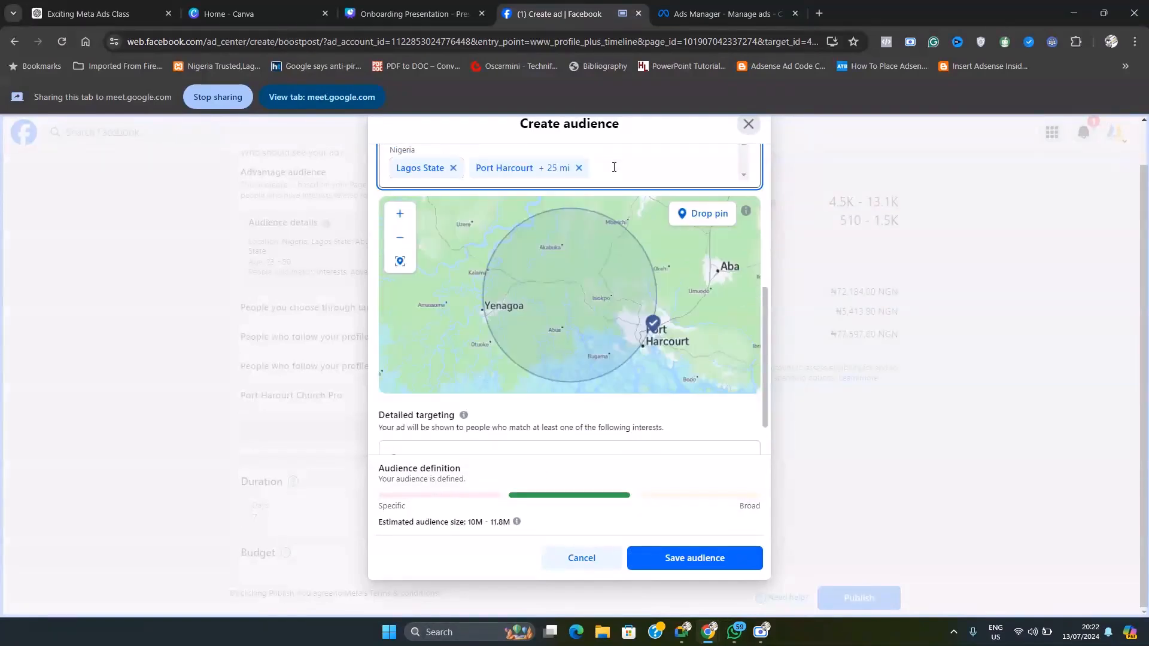
pyautogui.scroll(1, 636, 148)
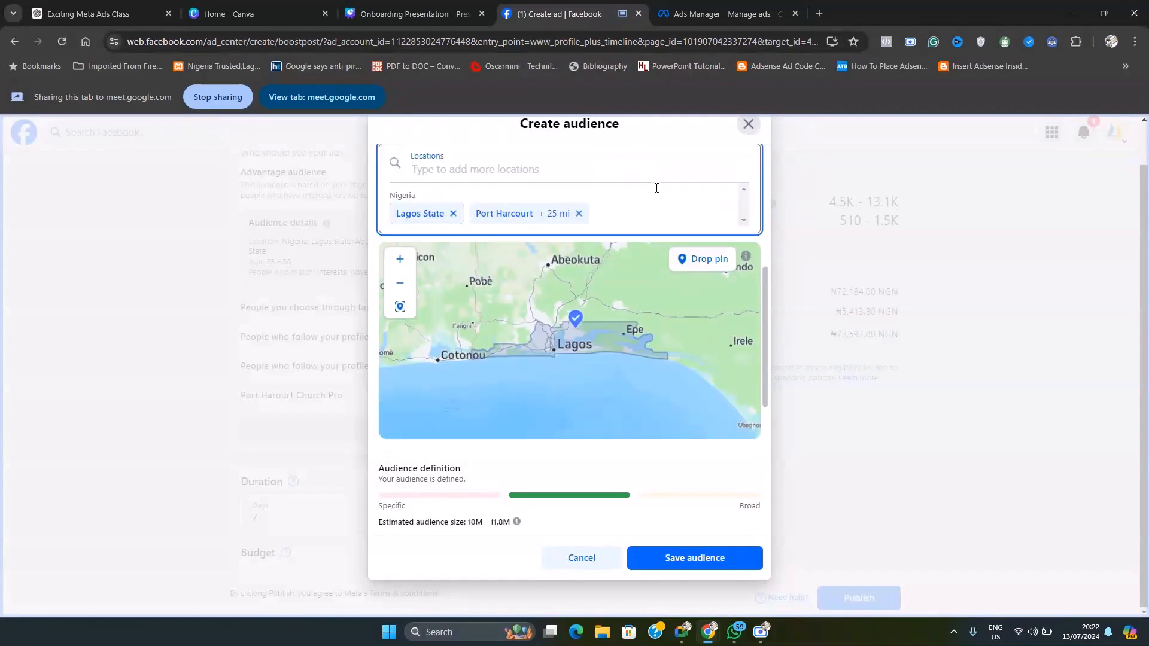
pyautogui.write('abuja')
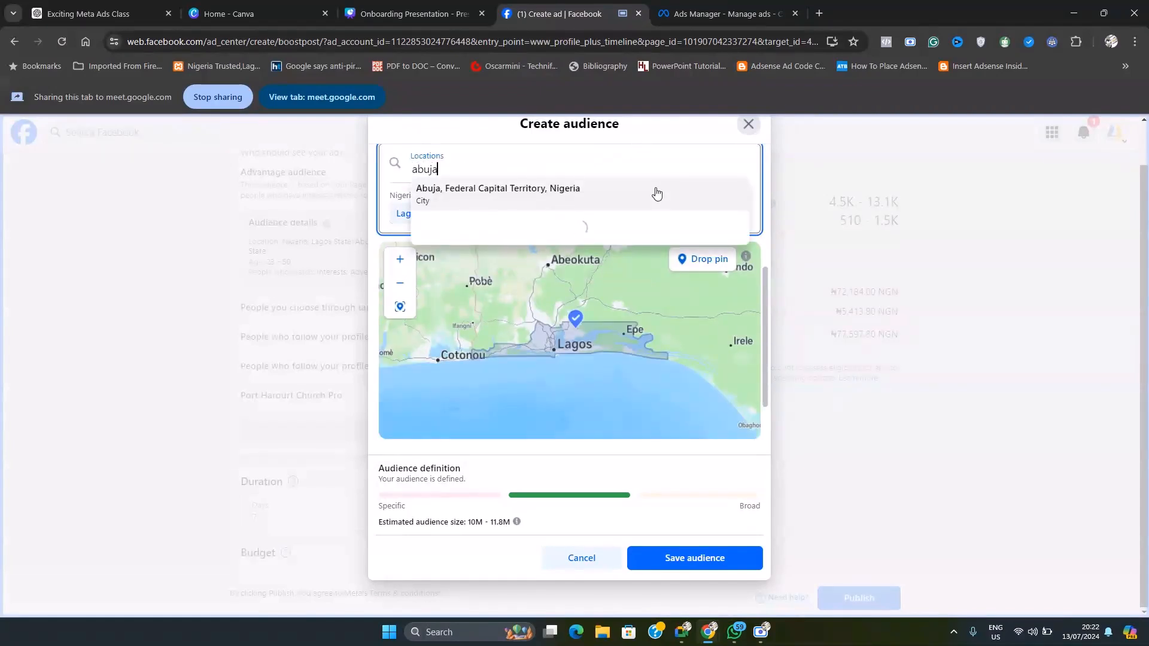
pyautogui.click(599, 189)
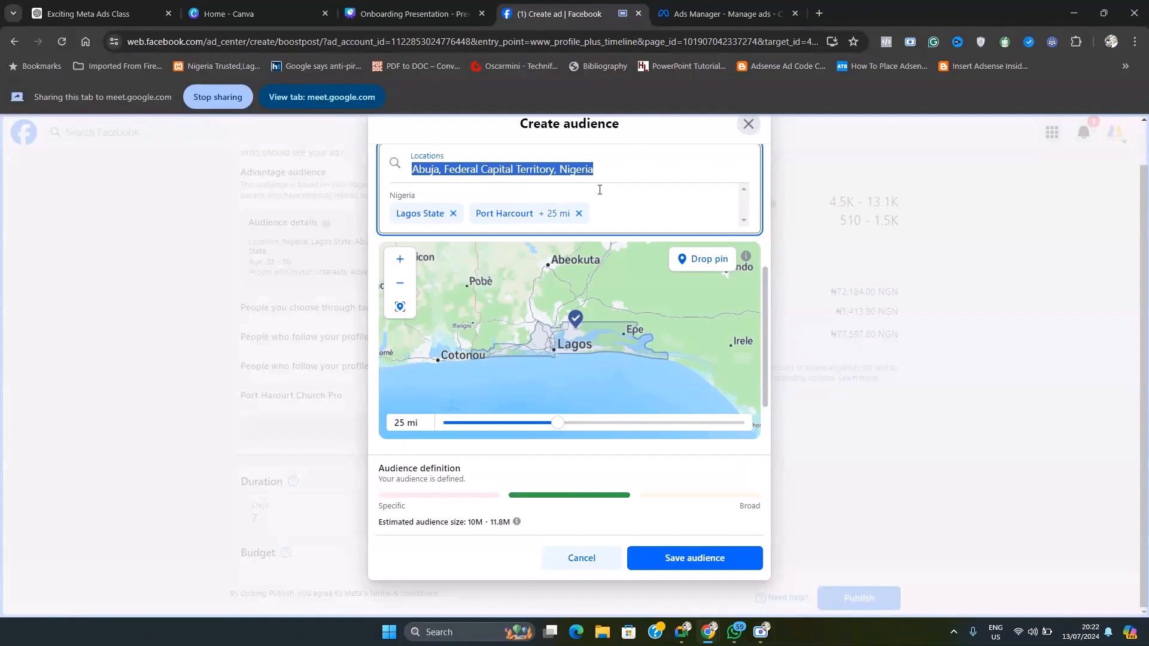
pyautogui.click(672, 195)
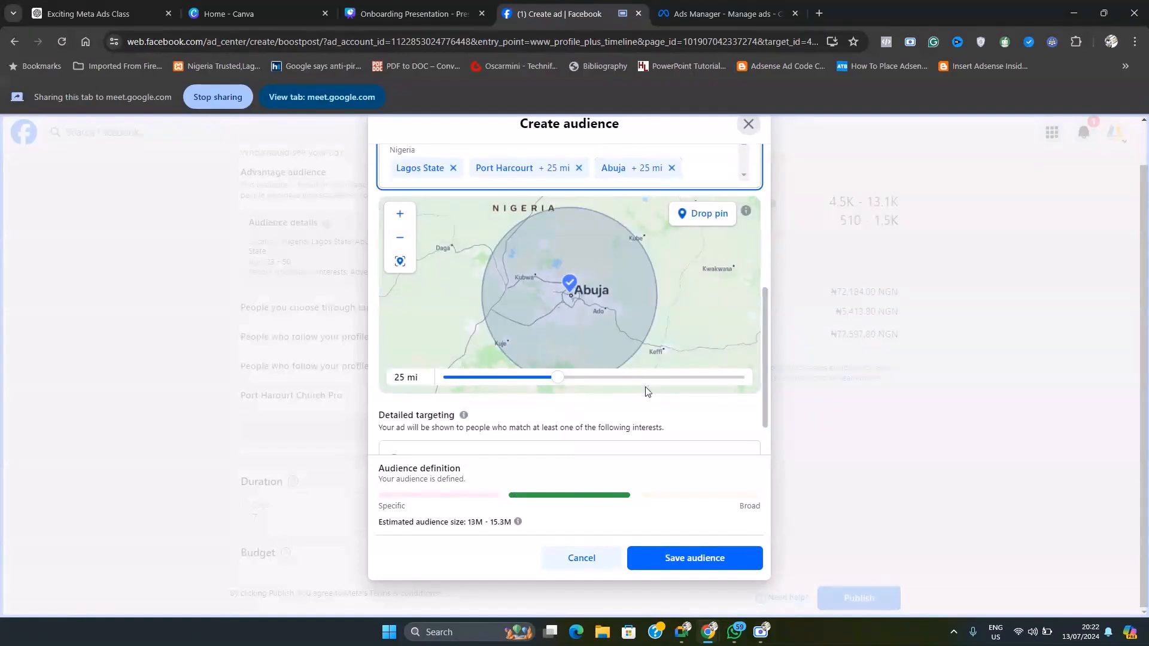
# Step: Add the interests Advertising (marketing) and Social media (online media) to the audience's detailed targeting
pyautogui.scroll(-1, 620, 441)
pyautogui.click(490, 404)
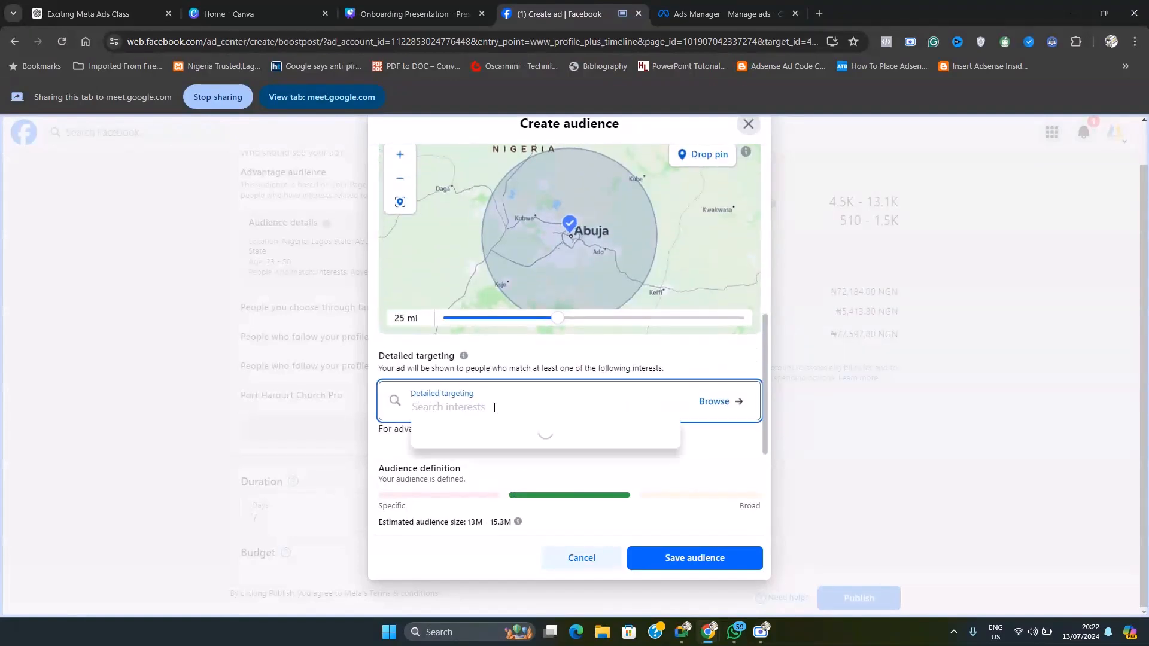
pyautogui.write('advert')
pyautogui.click(492, 429)
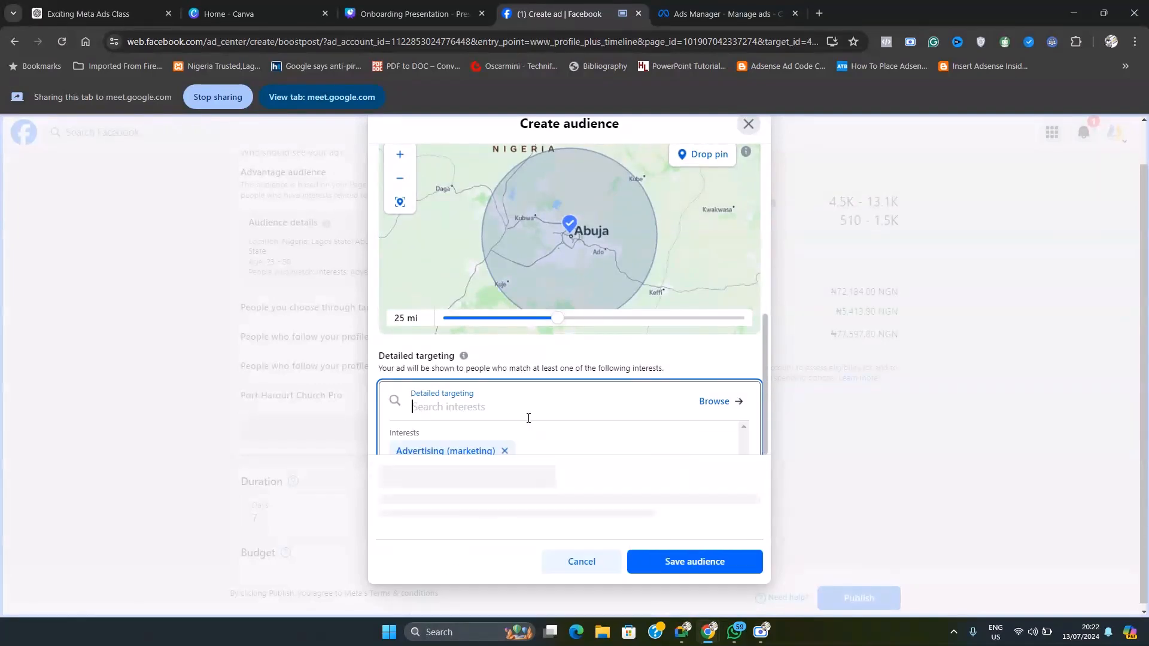
pyautogui.write('socia')
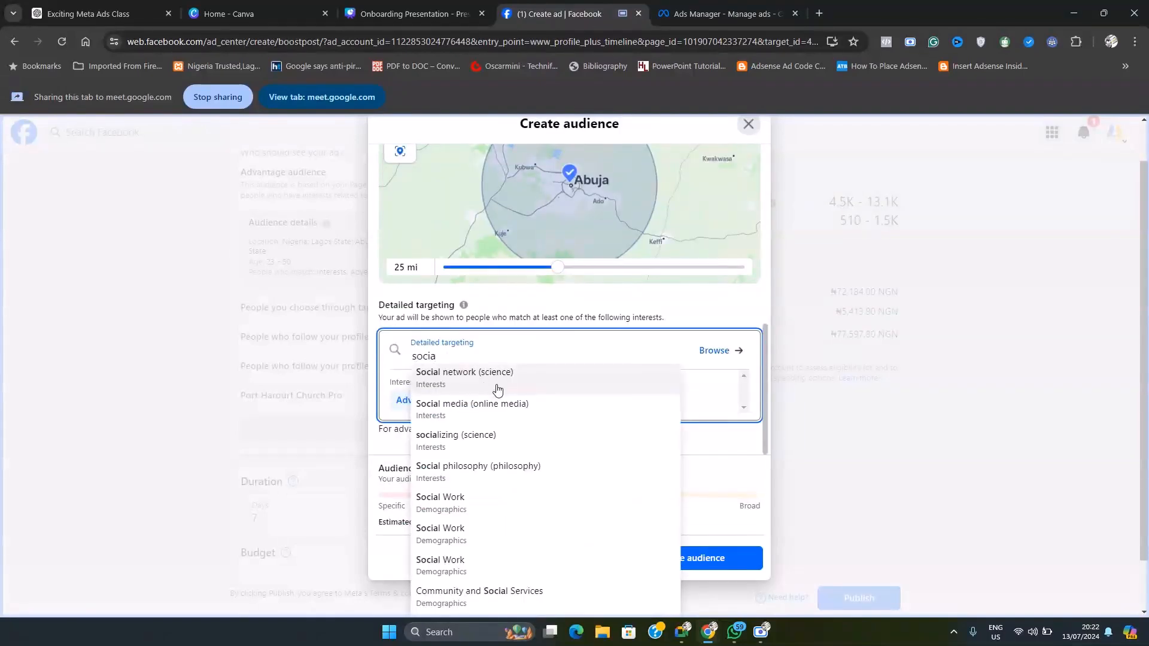
pyautogui.write('l')
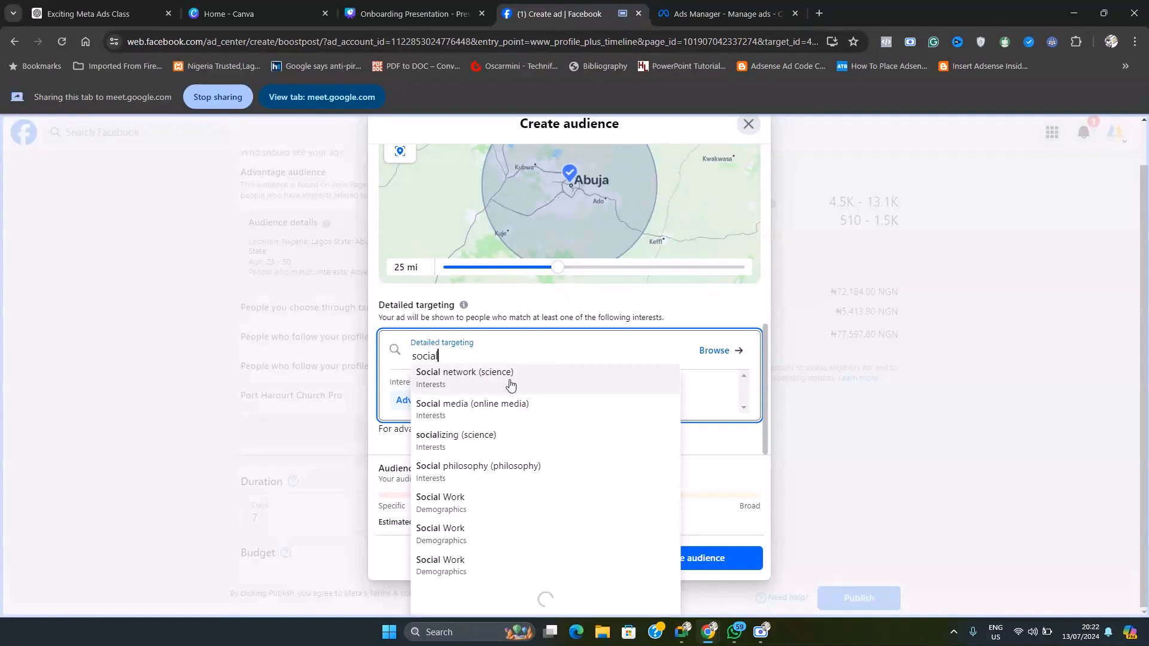
pyautogui.write(' med')
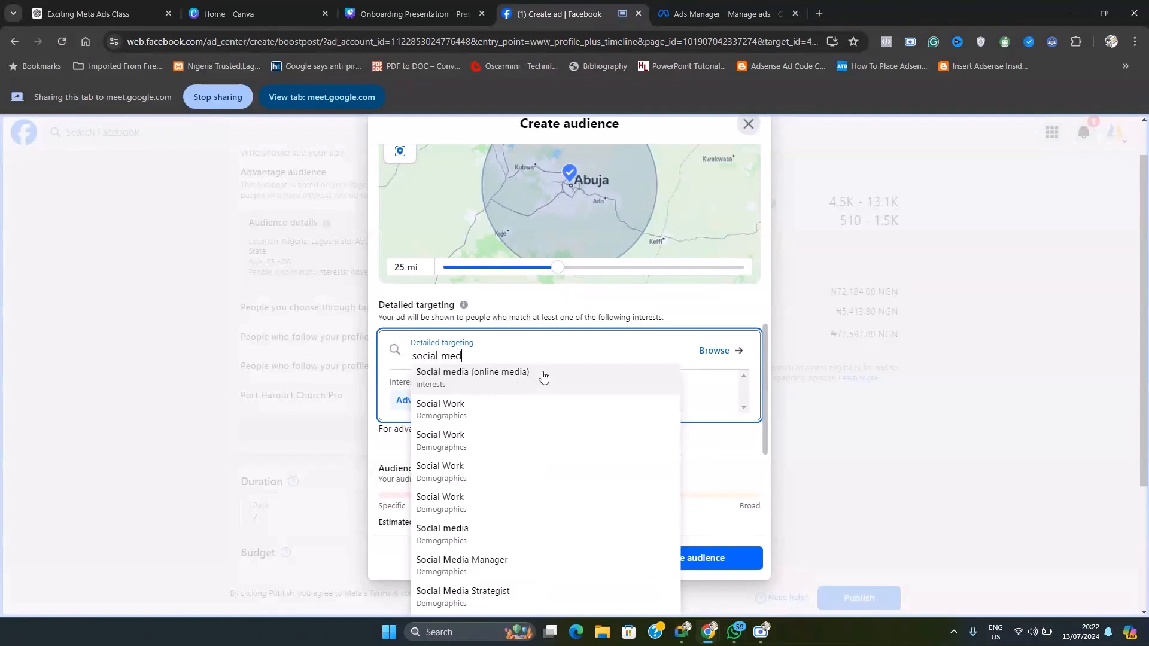
pyautogui.click(541, 378)
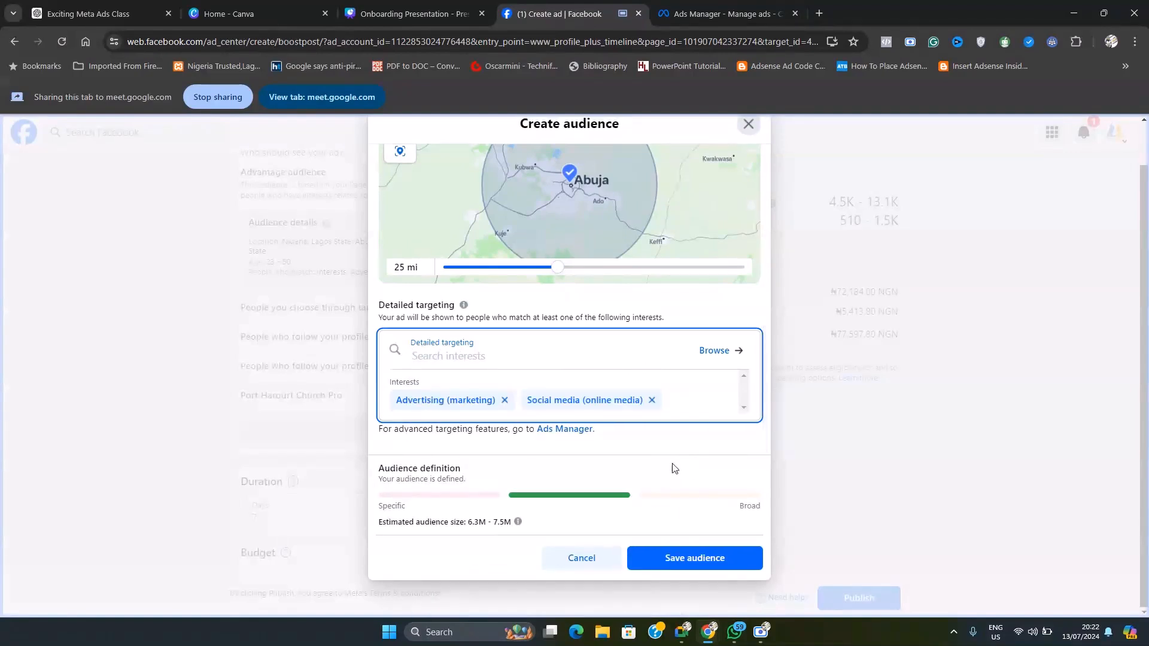
# Step: Check the new audience's settings, estimated size and name, and save the audience
pyautogui.scroll(5, 553, 354)
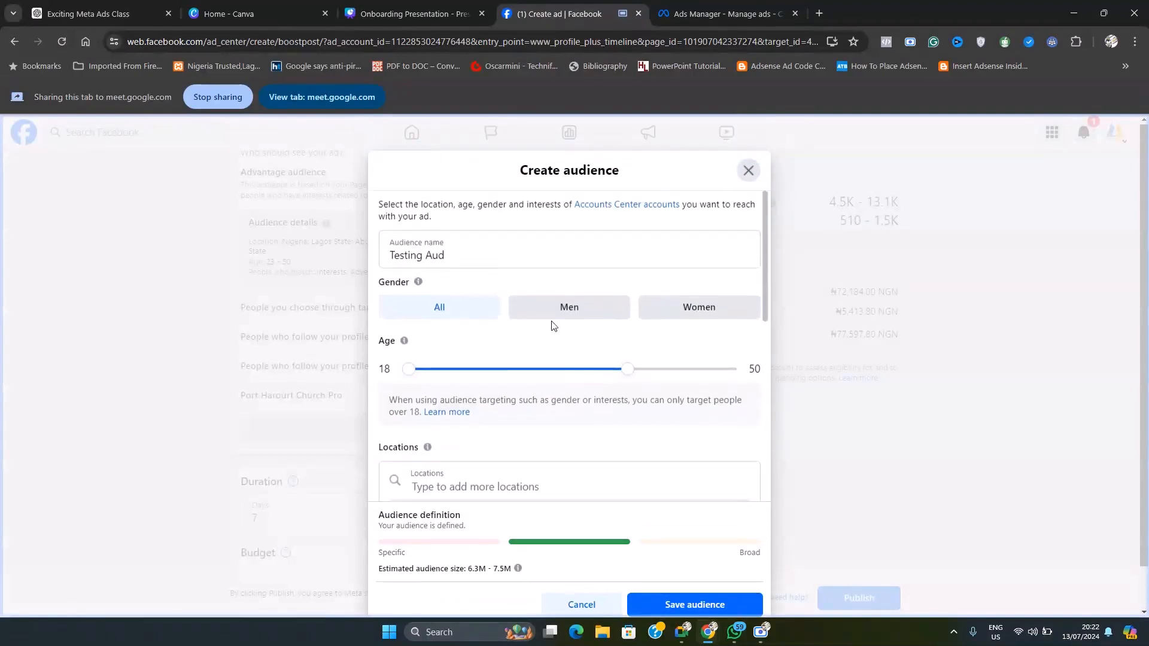
pyautogui.scroll(-3, 691, 488)
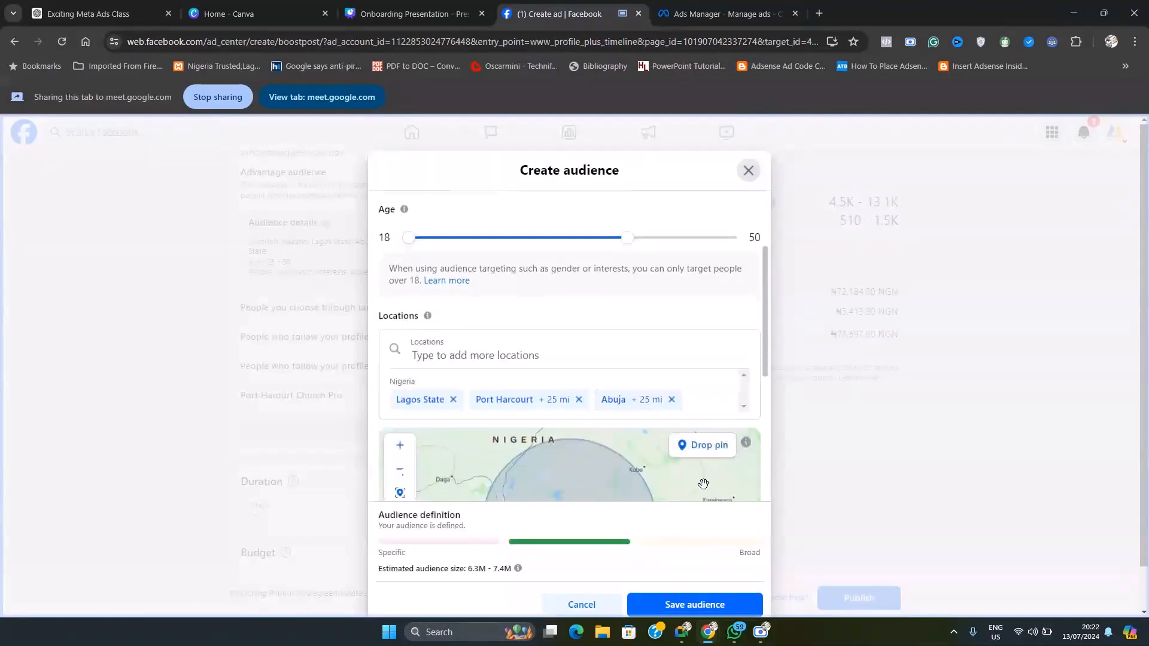
pyautogui.moveTo(468, 569); pyautogui.dragTo(499, 569)
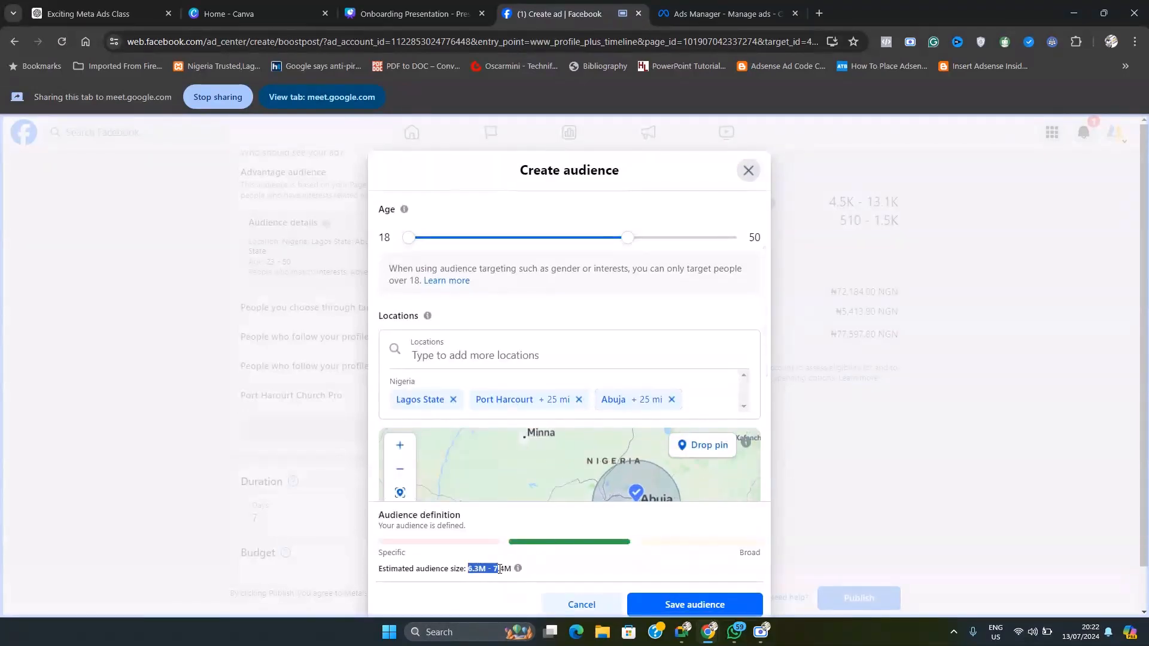
pyautogui.scroll(3, 516, 277)
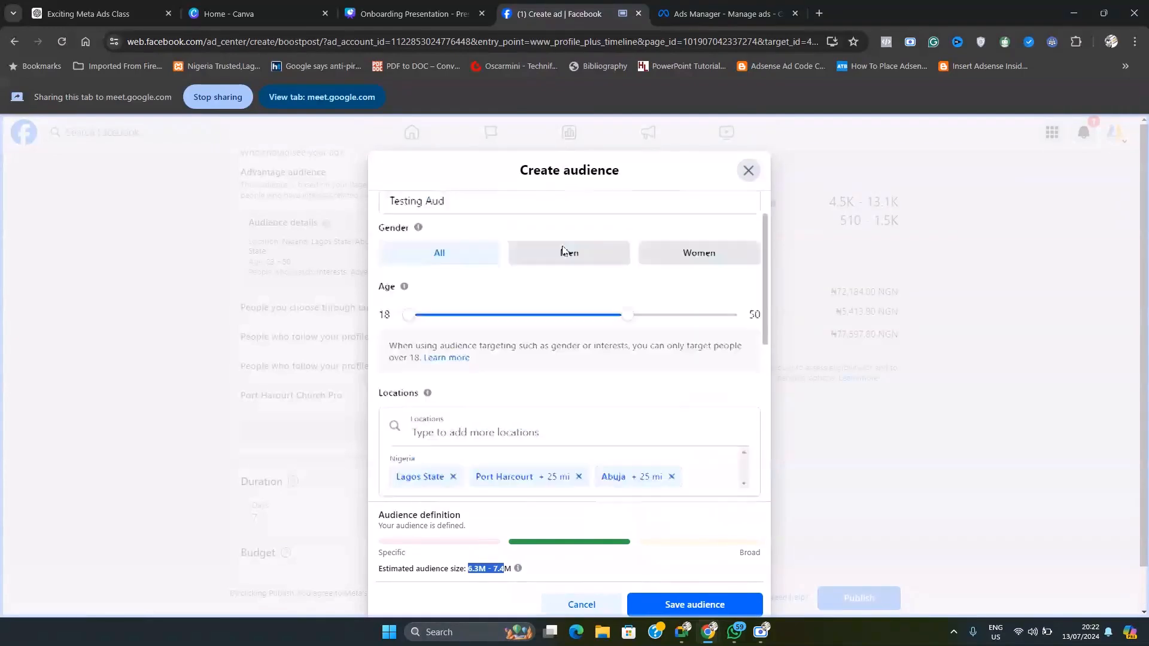
pyautogui.tripleClick(493, 253)
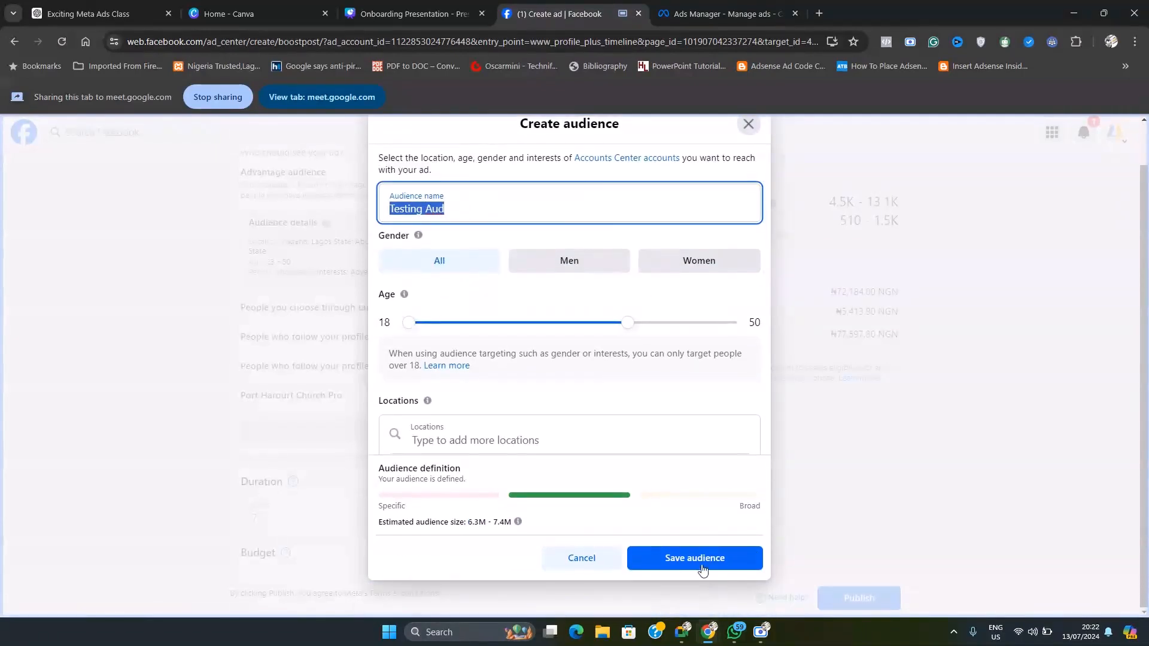
pyautogui.click(703, 559)
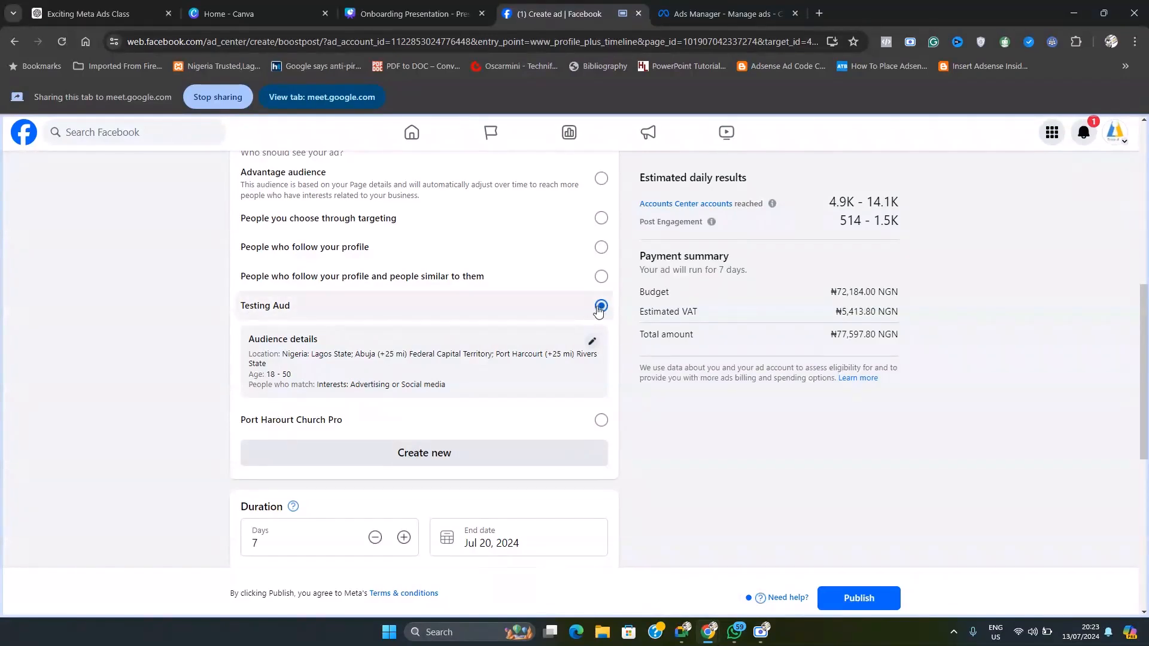
# Step: Try the follower, lookalike, targeting and Port Harourt Church Pro audiences for the boost, and reselect Testing Aud
pyautogui.scroll(1, 670, 440)
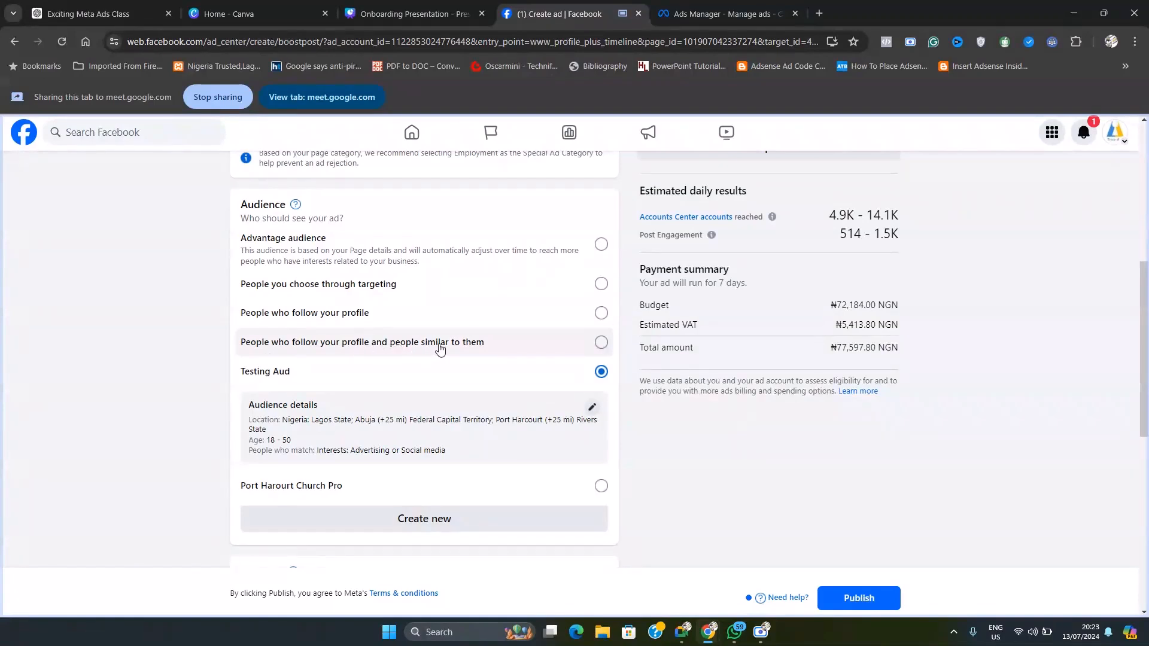
pyautogui.click(601, 343)
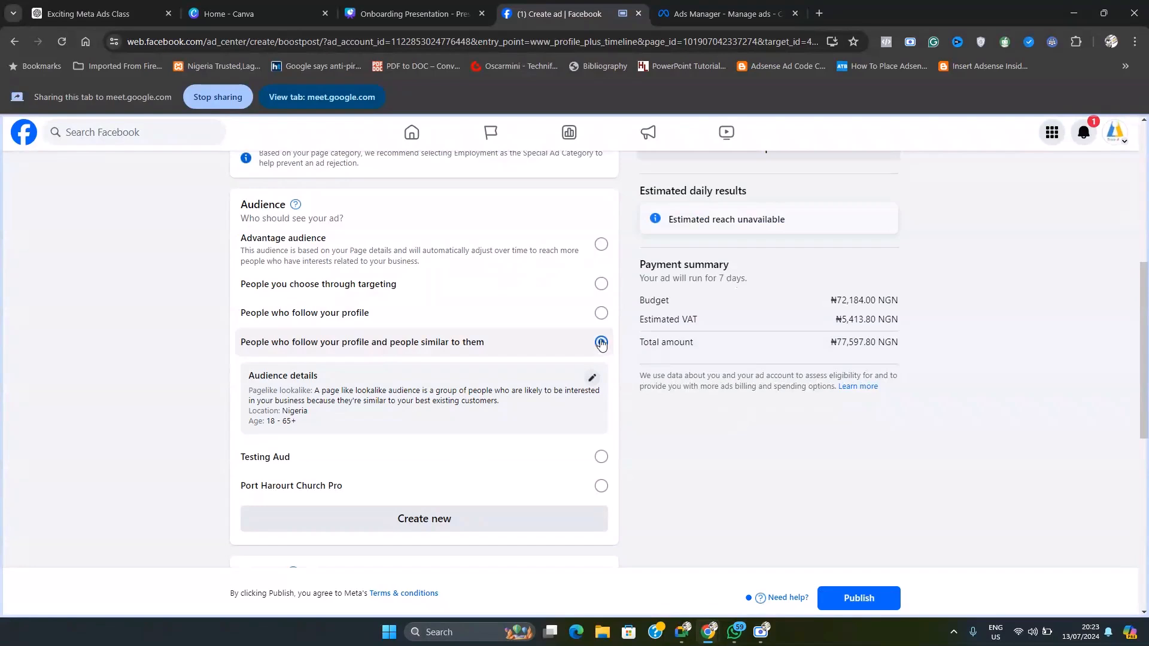
pyautogui.click(601, 313)
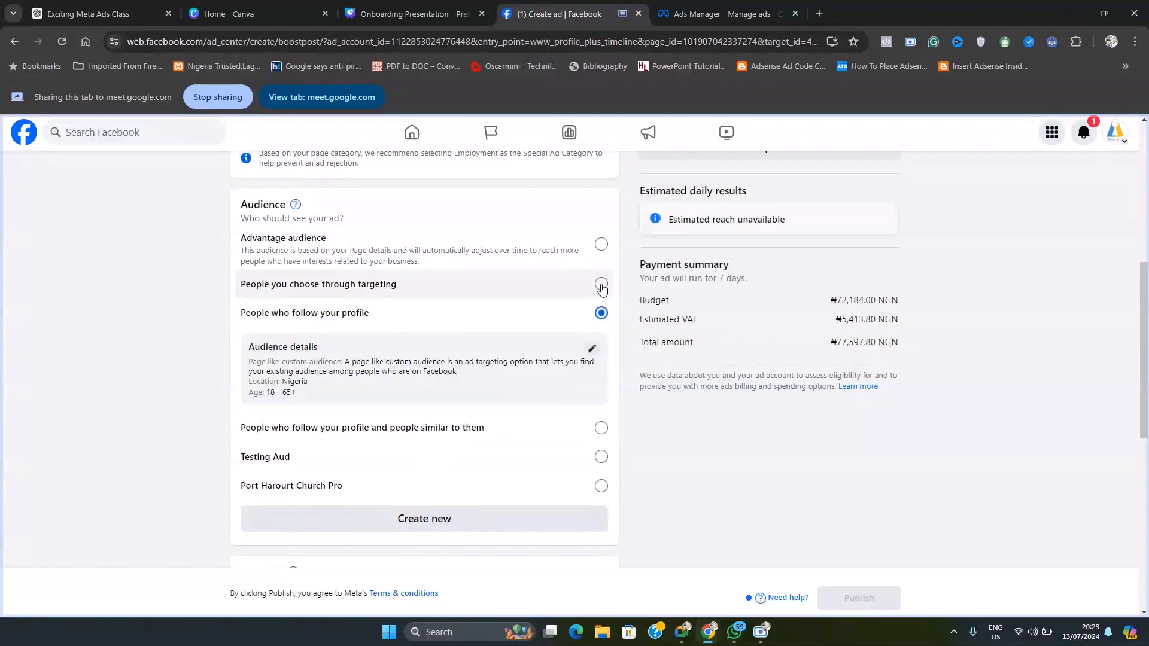
pyautogui.click(601, 284)
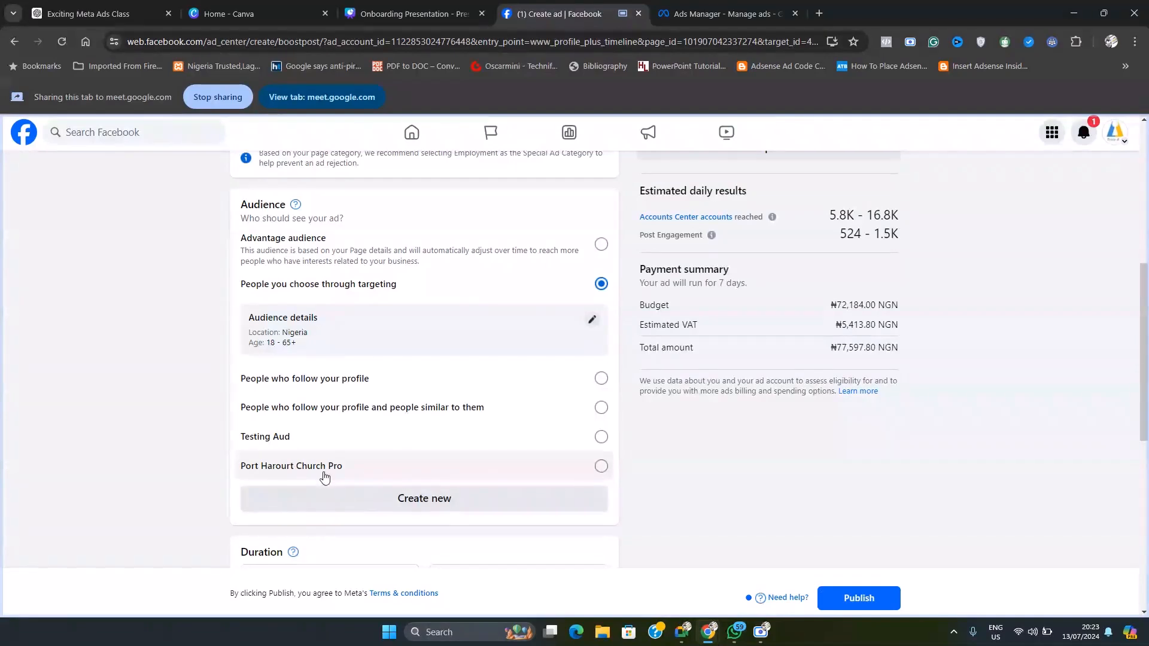
pyautogui.click(601, 466)
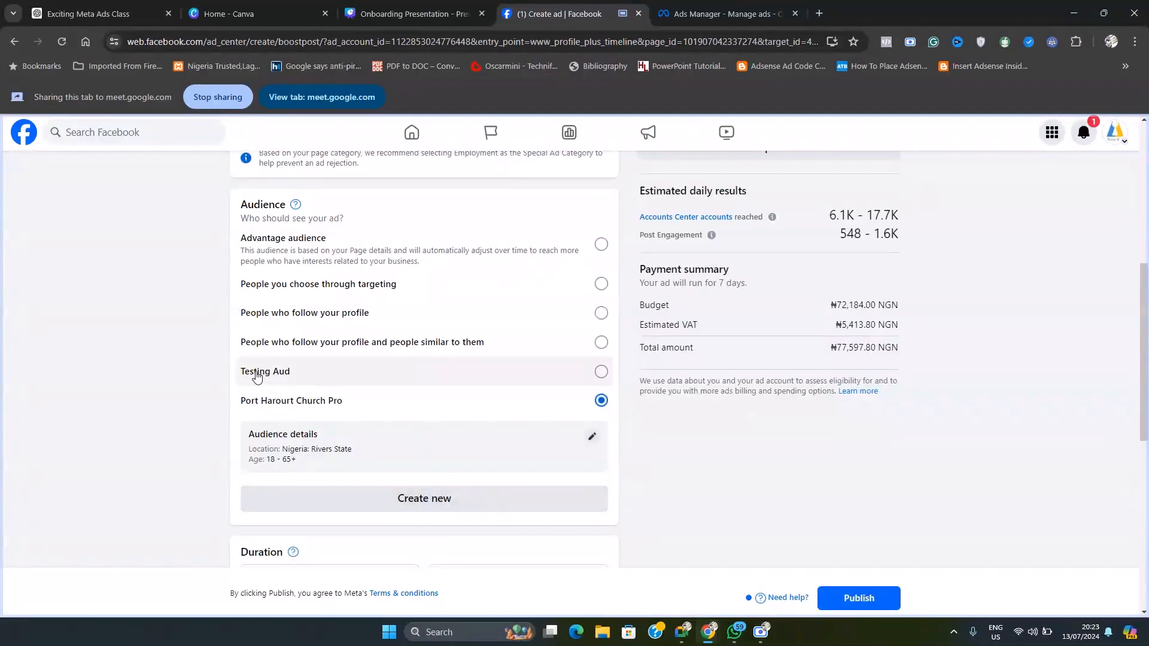
pyautogui.click(601, 373)
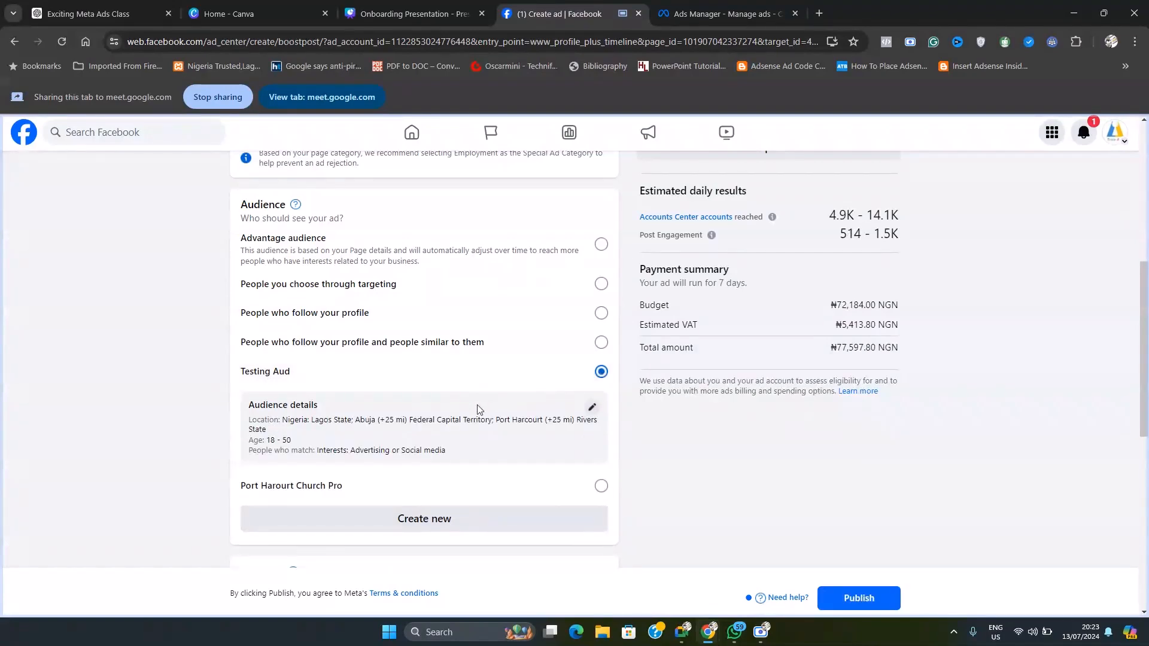
# Step: Try Automatic as the boost's goal, set it back to Get more engagement, and save the goal
pyautogui.scroll(3, 511, 413)
pyautogui.scroll(3, 510, 431)
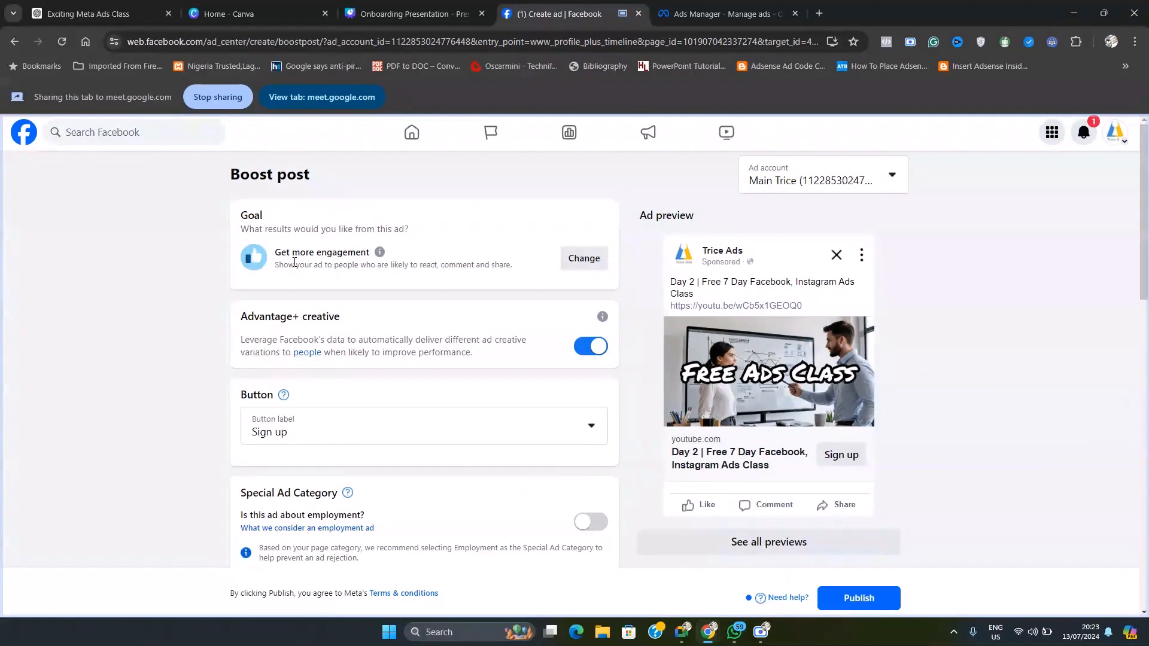
pyautogui.click(584, 260)
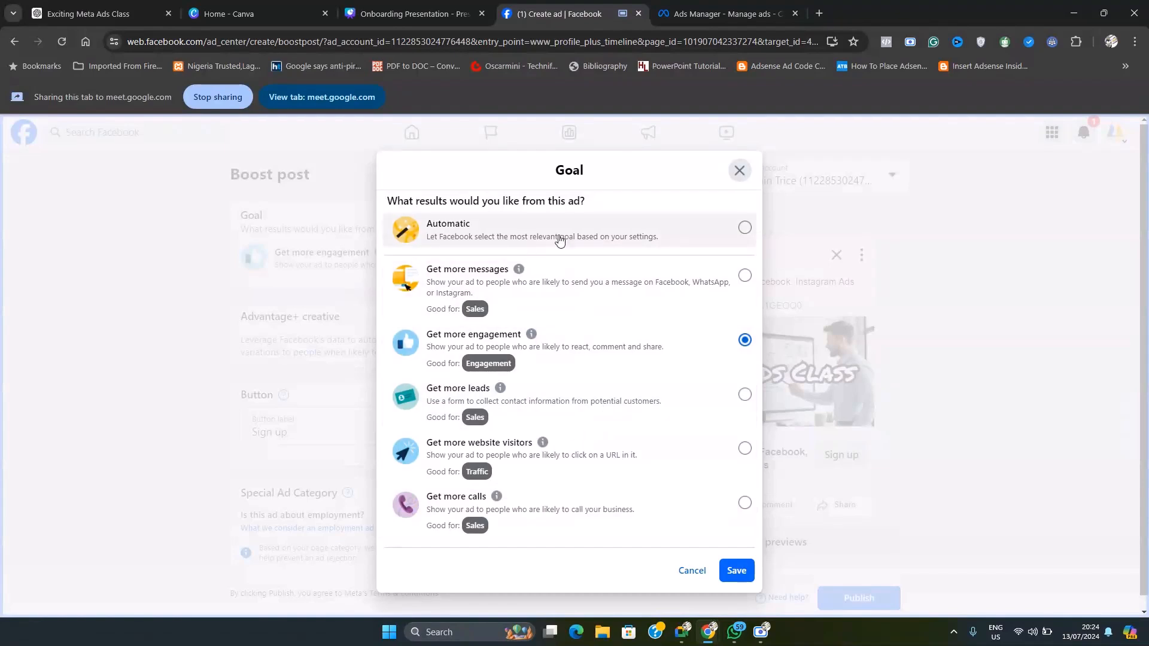
pyautogui.click(744, 229)
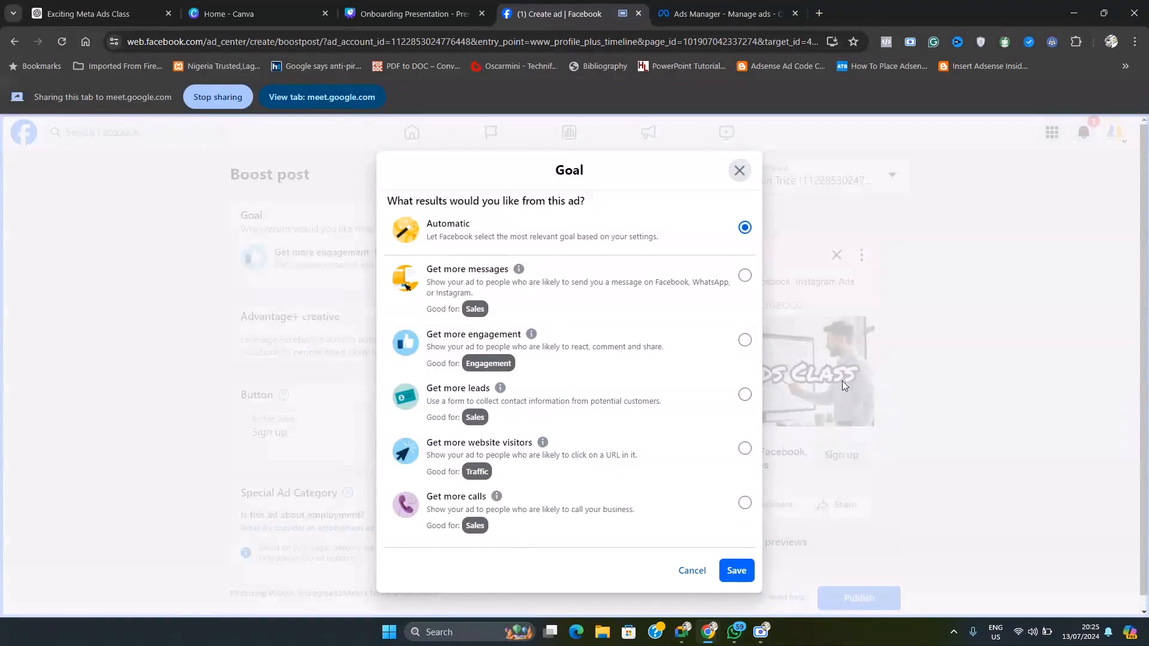
pyautogui.click(745, 349)
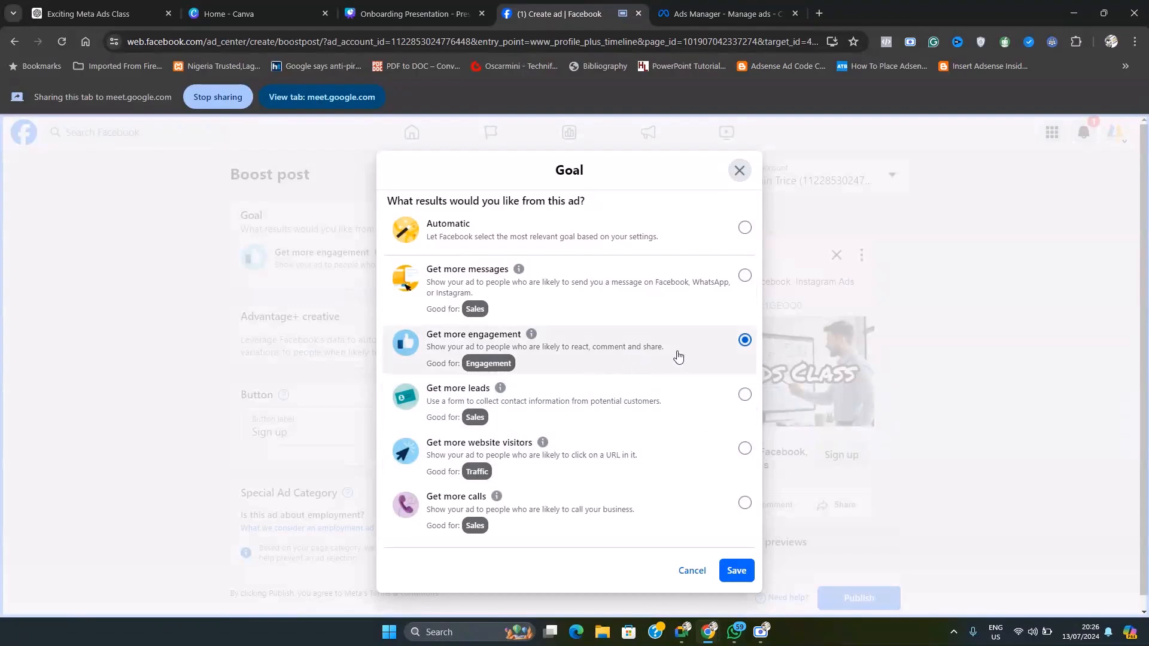
pyautogui.click(737, 571)
# Step: Set the boost's duration to 6 days
pyautogui.scroll(-5, 458, 425)
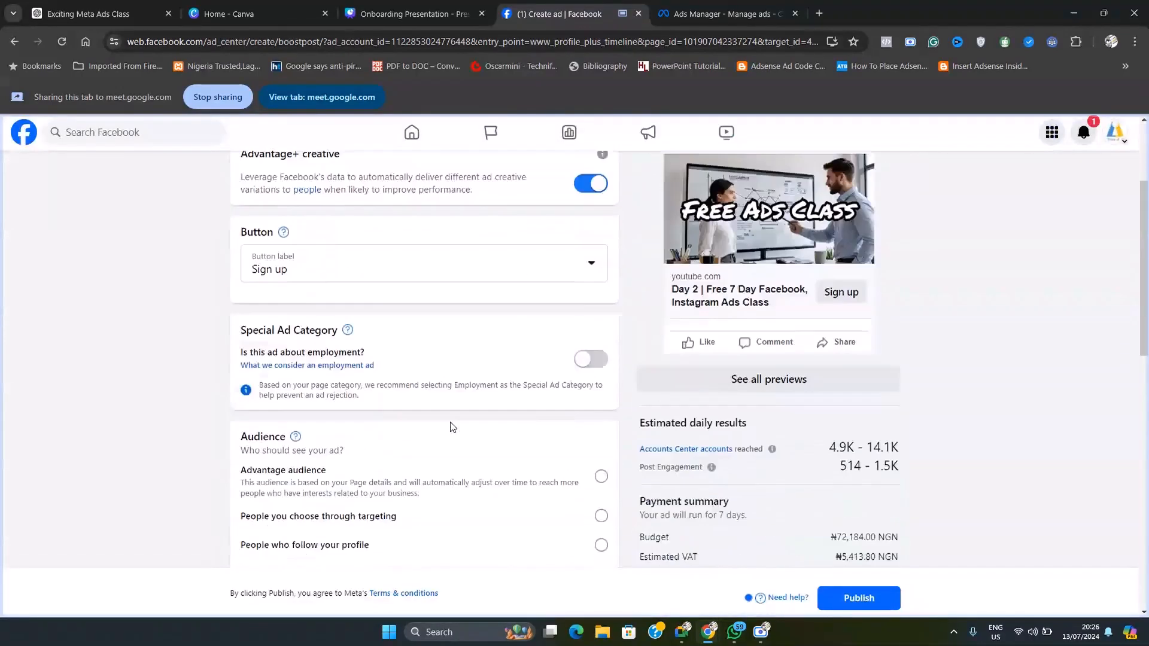
pyautogui.scroll(-2, 451, 426)
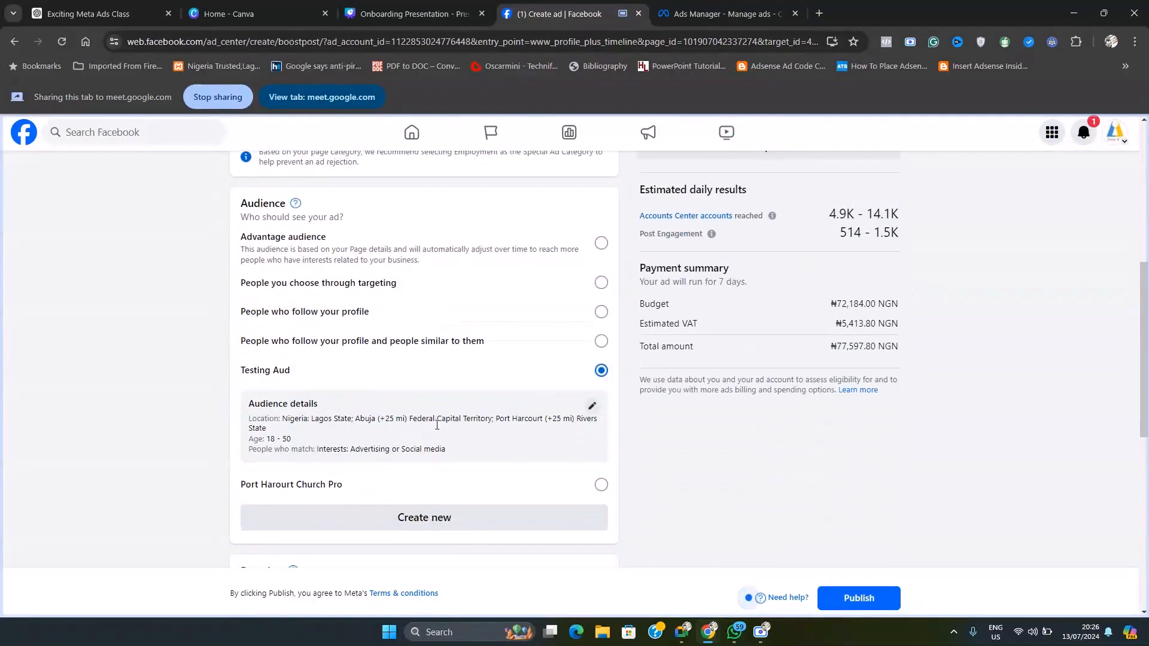
pyautogui.scroll(-3, 439, 429)
pyautogui.scroll(-1, 439, 429)
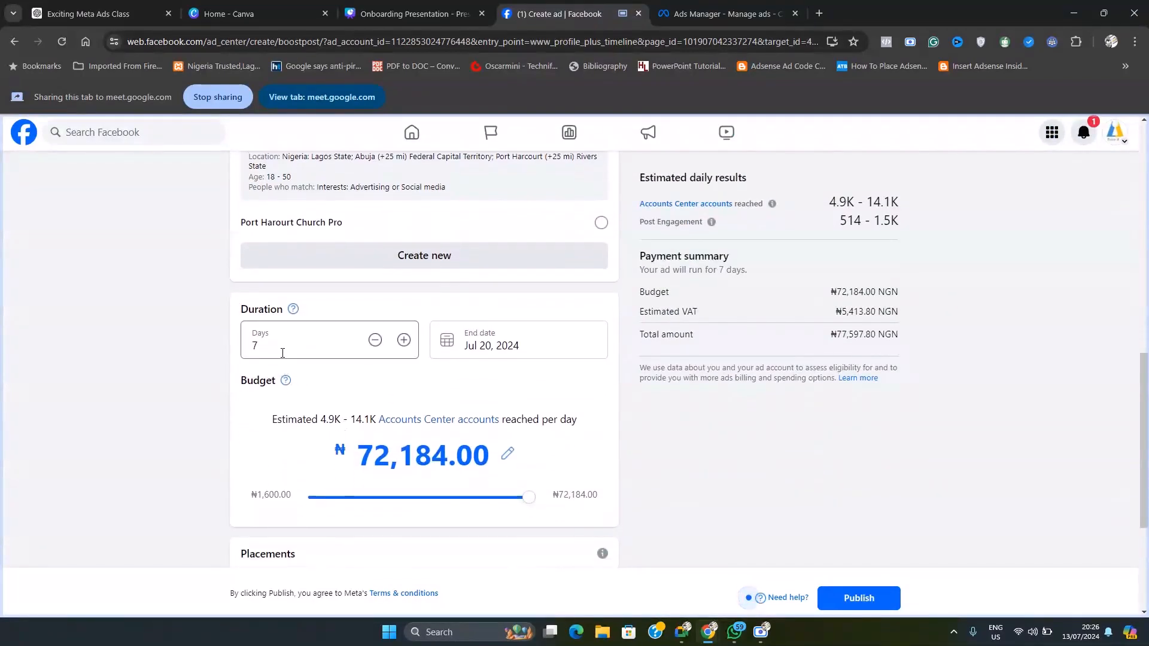
pyautogui.click(276, 353)
pyautogui.moveTo(277, 354); pyautogui.dragTo(229, 355)
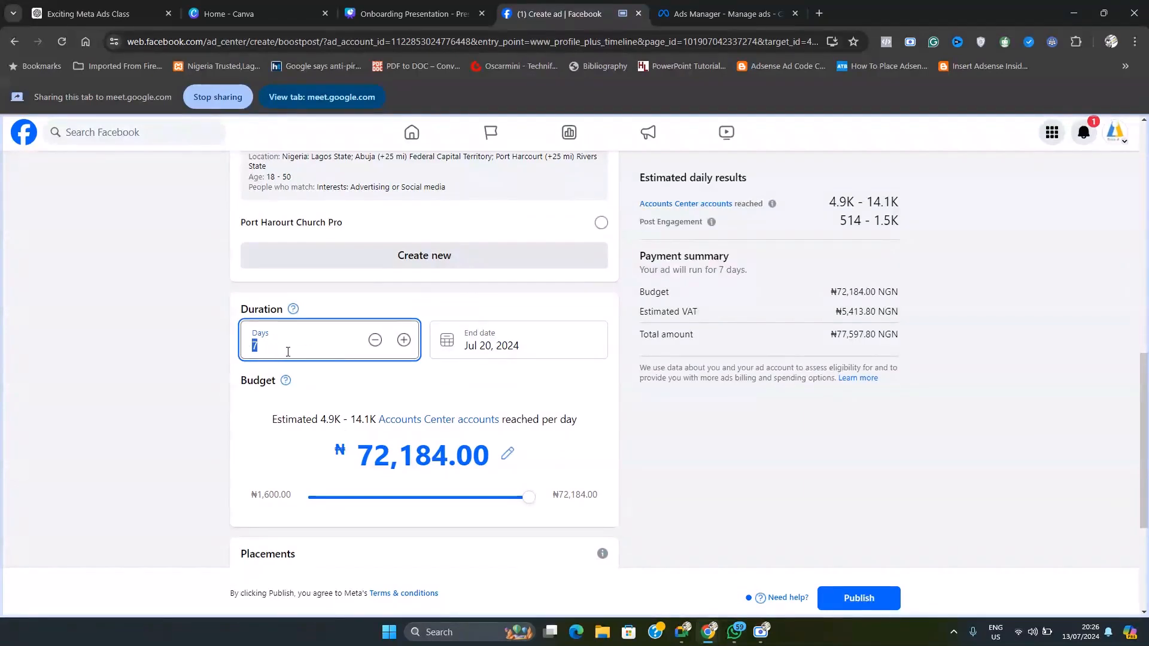
pyautogui.write('6')
pyautogui.scroll(-1, 294, 352)
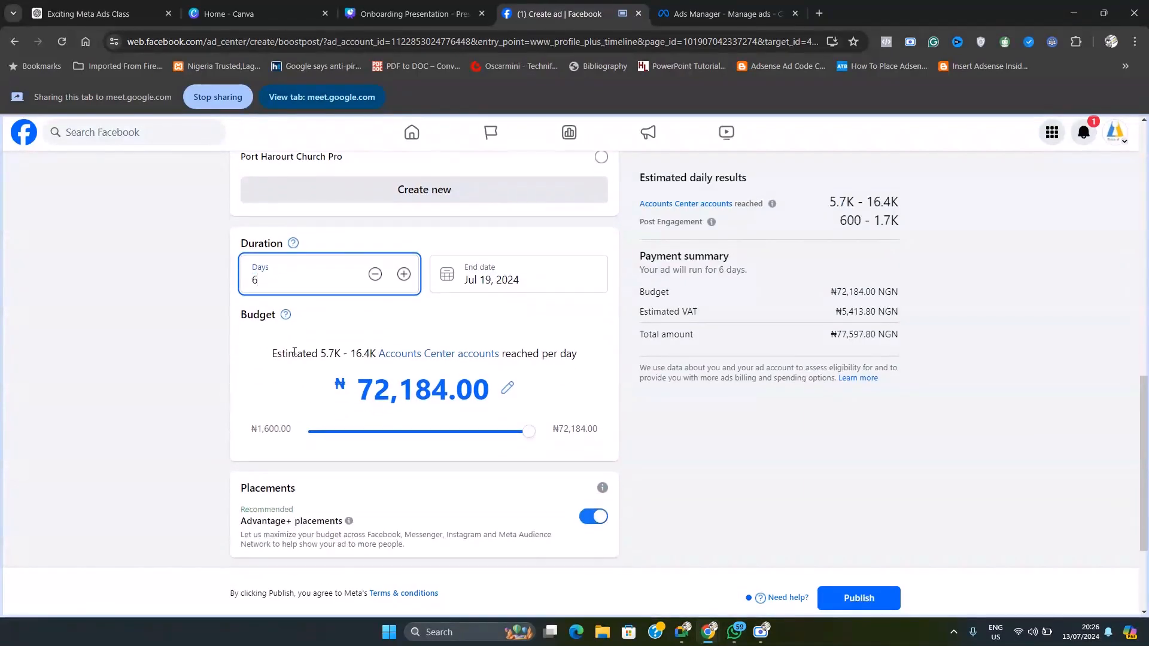
# Step: Clear the boost's end date and raise the duration to 7 days
pyautogui.scroll(1, 294, 352)
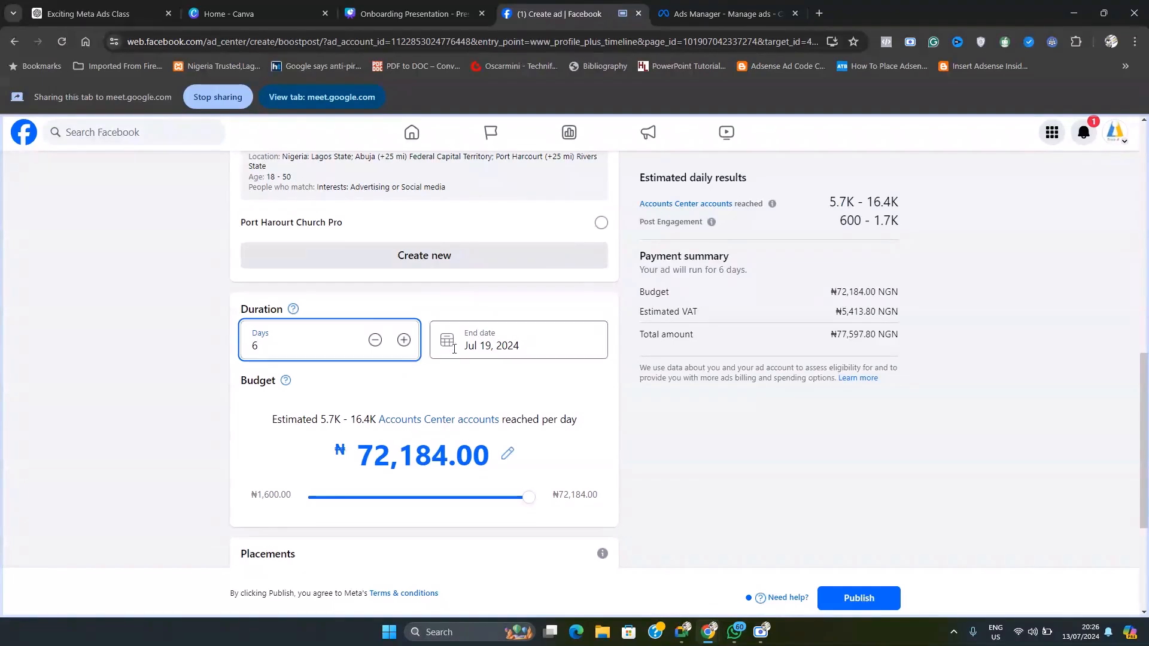
pyautogui.press('Tab')
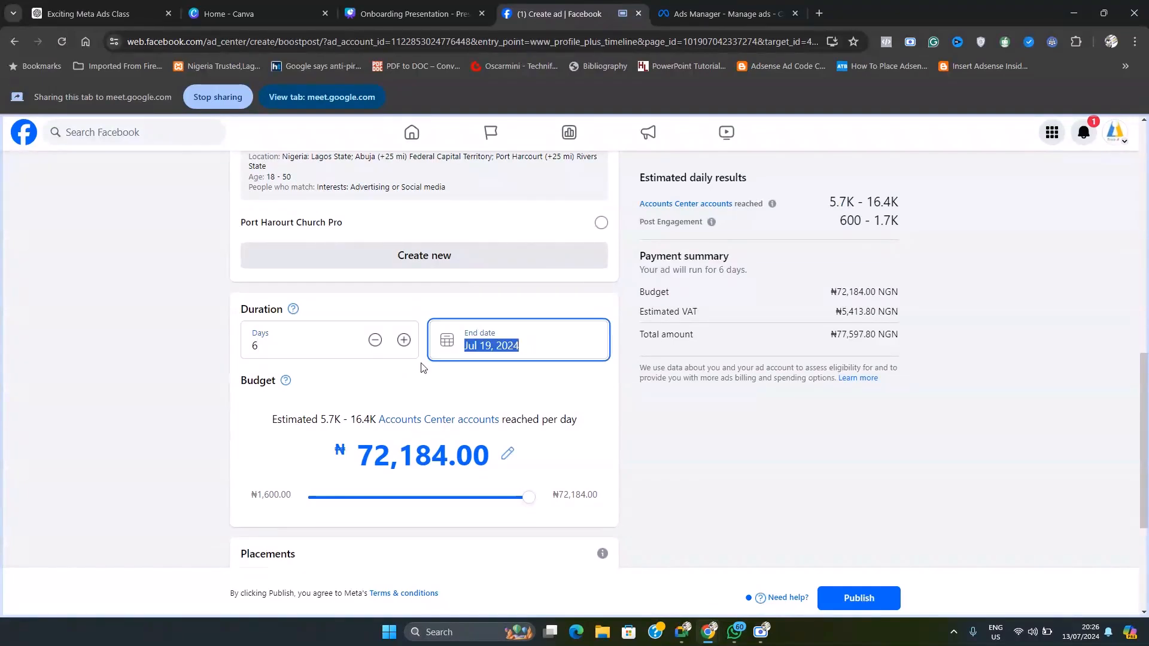
pyautogui.press('BackSpace')
pyautogui.click(422, 364)
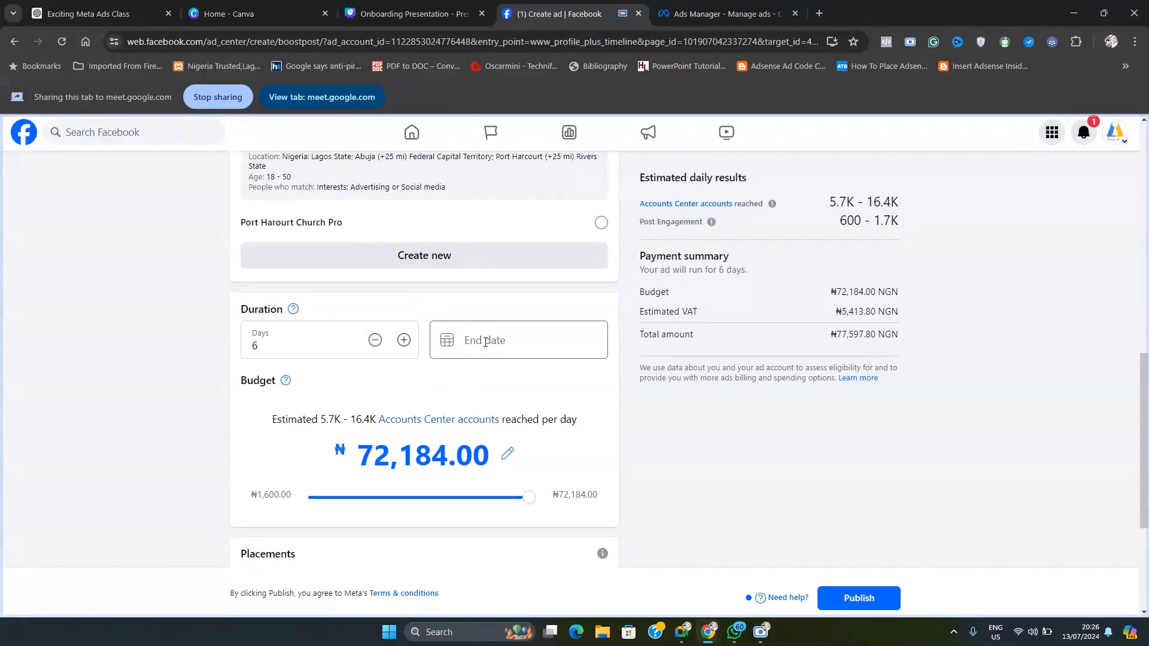
pyautogui.click(404, 340)
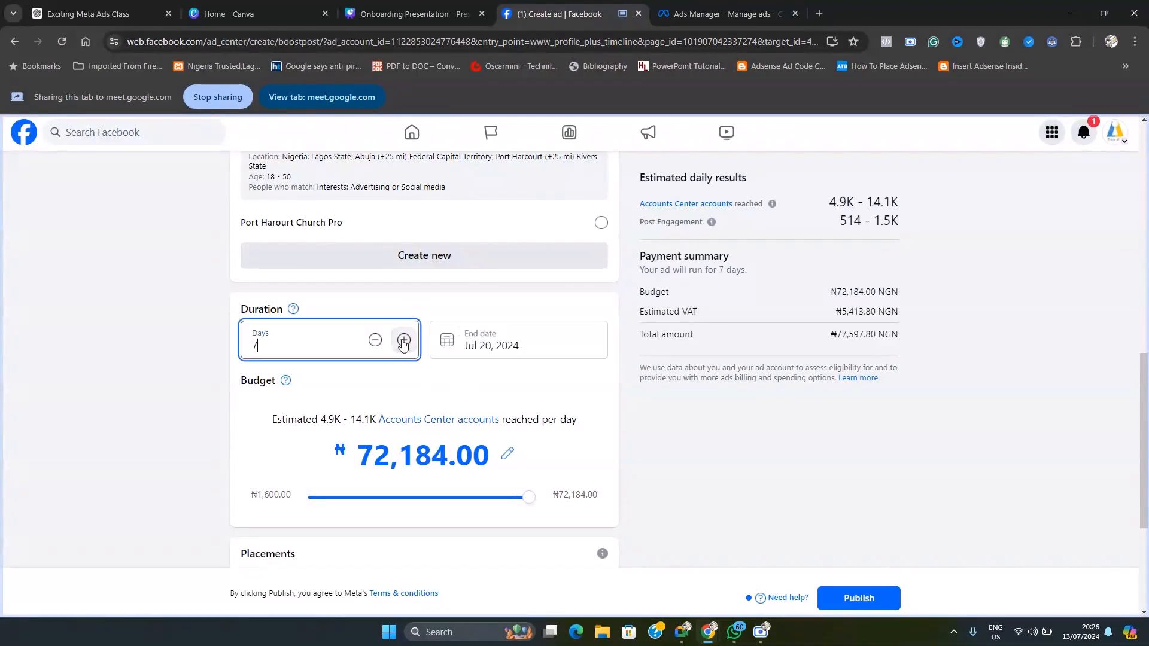
# Step: Check the end date calendar without choosing a date, and set the boost's duration to 1 day
pyautogui.moveTo(264, 350); pyautogui.dragTo(239, 355)
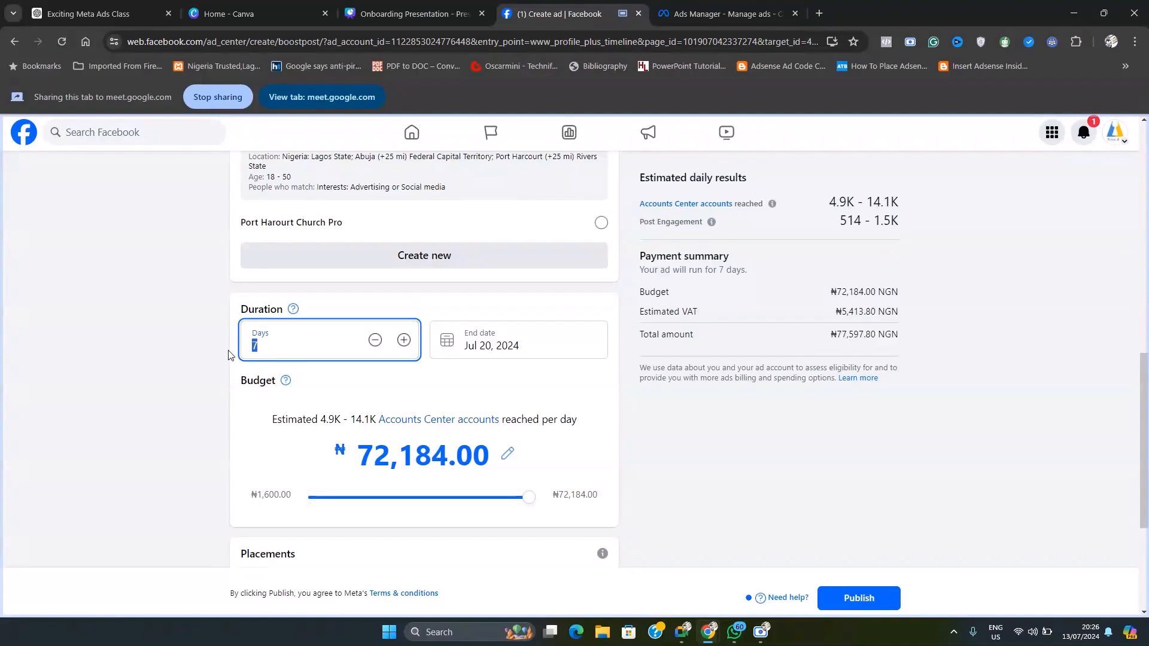
pyautogui.click(532, 348)
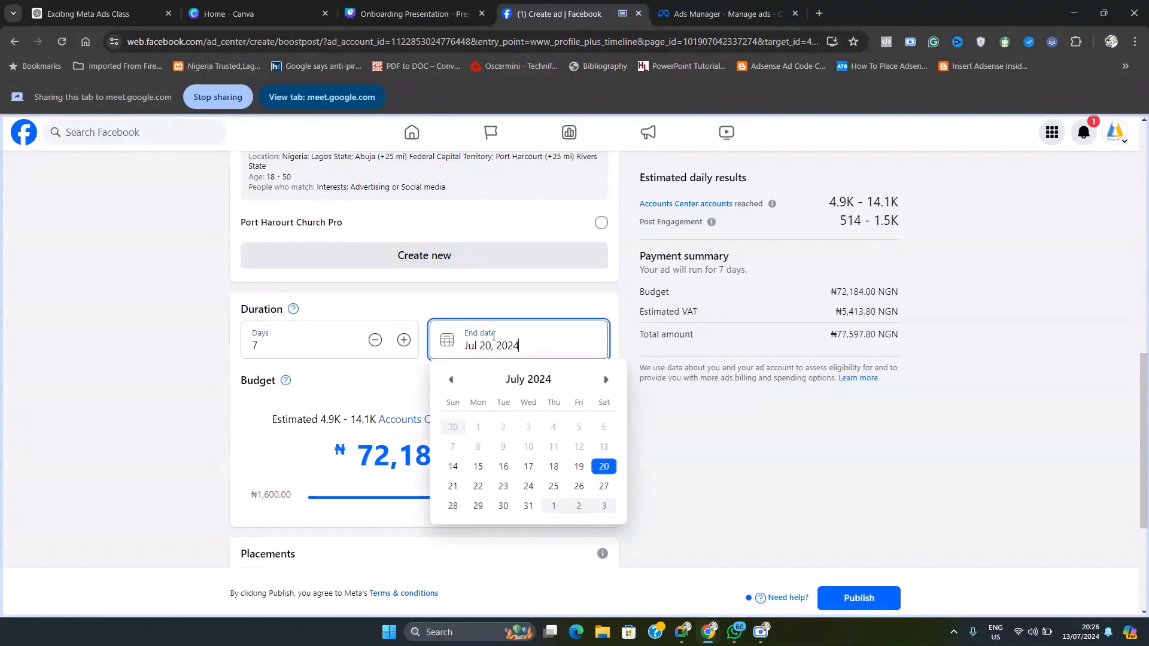
pyautogui.click(419, 372)
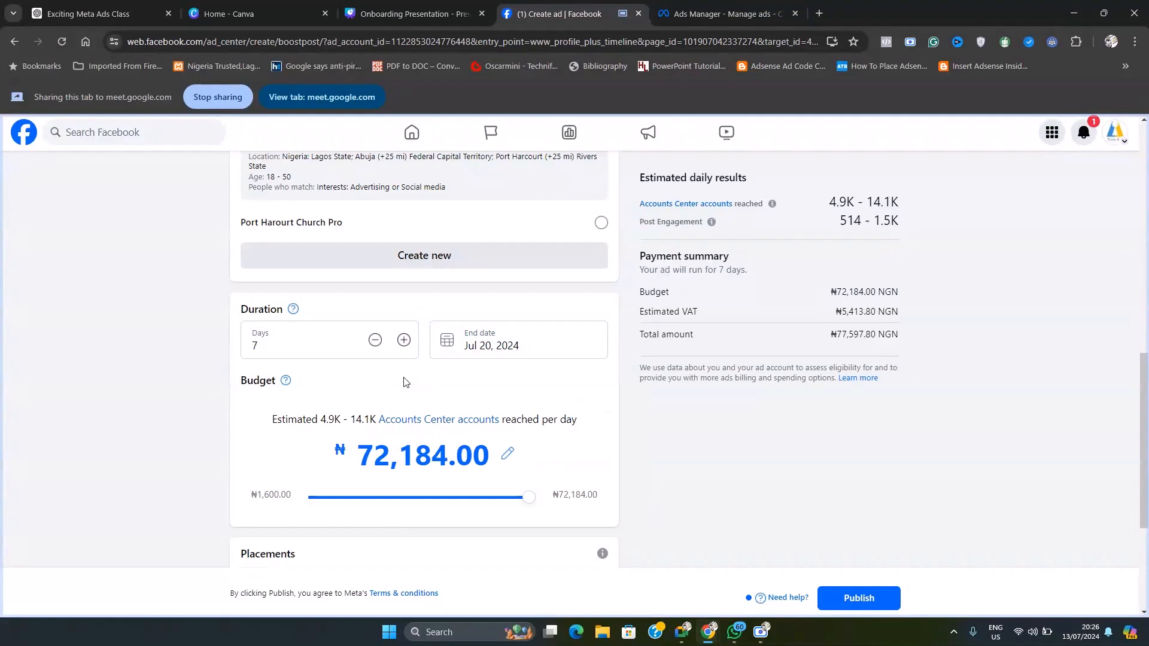
pyautogui.click(233, 358)
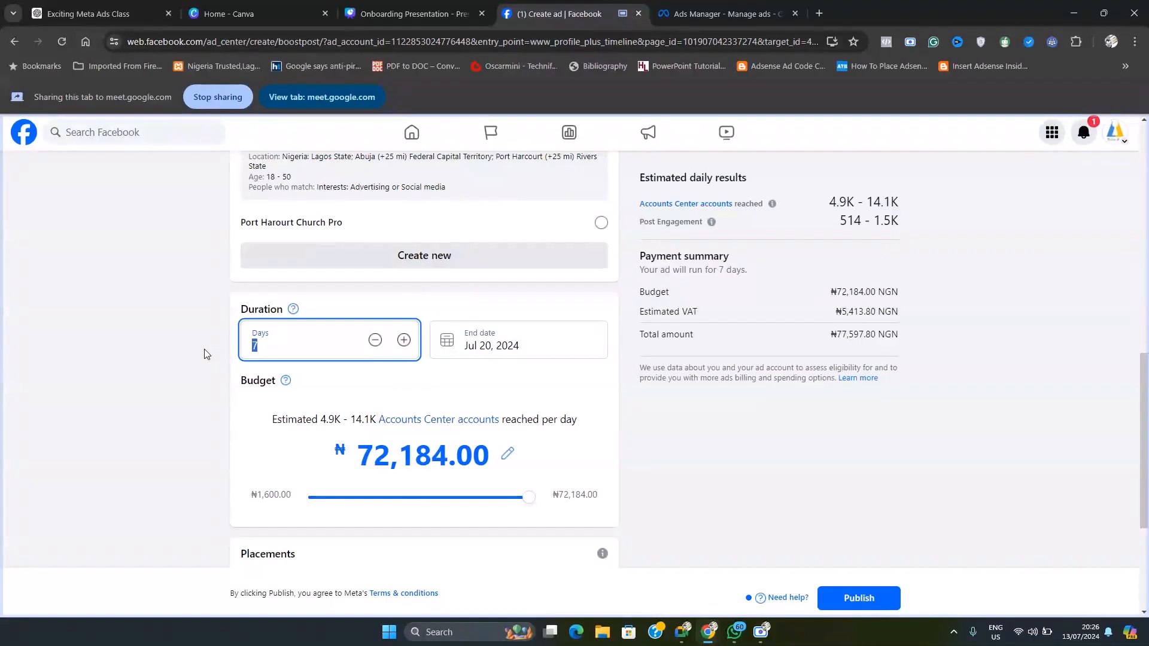
pyautogui.click(333, 380)
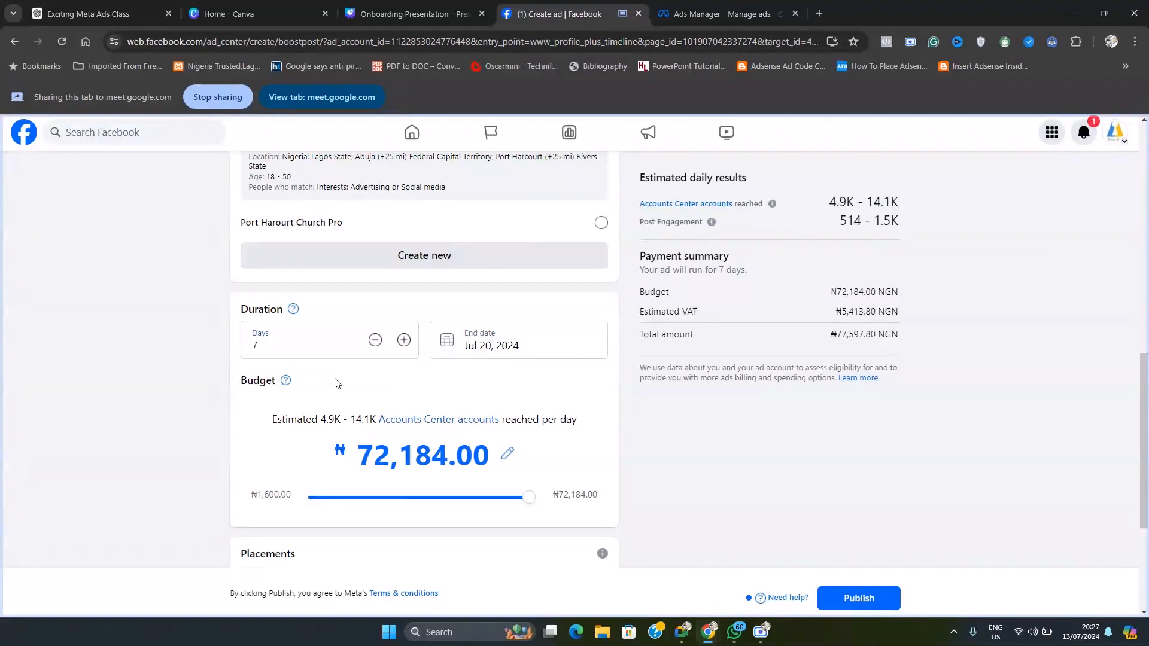
pyautogui.click(245, 357)
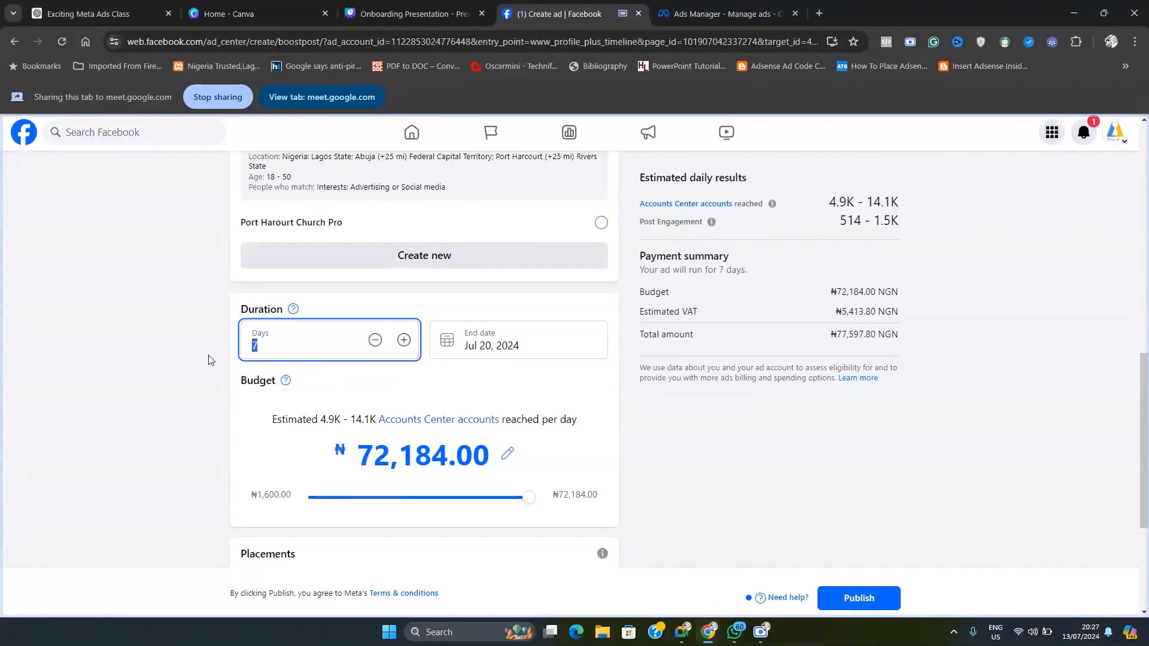
pyautogui.write('1')
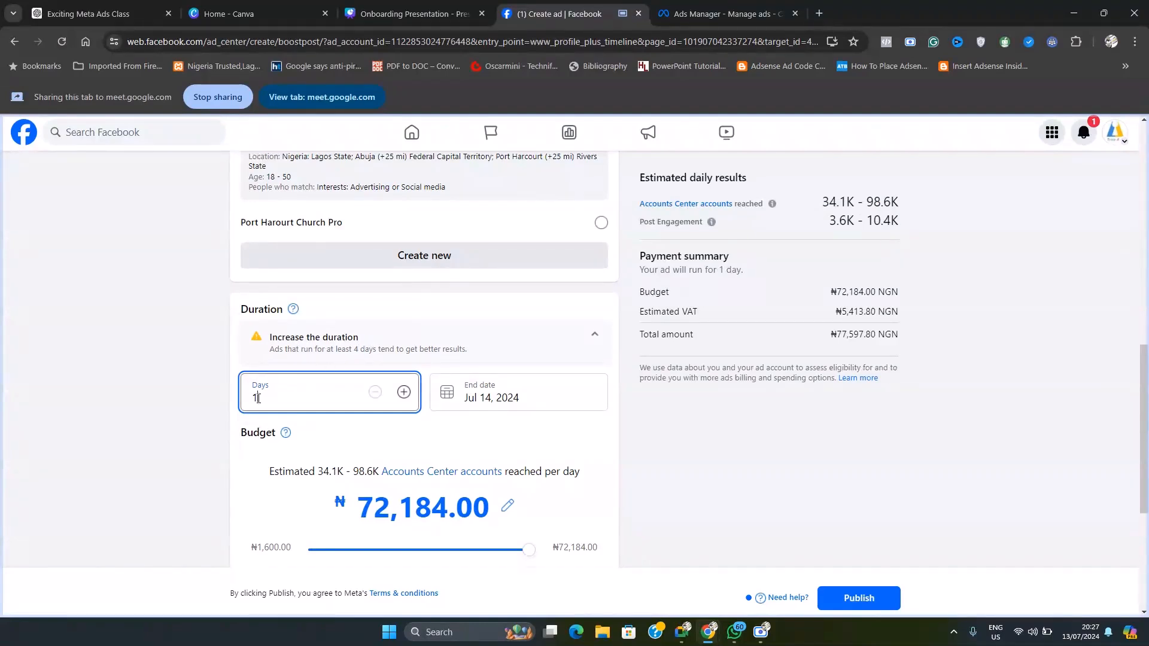
pyautogui.moveTo(258, 398); pyautogui.dragTo(219, 403)
# Step: Disable Advantage+ placements for the boost and exclude Instagram from the manual placements, keeping only Facebook
pyautogui.scroll(-2, 363, 408)
pyautogui.scroll(-2, 408, 455)
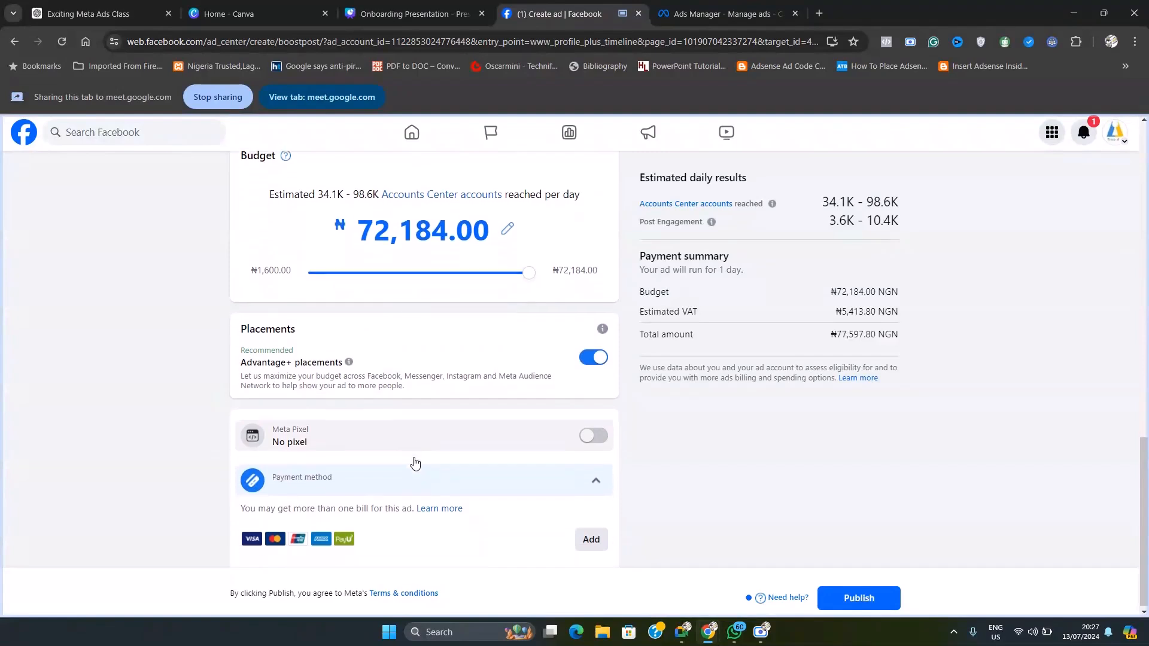
pyautogui.scroll(2, 415, 463)
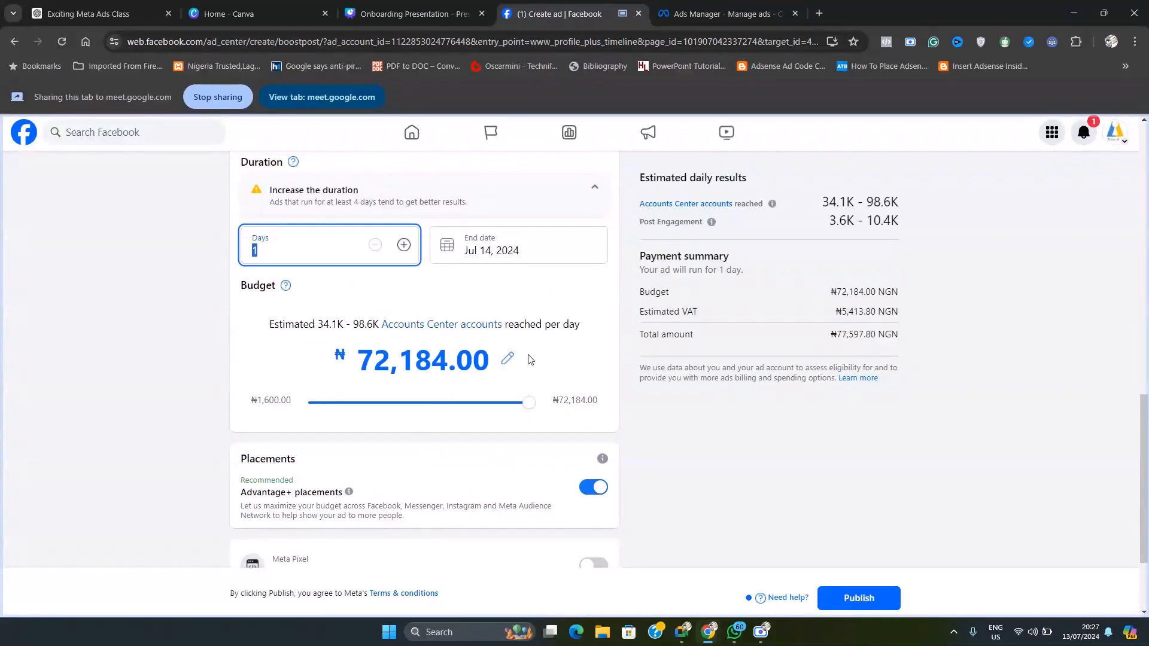
pyautogui.scroll(3, 550, 383)
pyautogui.scroll(1, 551, 384)
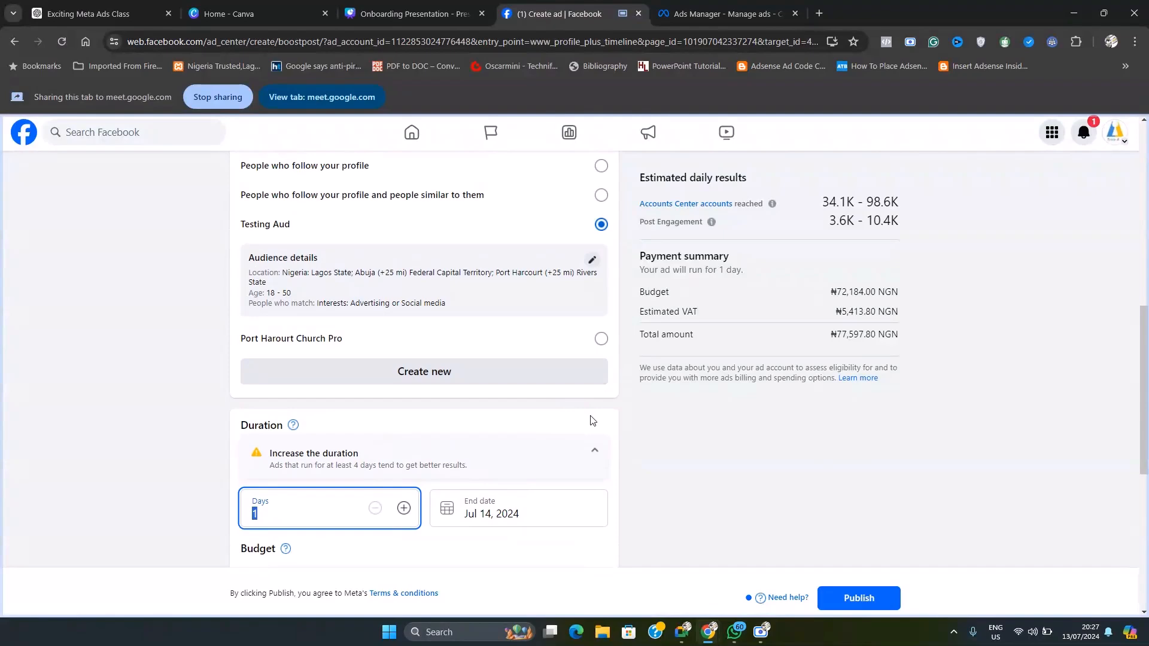
pyautogui.scroll(-6, 584, 420)
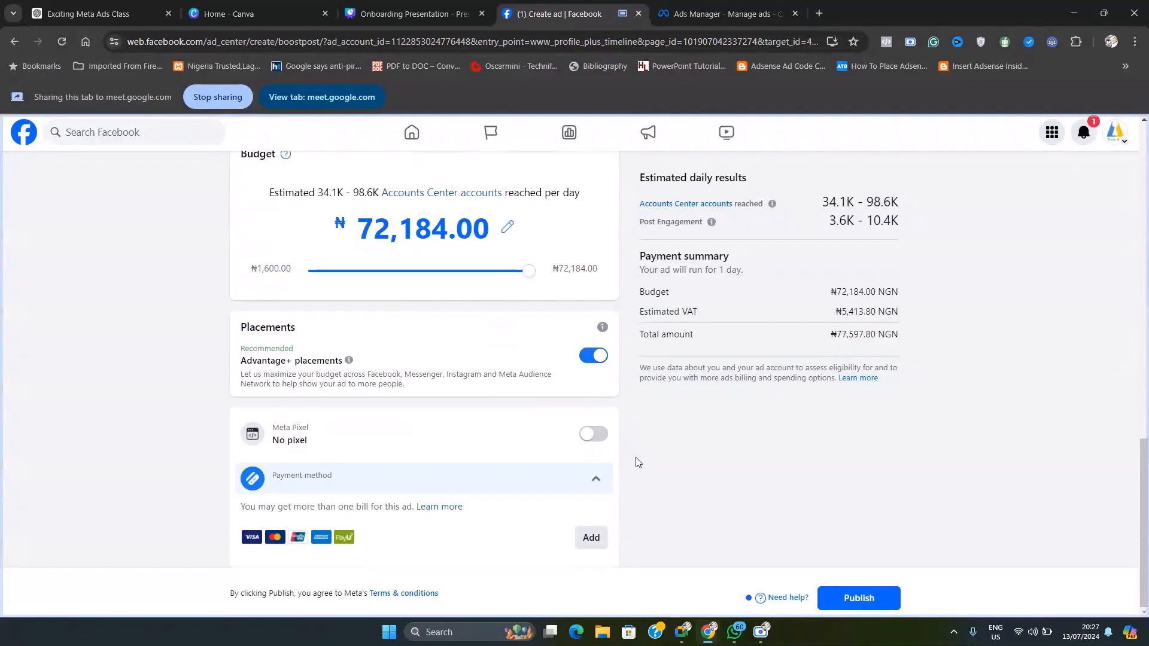
pyautogui.click(333, 386)
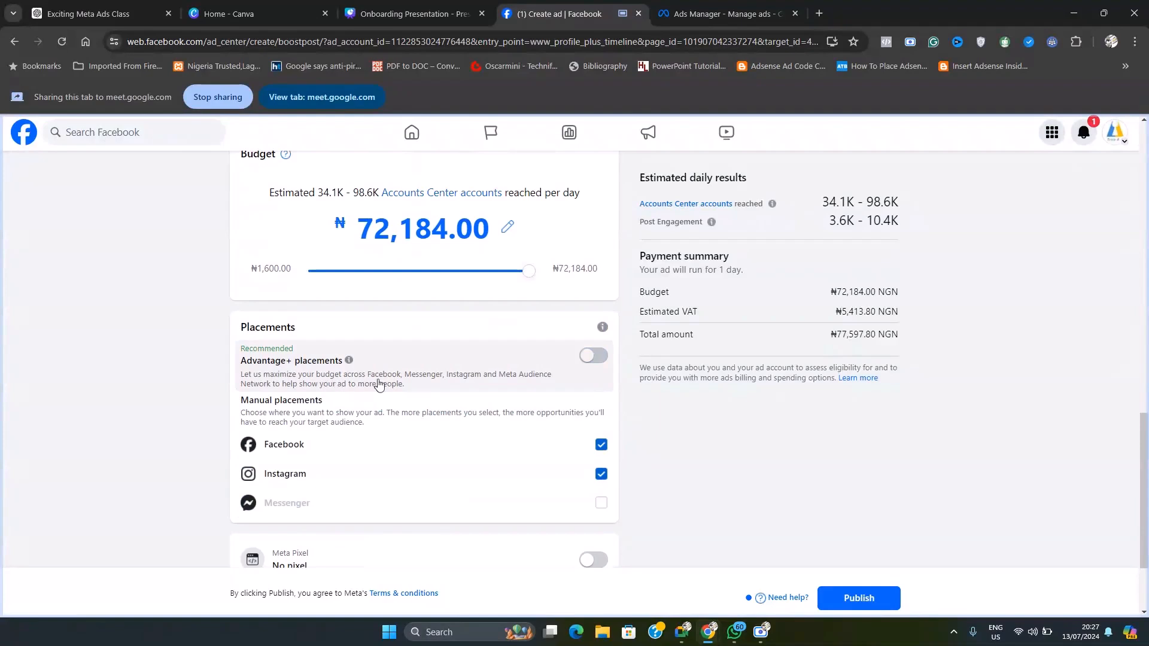
pyautogui.scroll(-2, 379, 385)
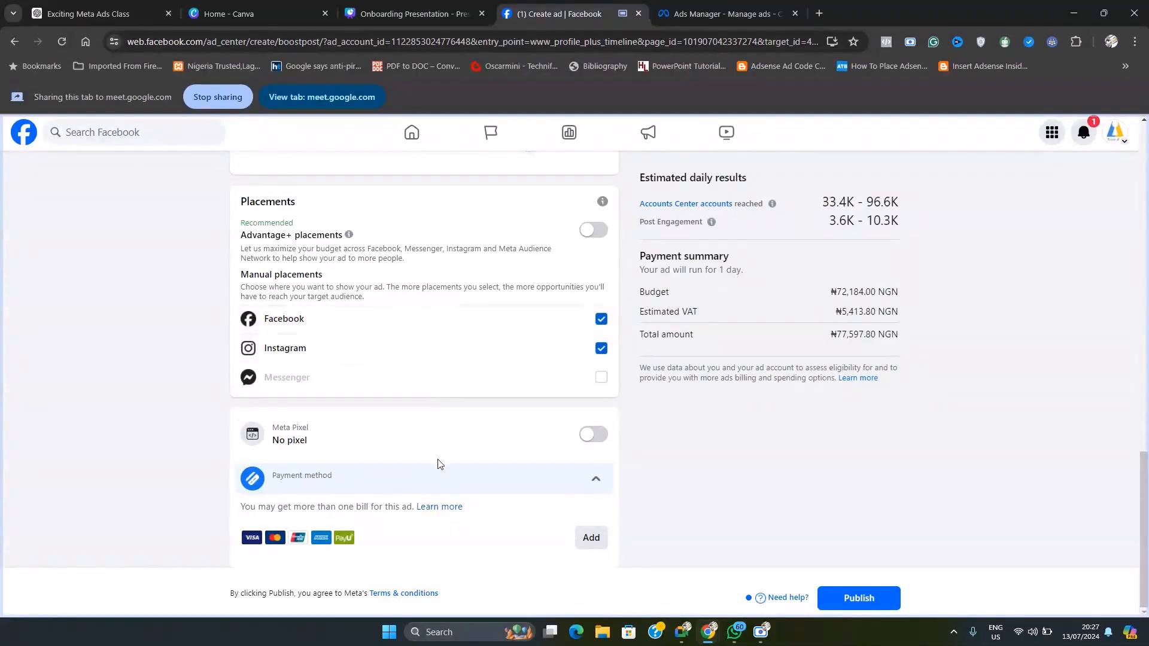
pyautogui.scroll(1, 440, 464)
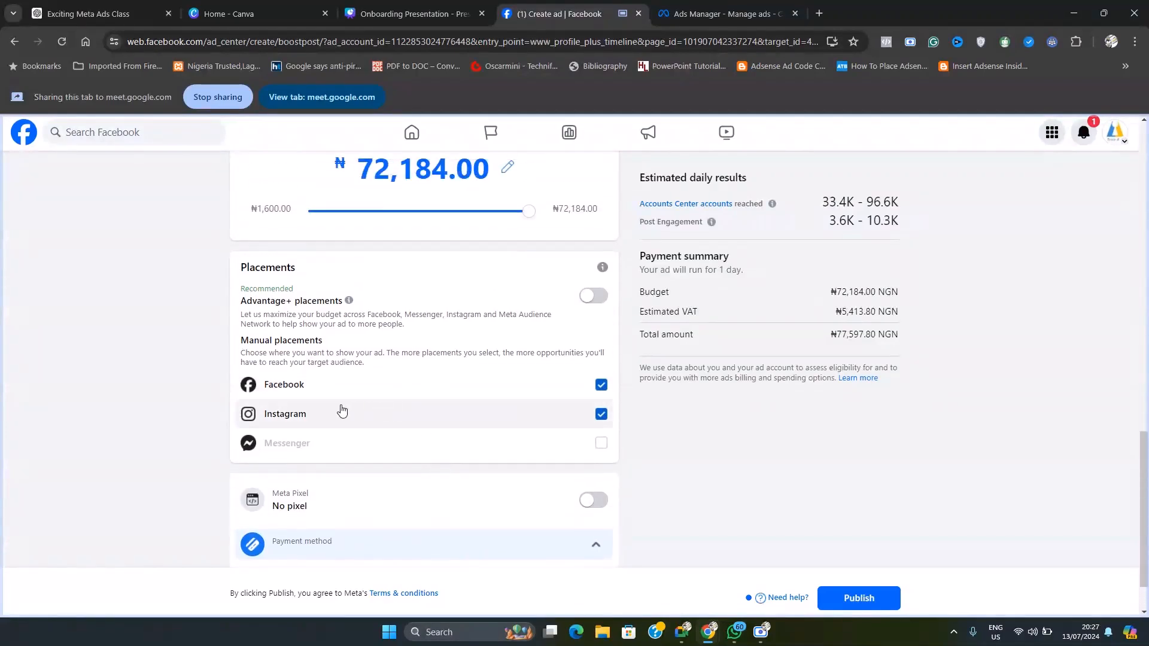
pyautogui.click(602, 415)
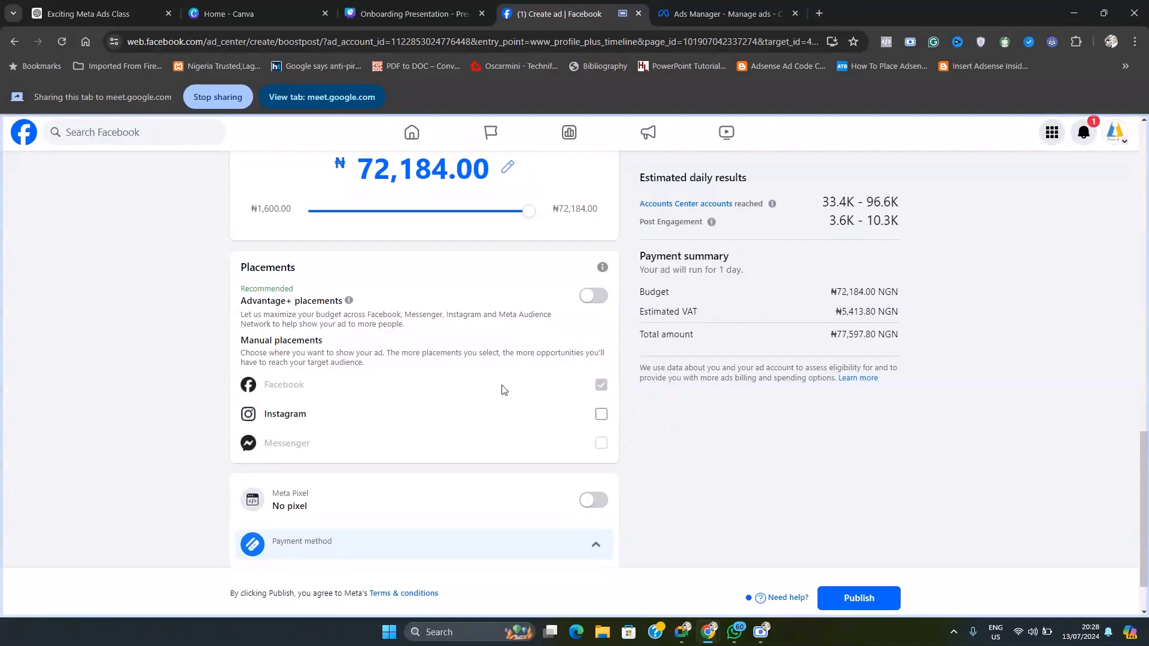
# Step: Change the Google Meet presentation to share the Ads Manager page, and switch to Ads Manager in the browser
pyautogui.click(694, 15)
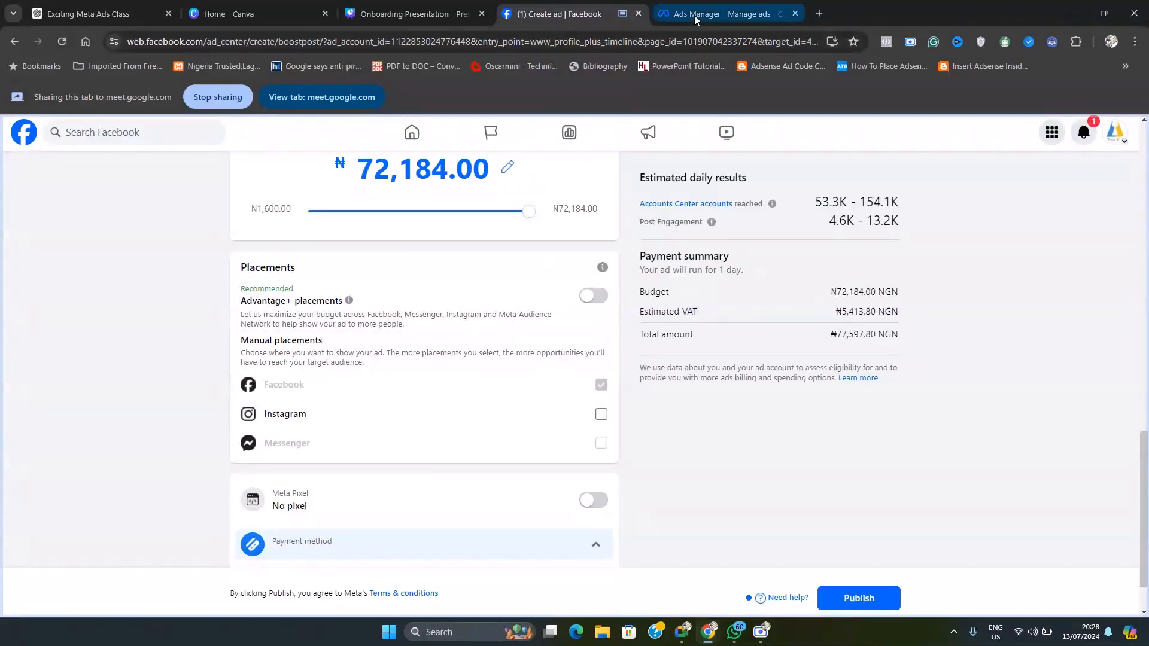
pyautogui.click(560, 13)
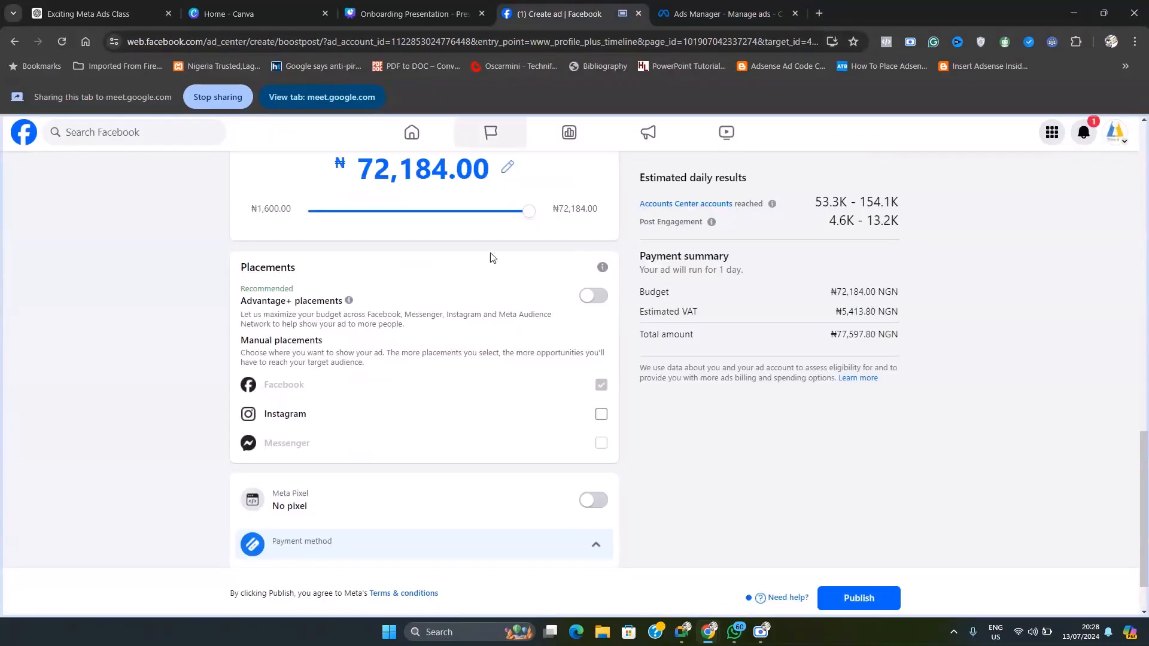
pyautogui.click(682, 632)
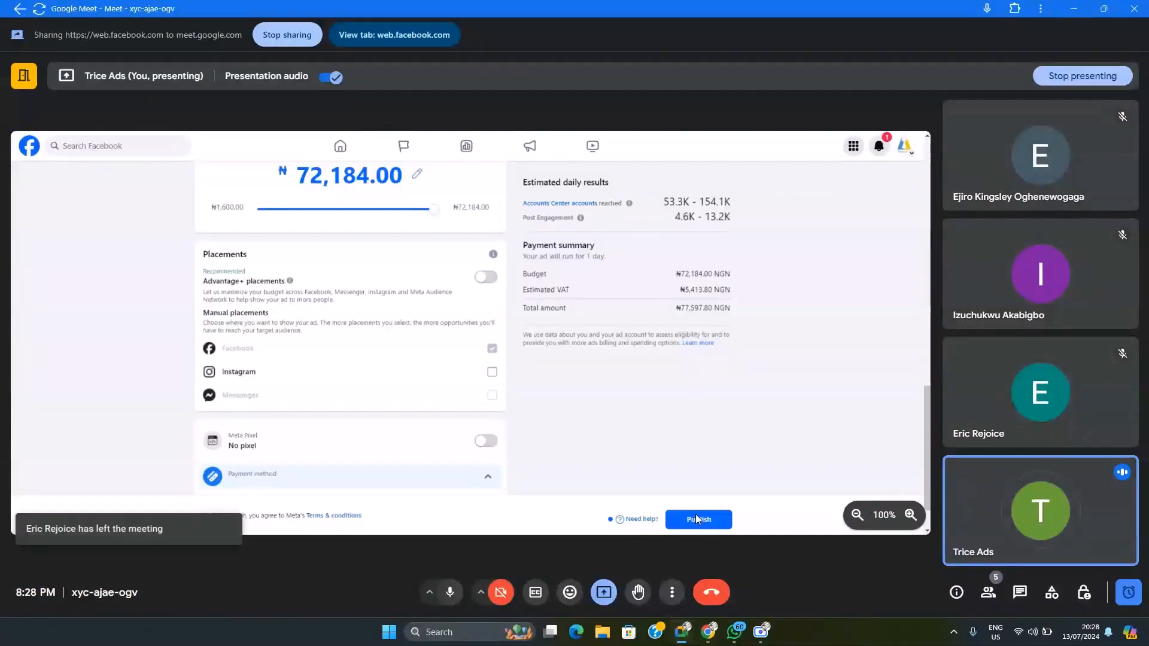
pyautogui.click(604, 592)
pyautogui.click(677, 527)
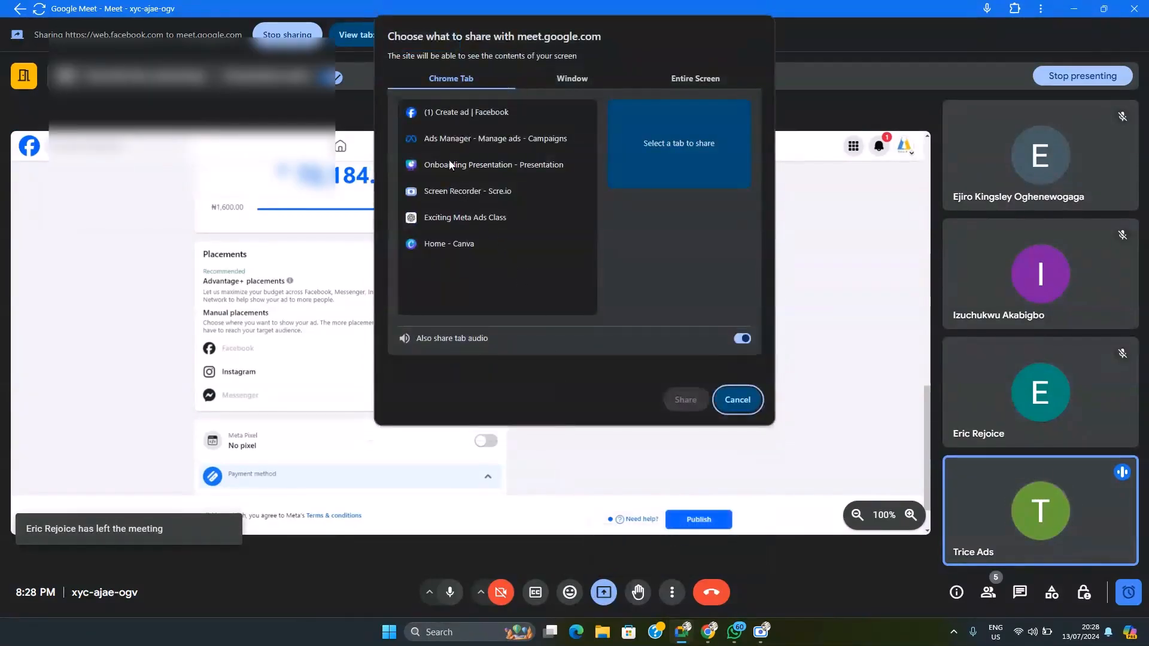
pyautogui.click(450, 139)
pyautogui.click(692, 406)
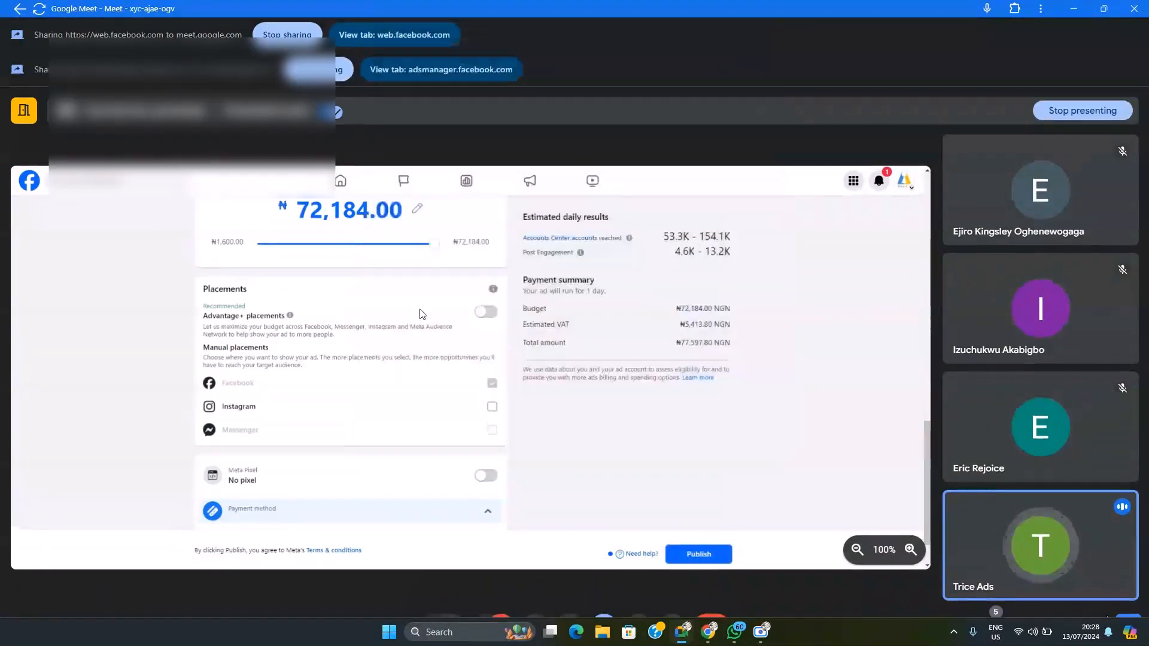
pyautogui.moveTo(706, 635)
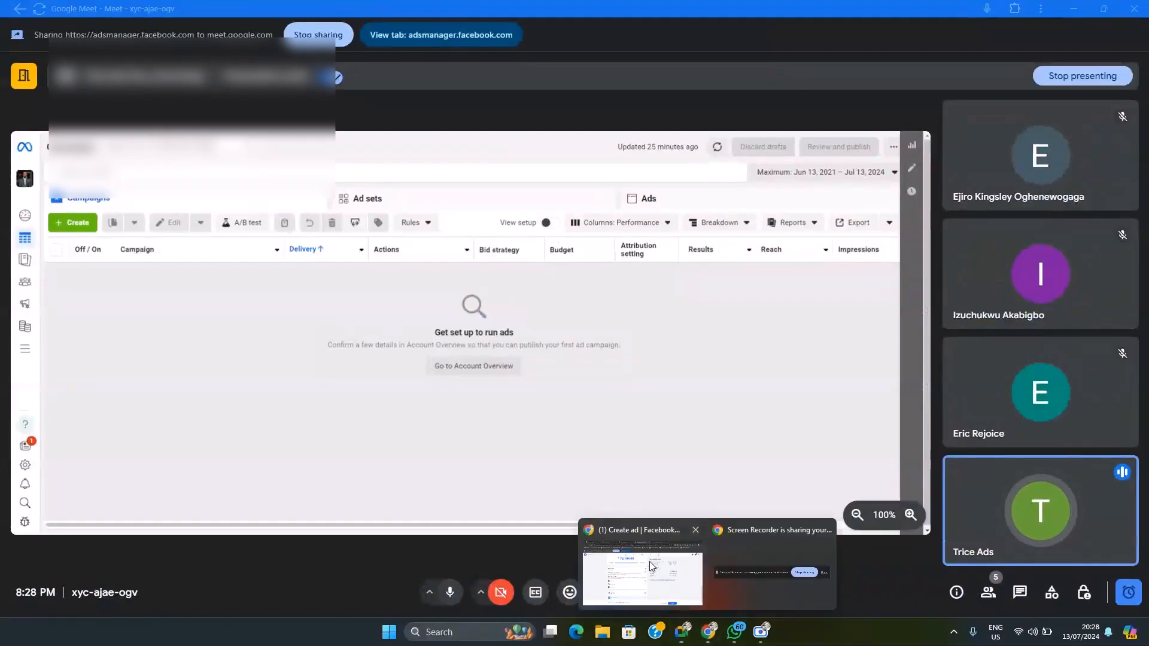
pyautogui.click(701, 530)
pyautogui.click(697, 14)
# Step: Create a manual engagement campaign with the Engagement objective and open its ad set for editing
pyautogui.click(78, 227)
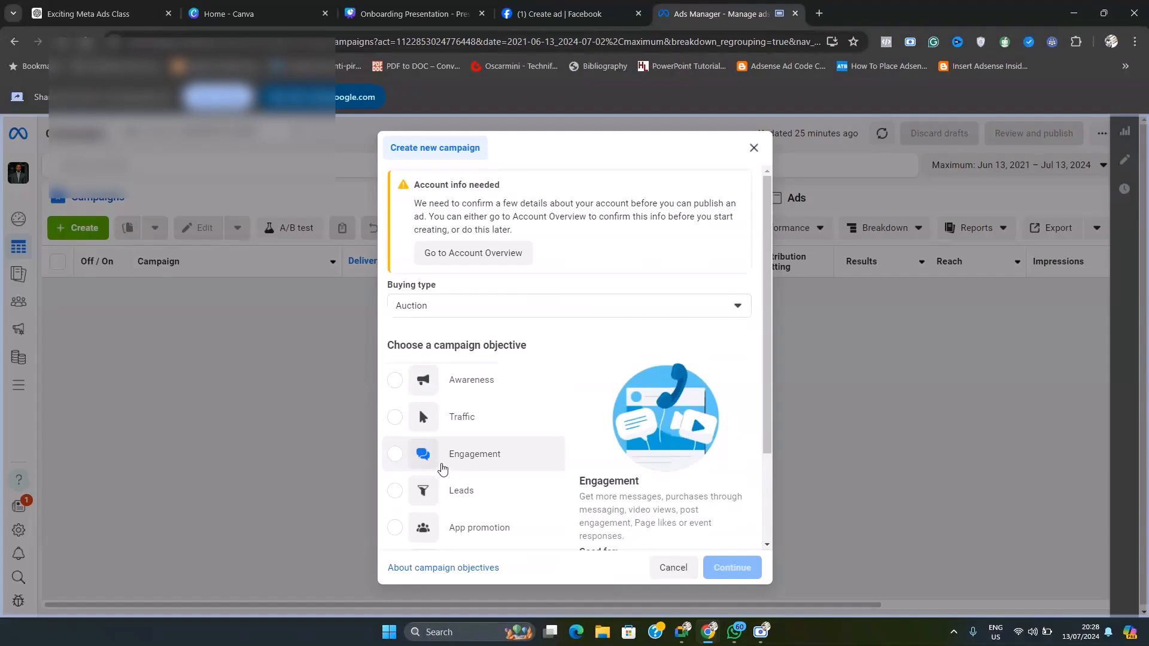
pyautogui.click(440, 466)
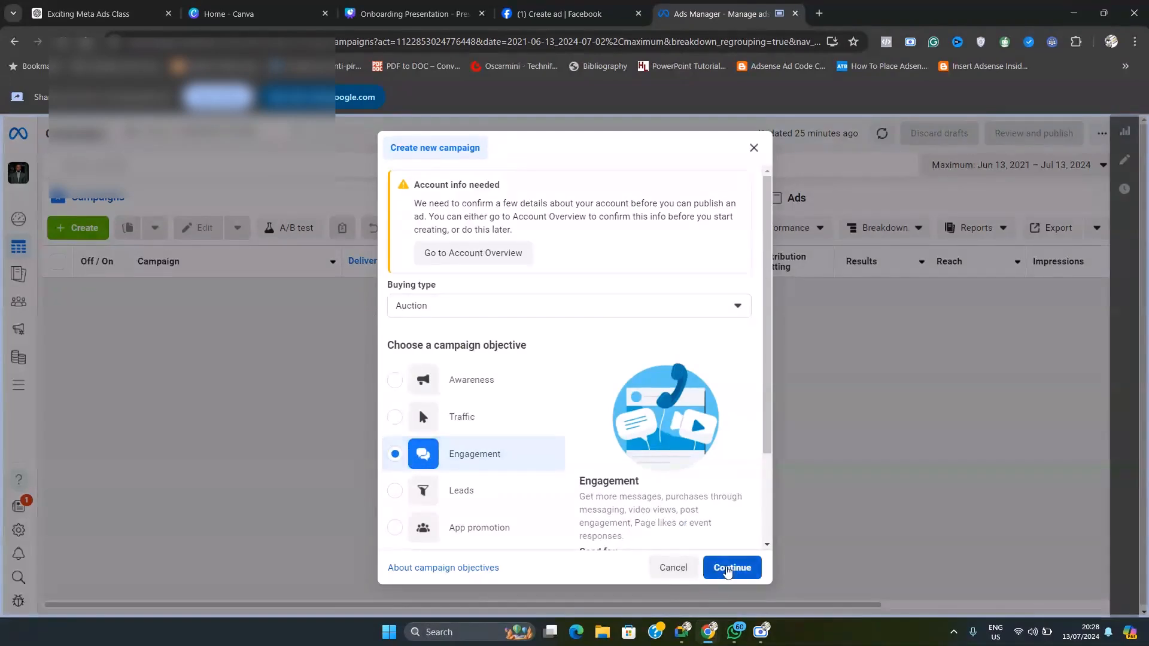
pyautogui.click(732, 568)
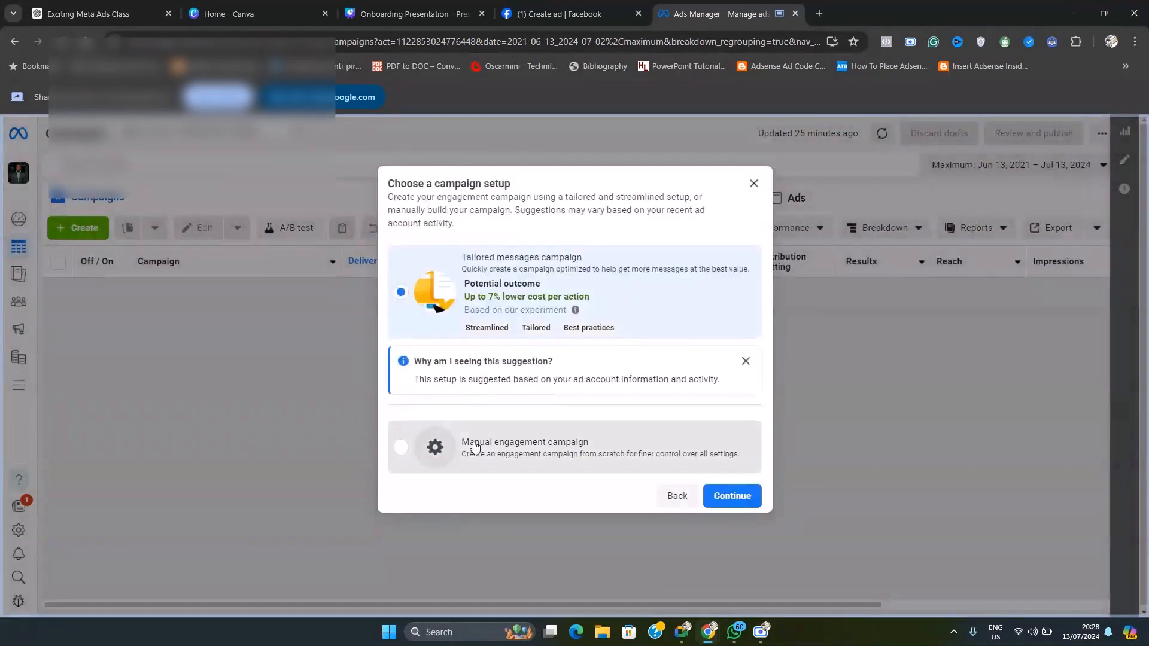
pyautogui.click(475, 444)
pyautogui.click(736, 506)
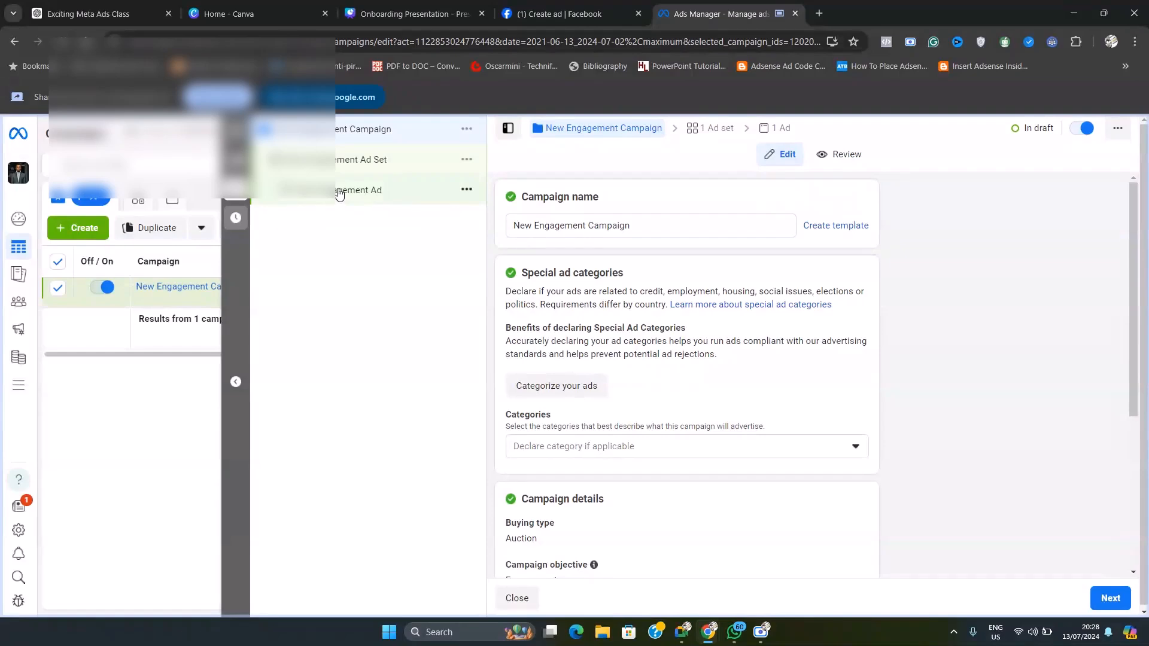
pyautogui.click(343, 167)
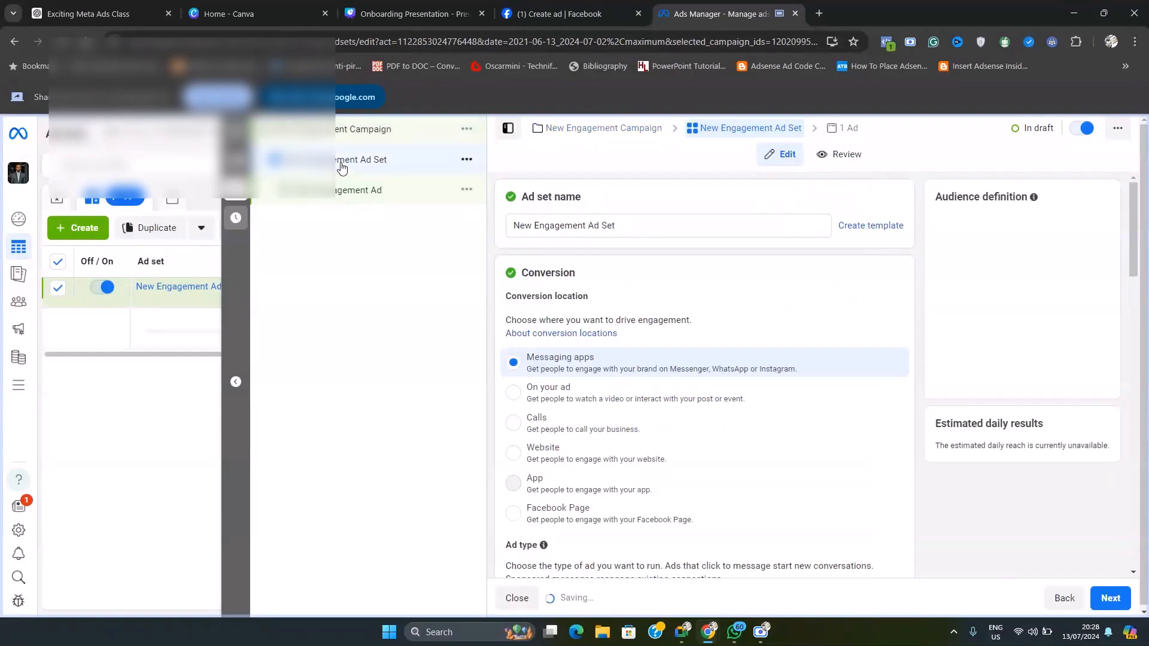
# Step: Expand the placement options of the engagement ad set and choose manual placements instead of Advantage+ placements
pyautogui.scroll(-10, 601, 433)
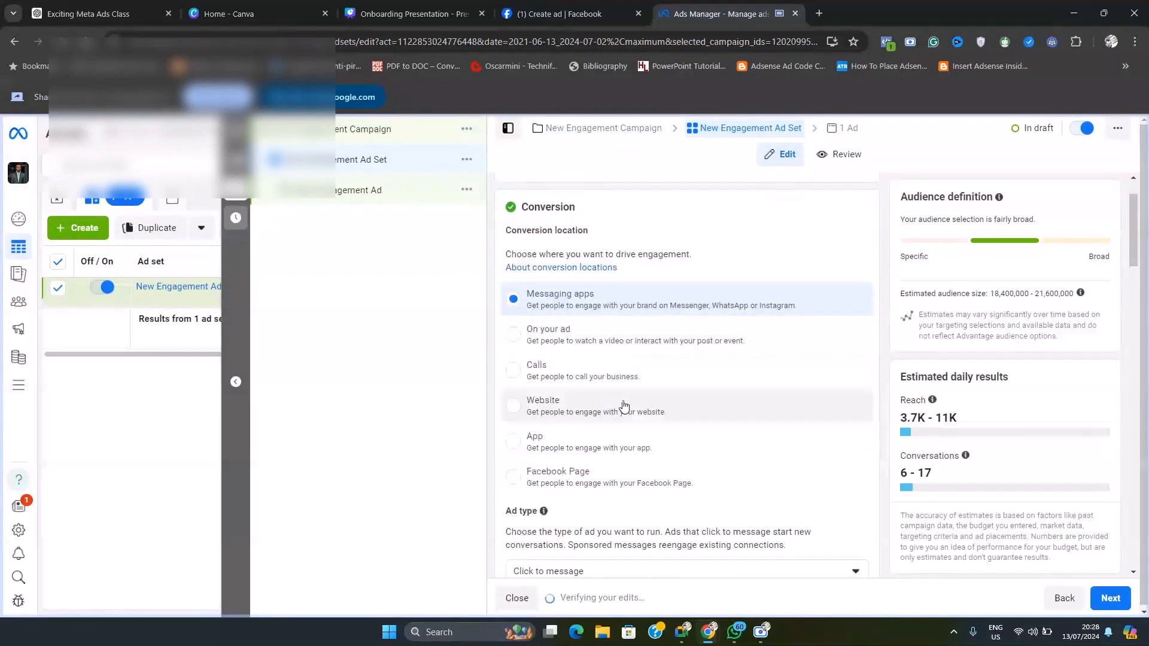
pyautogui.scroll(-15, 600, 422)
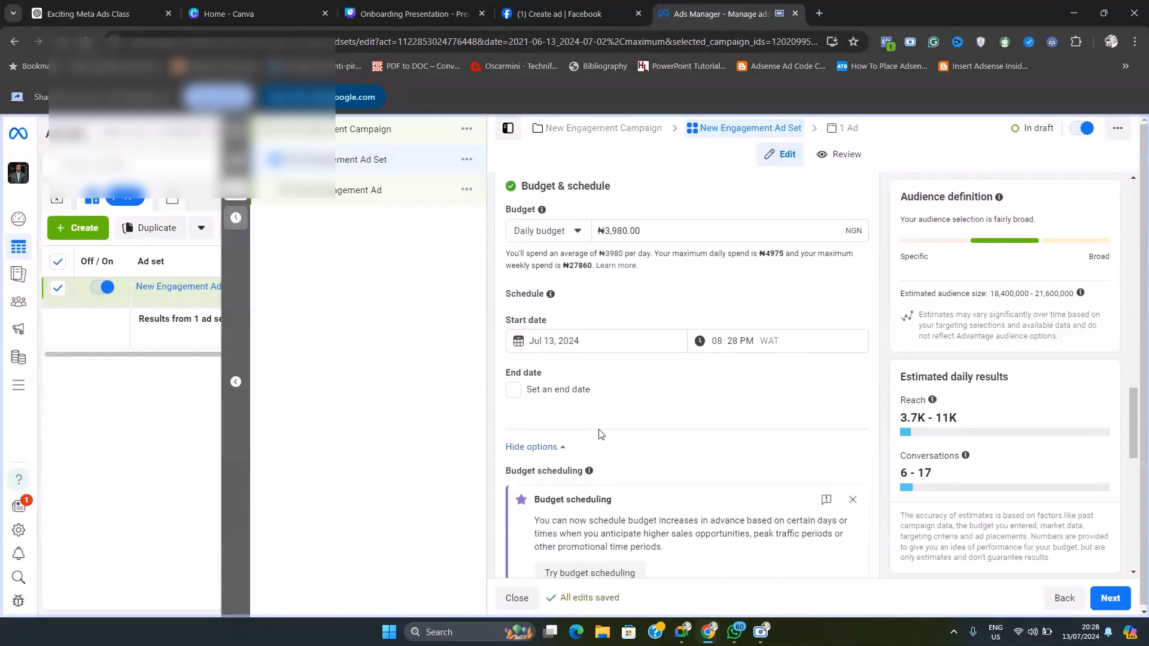
pyautogui.scroll(-2, 619, 417)
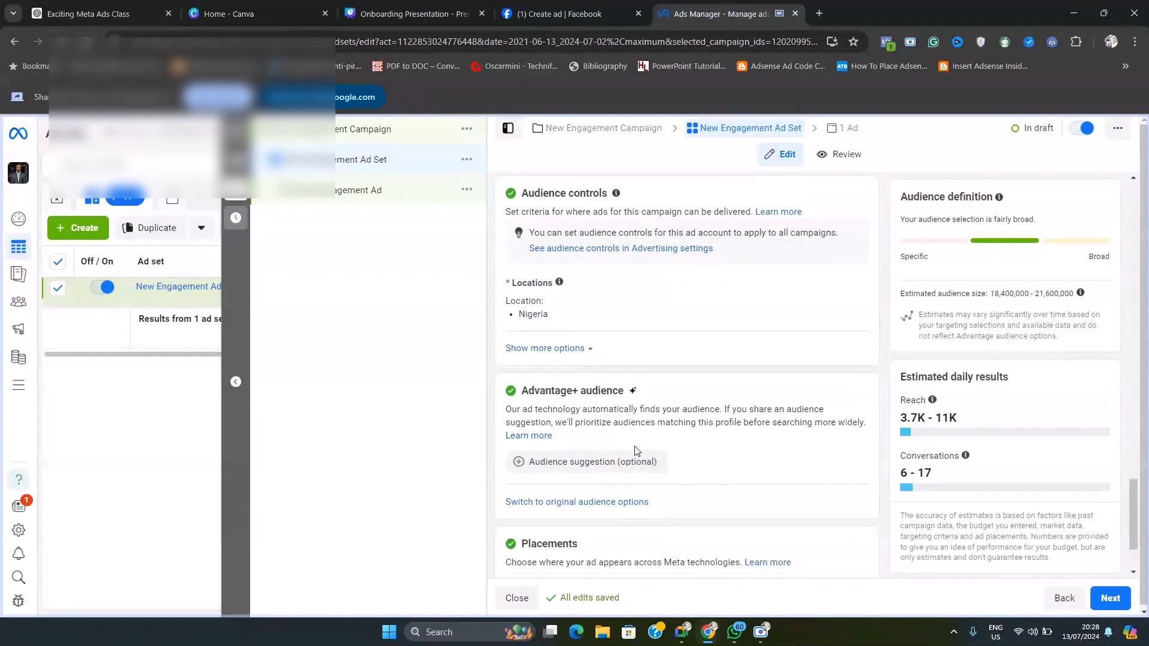
pyautogui.scroll(-1, 605, 460)
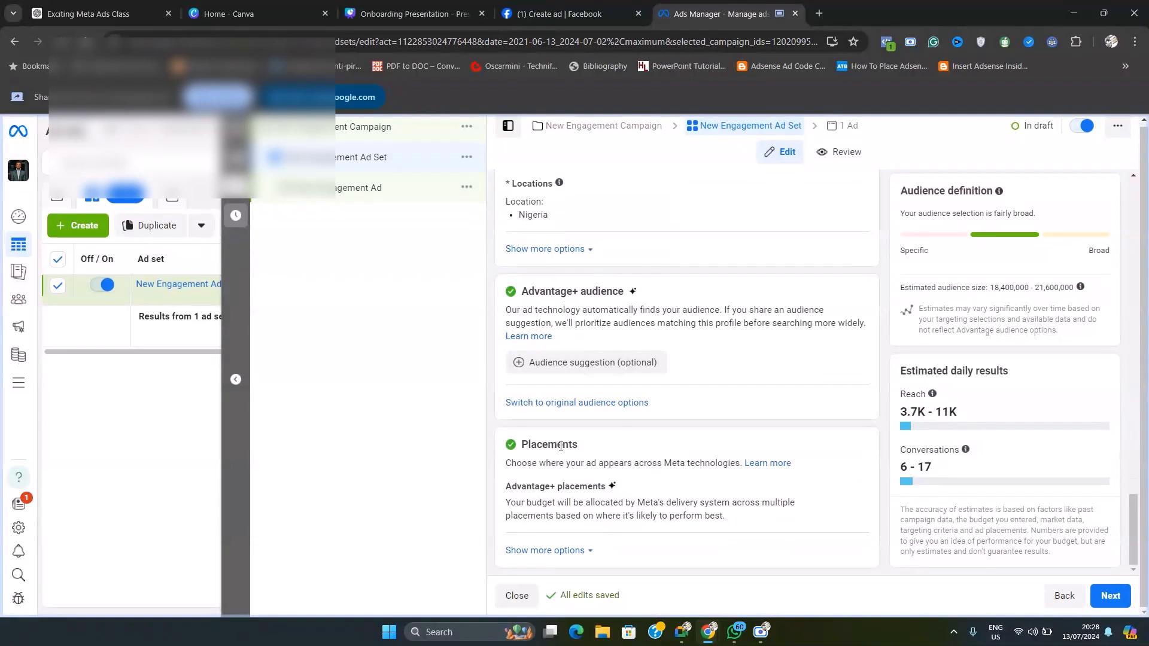
pyautogui.click(849, 491)
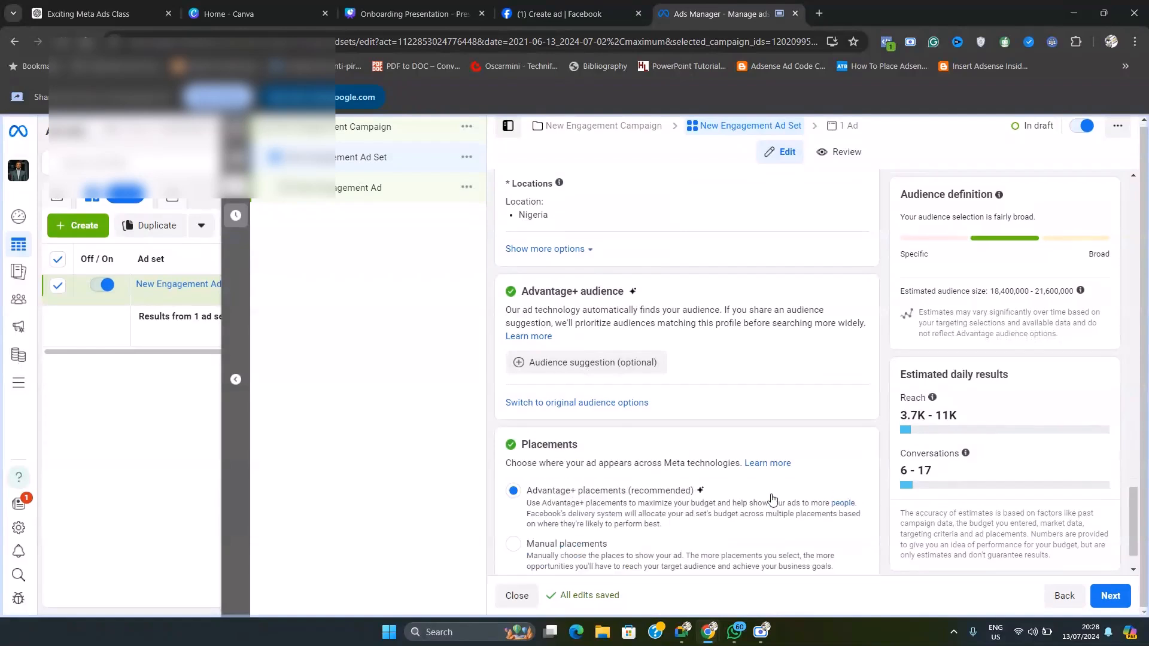
pyautogui.scroll(-1, 772, 498)
pyautogui.click(514, 492)
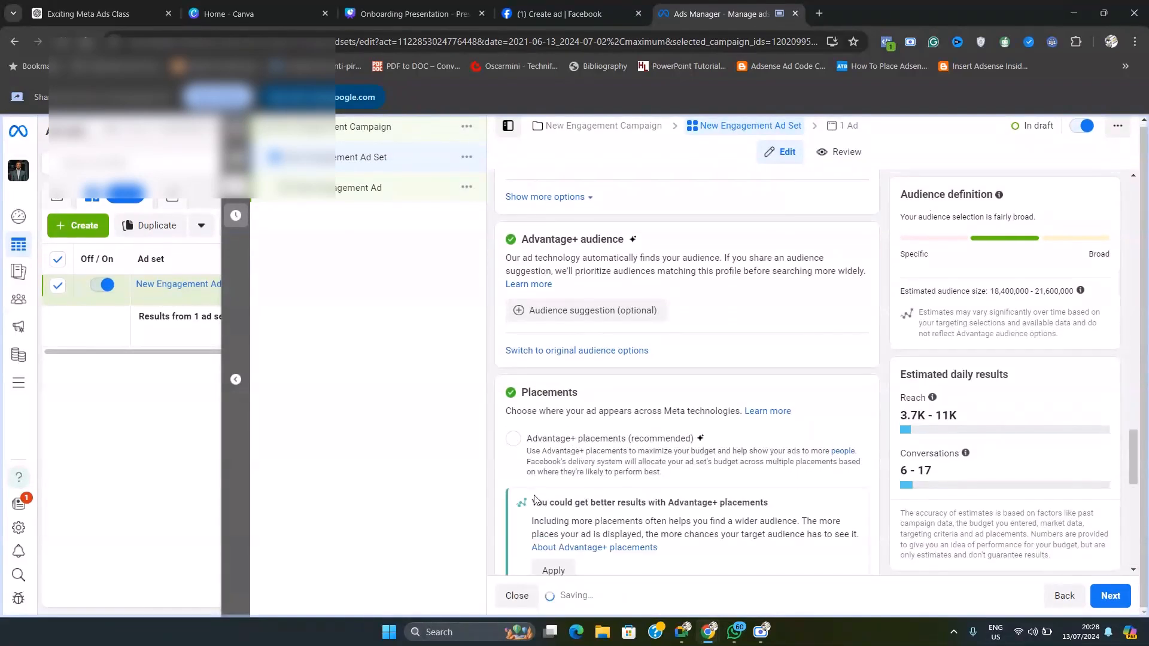
# Step: Exclude Audience network, Messenger and Instagram from the ad set's platforms, keeping only Facebook
pyautogui.scroll(-6, 707, 479)
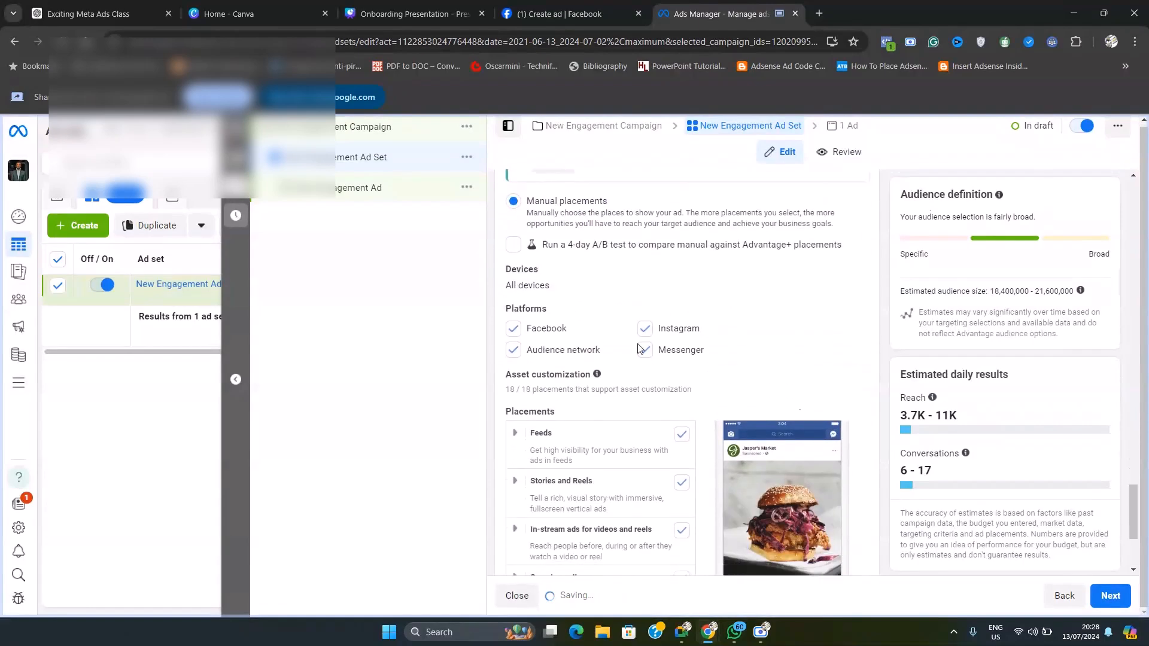
pyautogui.scroll(-1, 638, 349)
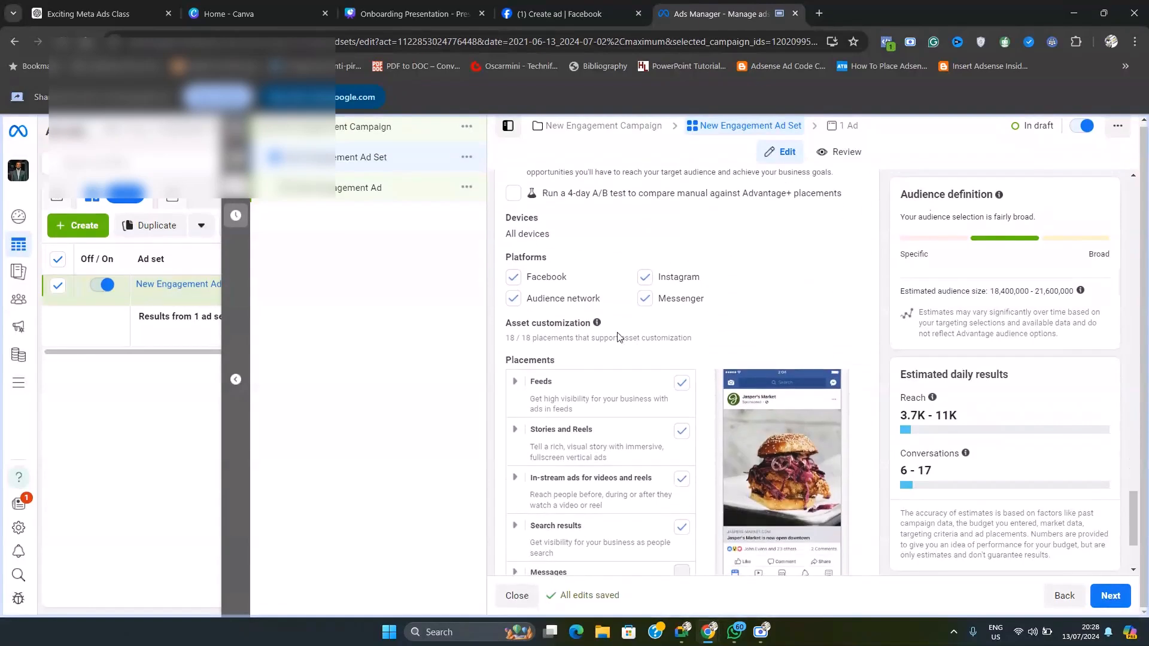
pyautogui.click(511, 299)
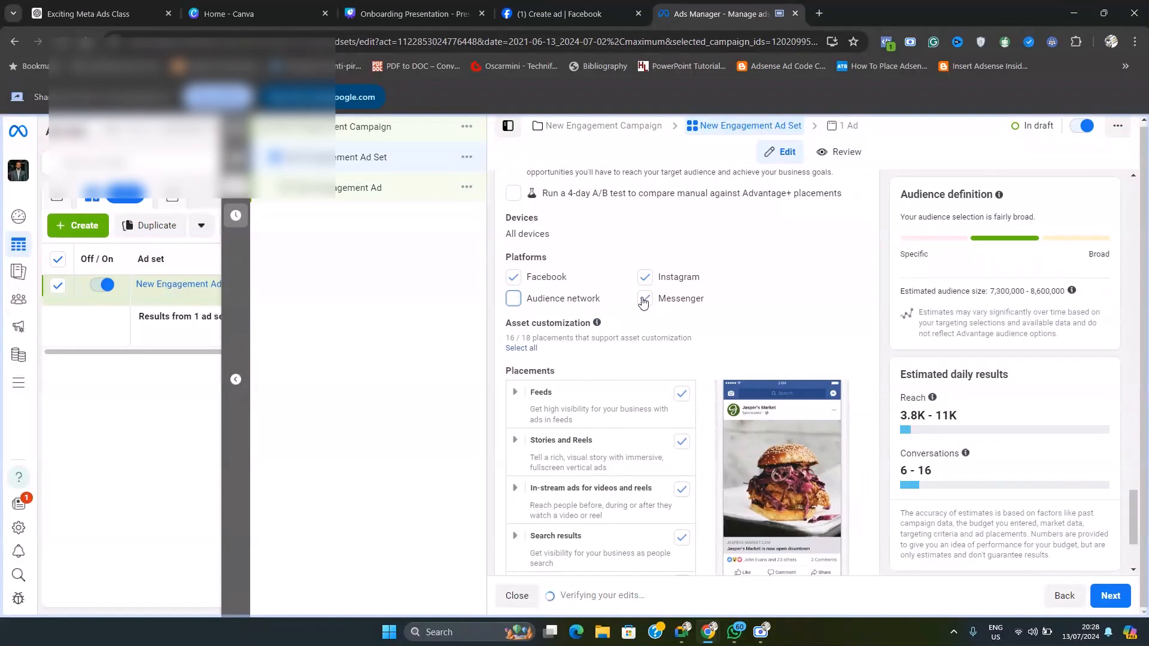
pyautogui.click(644, 276)
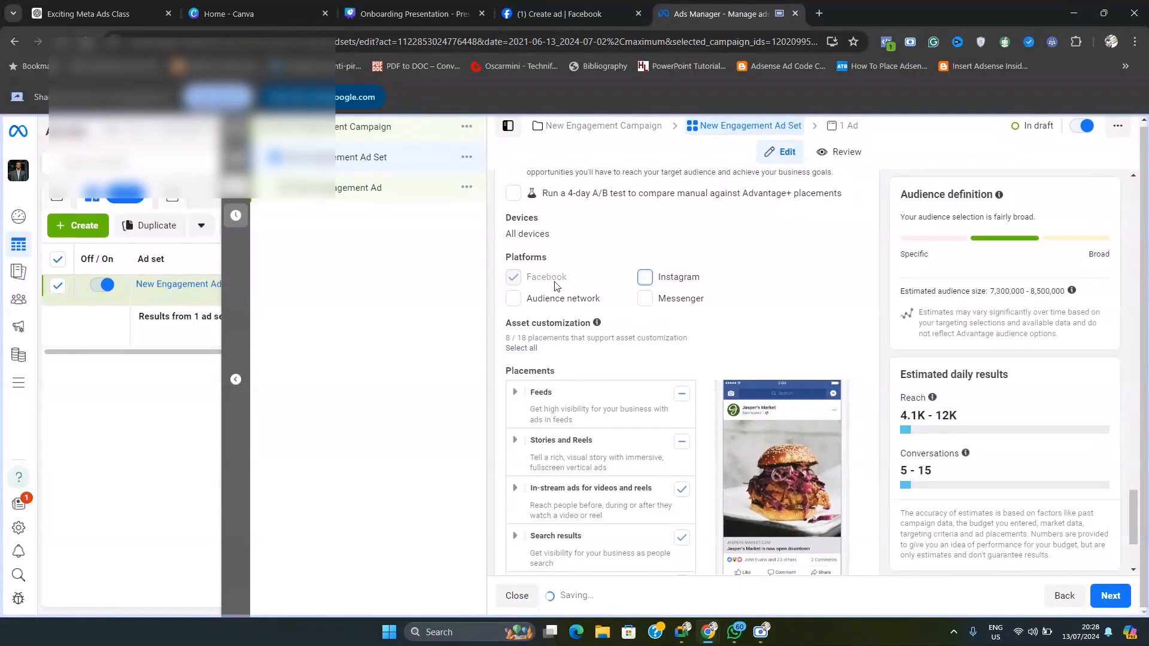
# Step: Exclude the Search results placement from the ad set and include all of its Stories and Reels placements
pyautogui.scroll(-2, 713, 365)
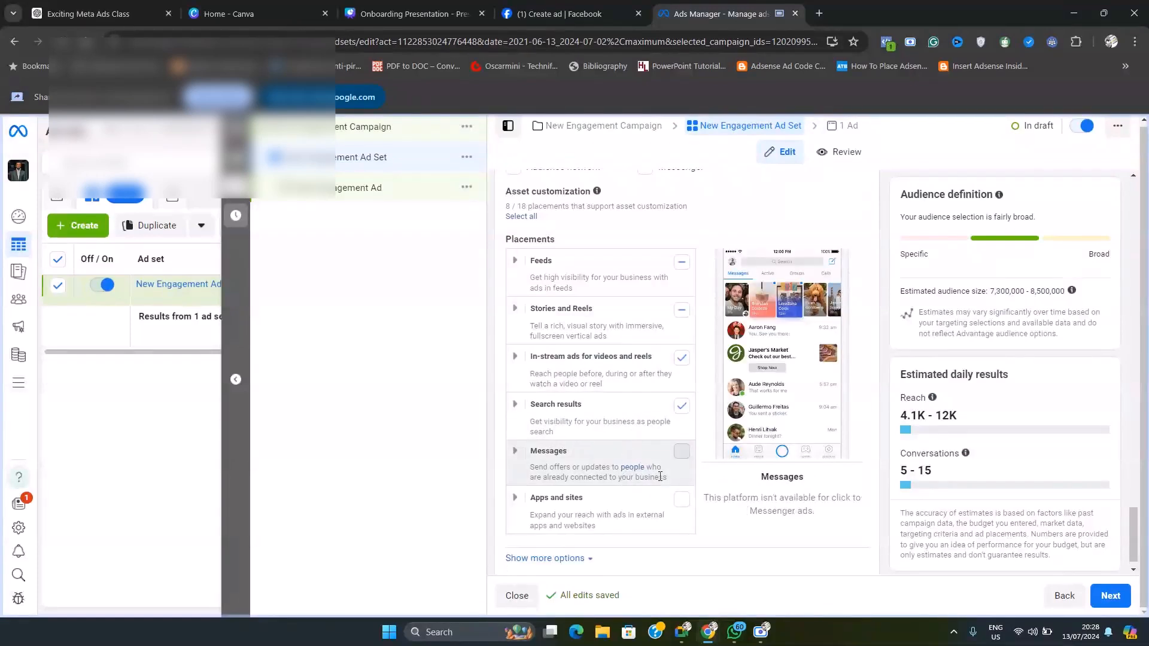
pyautogui.click(685, 412)
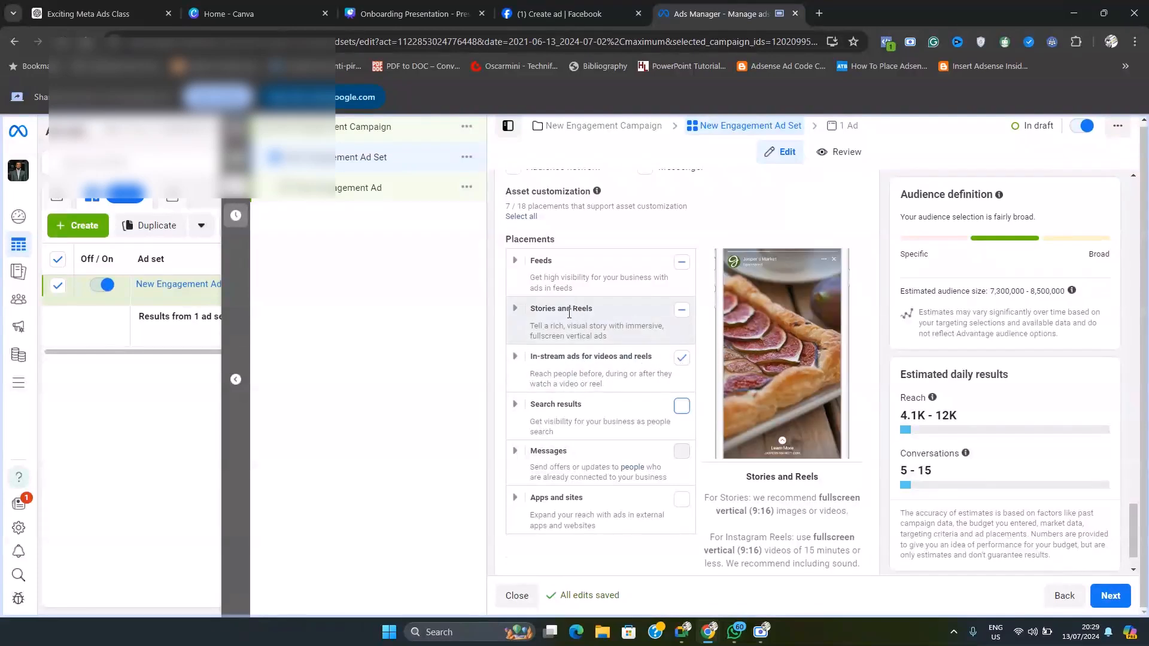
pyautogui.click(682, 310)
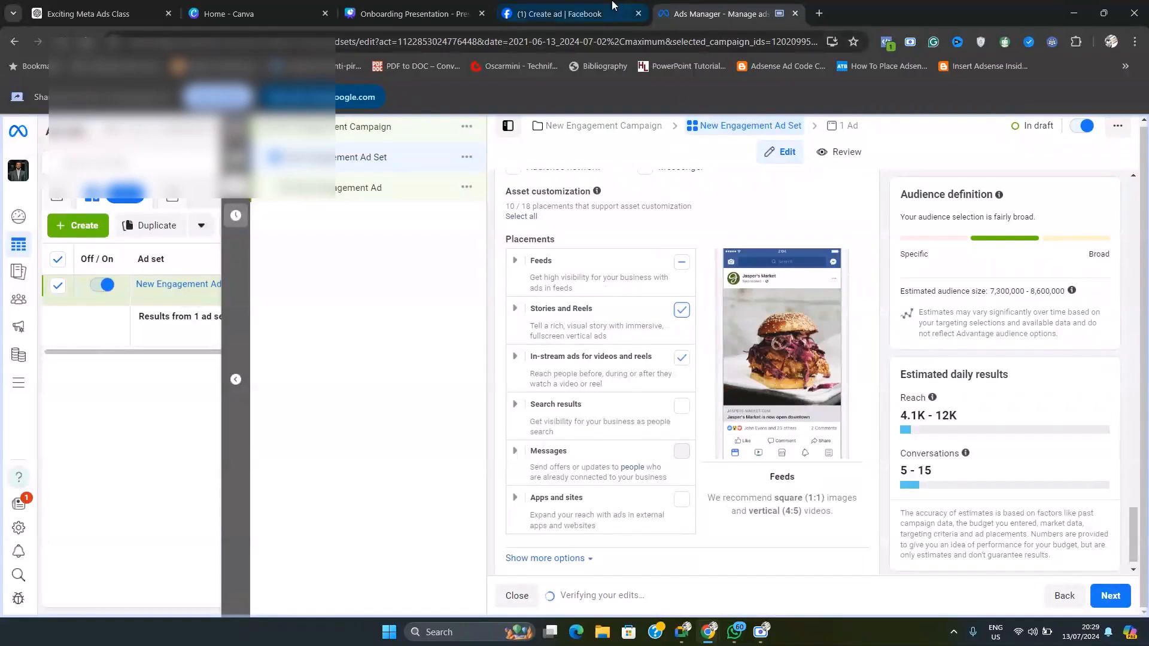
# Step: Change the Google Meet presentation to share the Facebook Create ad page, and switch to that page in the browser
pyautogui.click(575, 5)
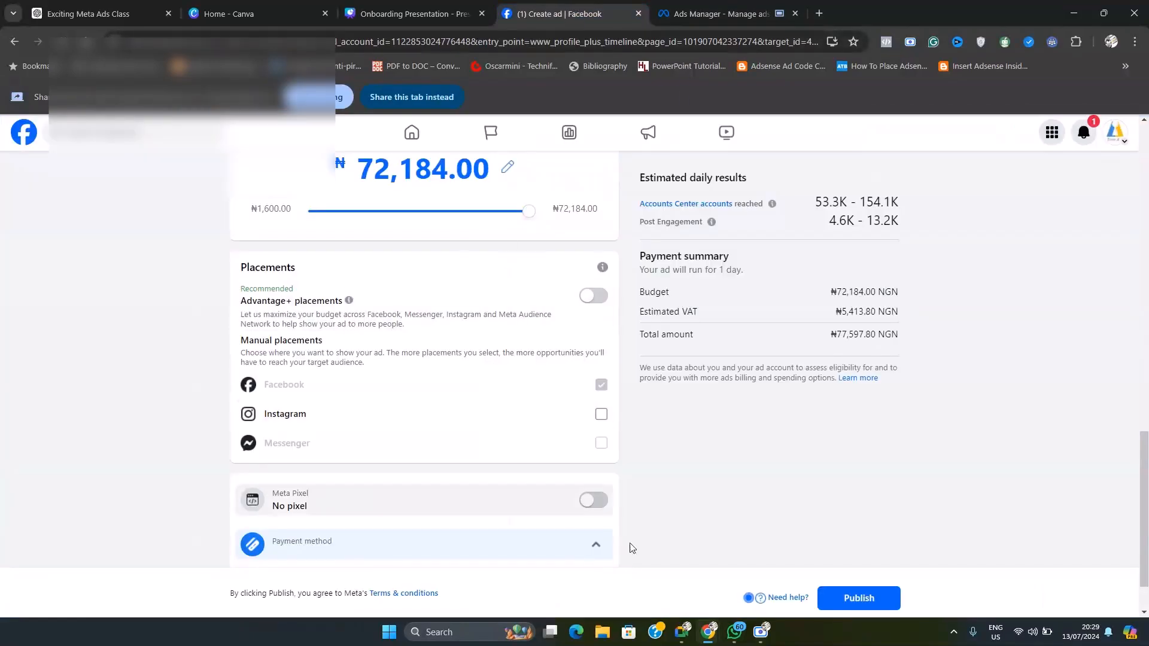
pyautogui.click(682, 631)
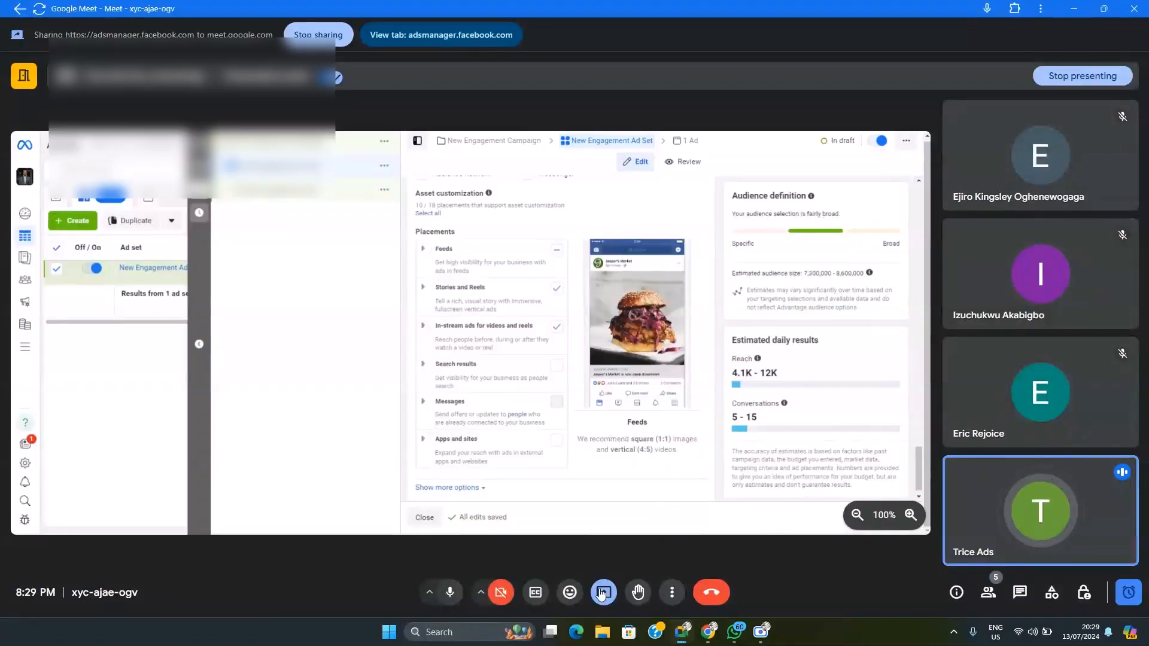
pyautogui.click(604, 592)
pyautogui.click(634, 527)
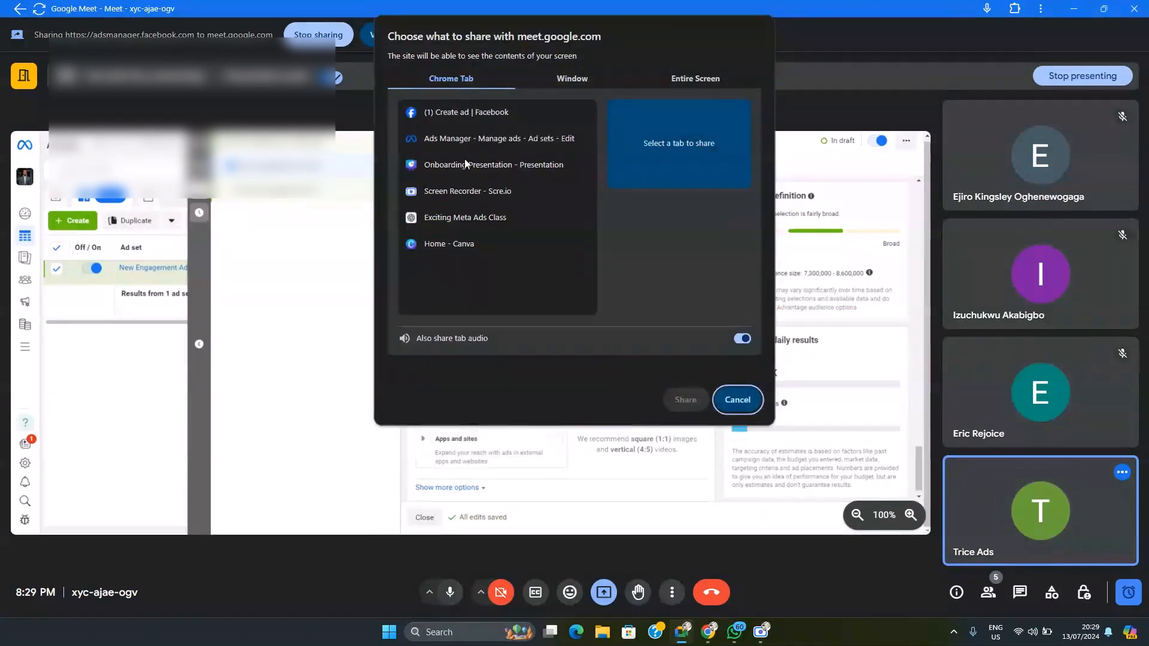
pyautogui.click(463, 140)
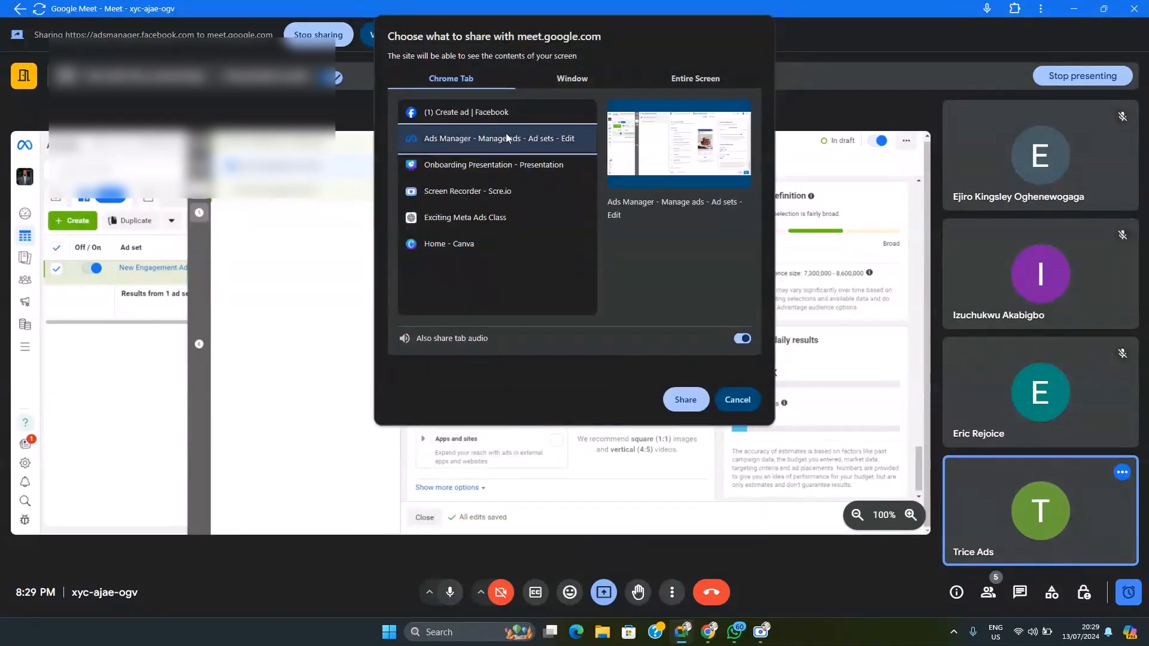
pyautogui.click(462, 113)
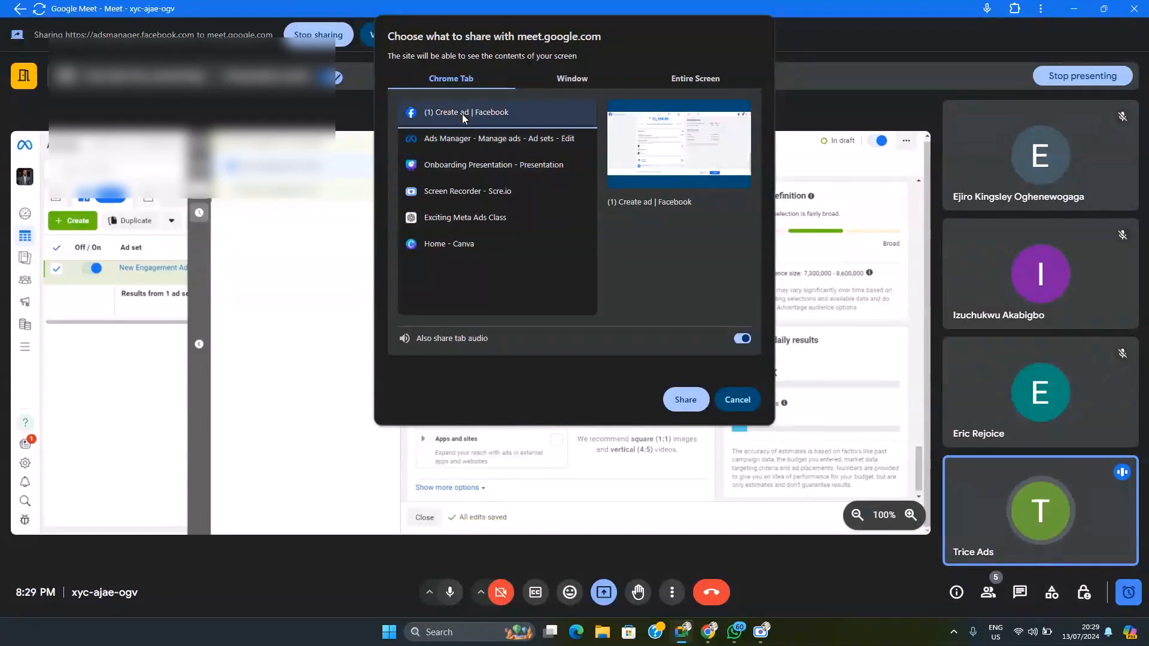
pyautogui.click(669, 401)
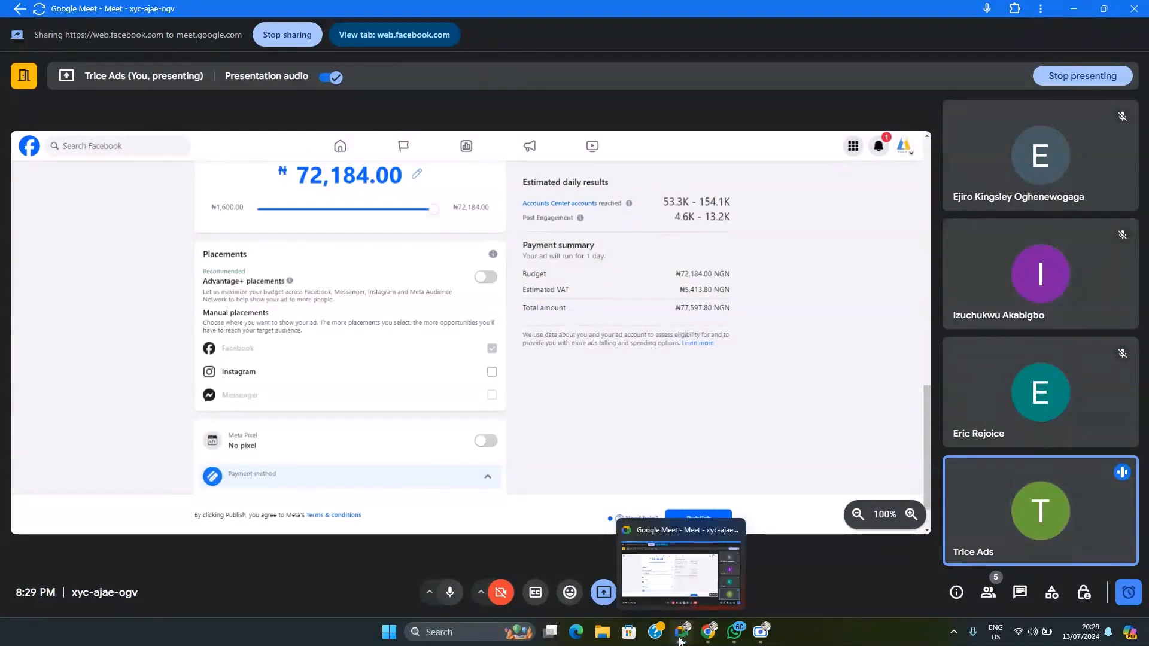
pyautogui.moveTo(712, 636)
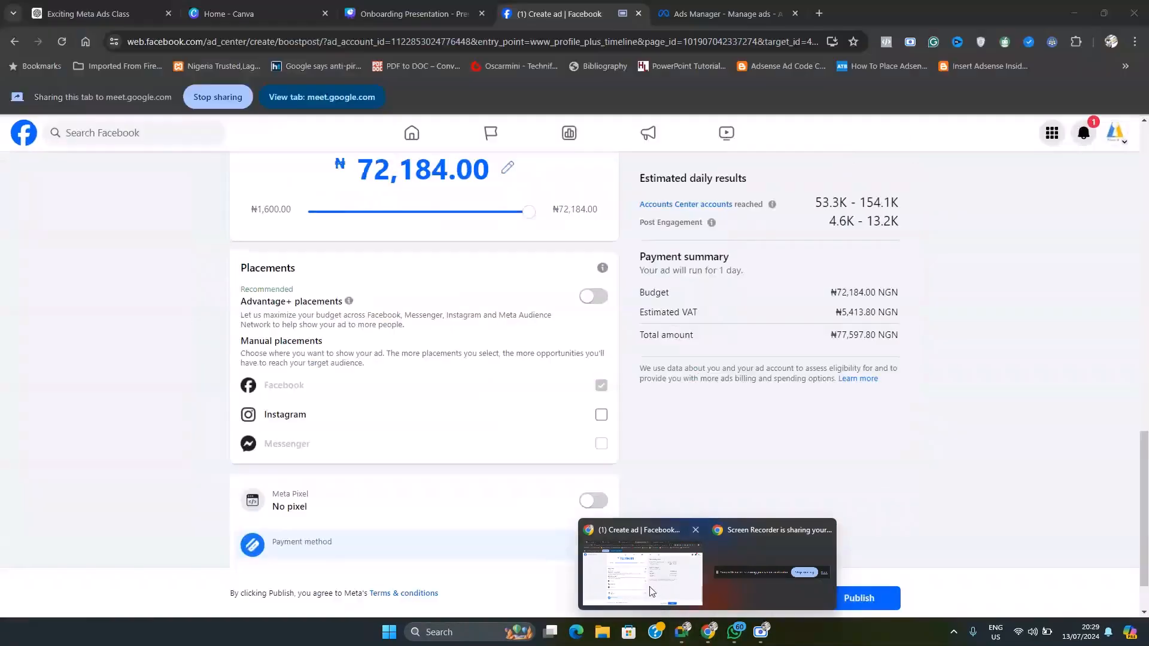
pyautogui.click(652, 591)
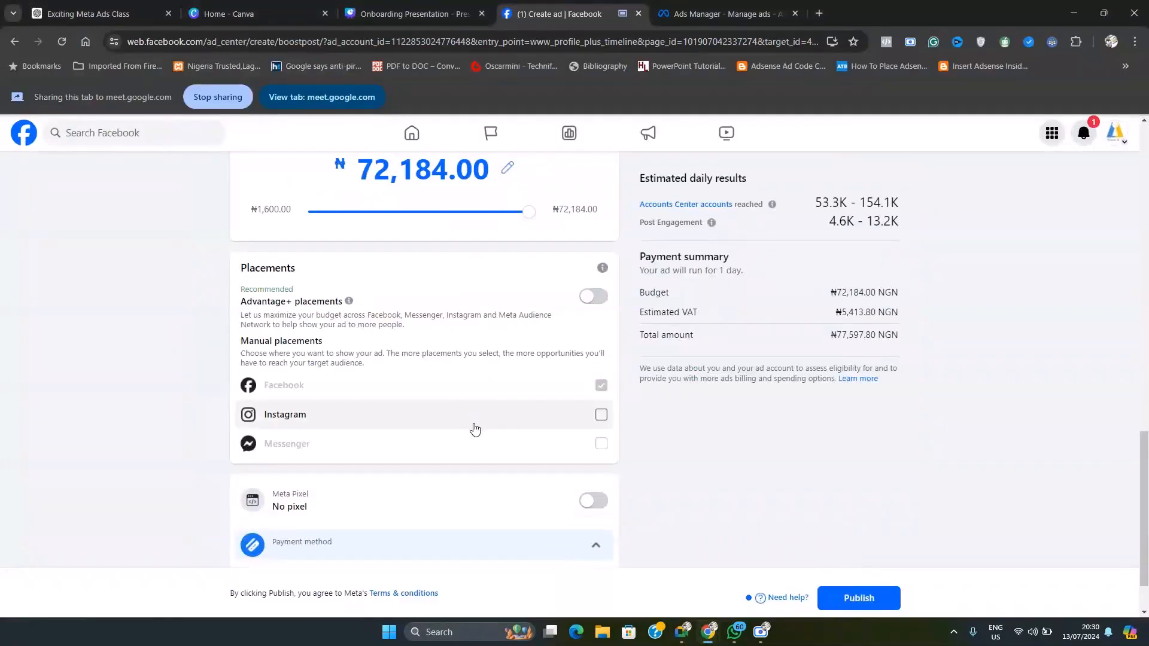
# Step: Review the boost's goal, Advantage+ creative, button label, special ad category and audience settings, and check the Google Meet call before returning to the boost page
pyautogui.scroll(3, 477, 431)
pyautogui.scroll(8, 478, 433)
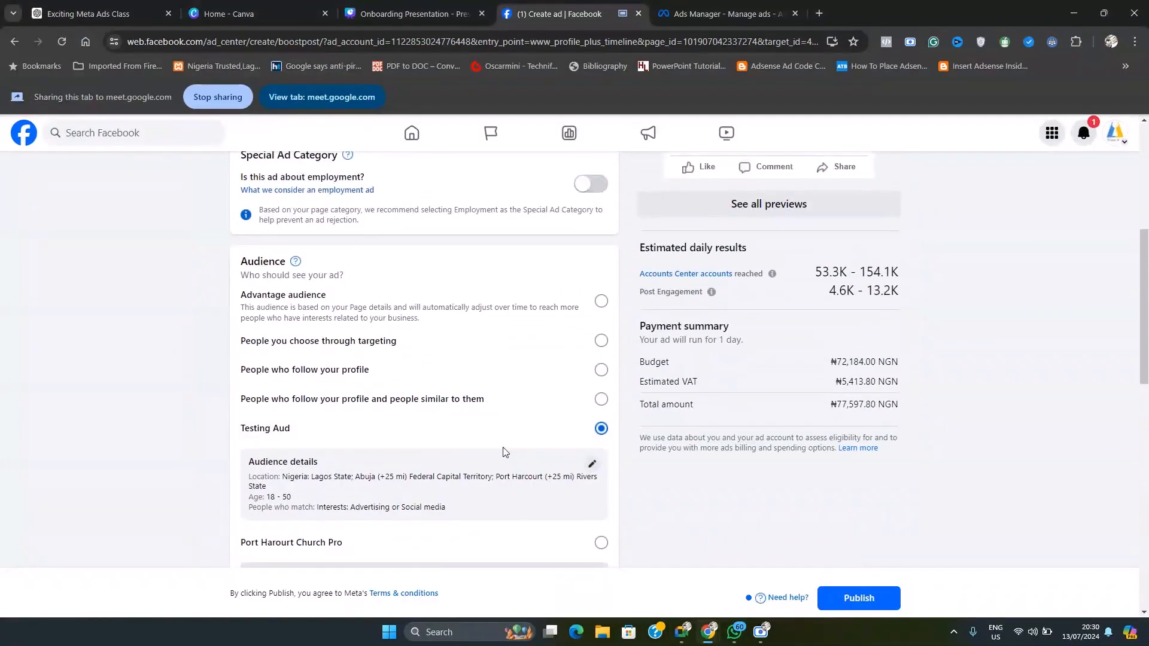
pyautogui.scroll(5, 502, 465)
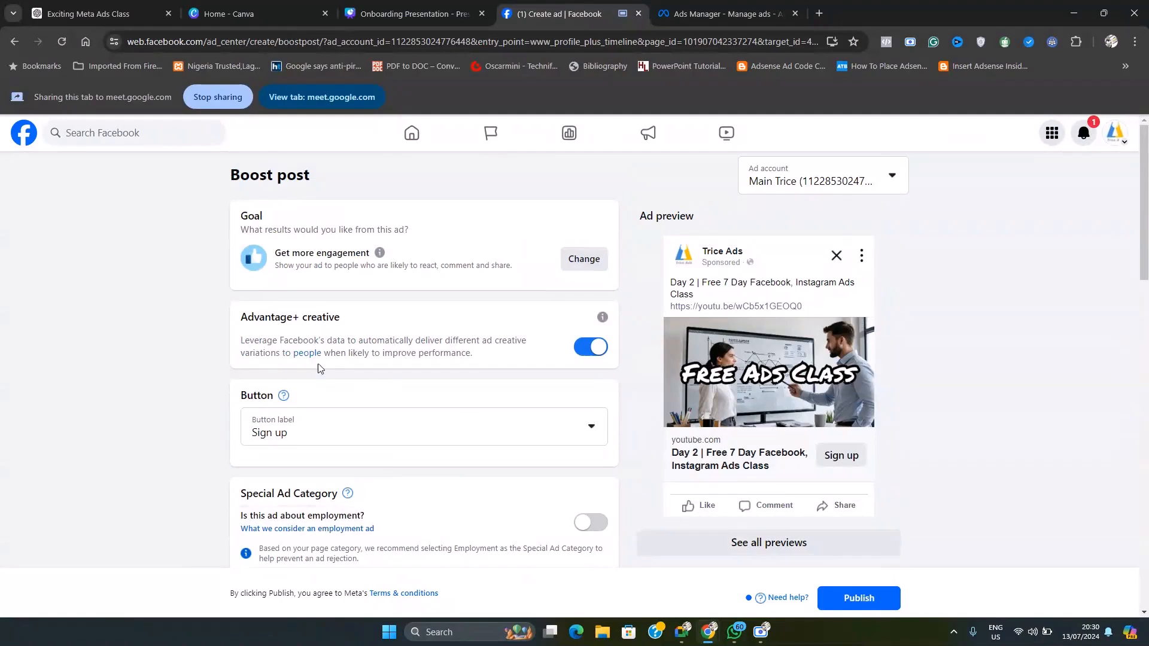
pyautogui.scroll(-3, 195, 375)
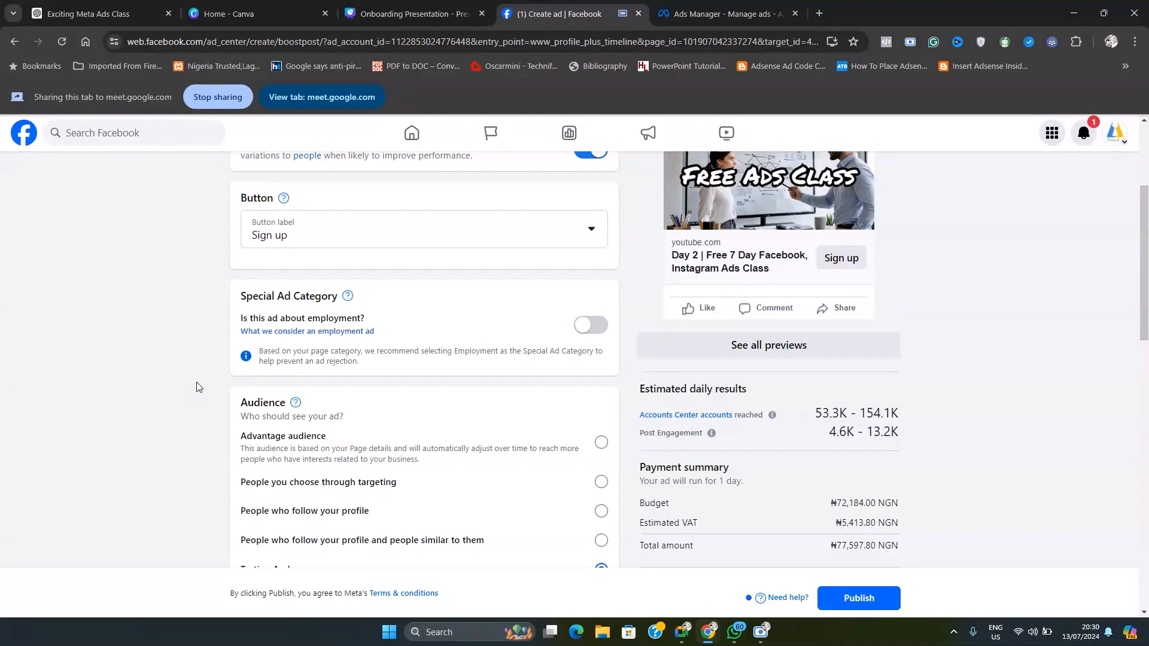
pyautogui.scroll(-2, 200, 401)
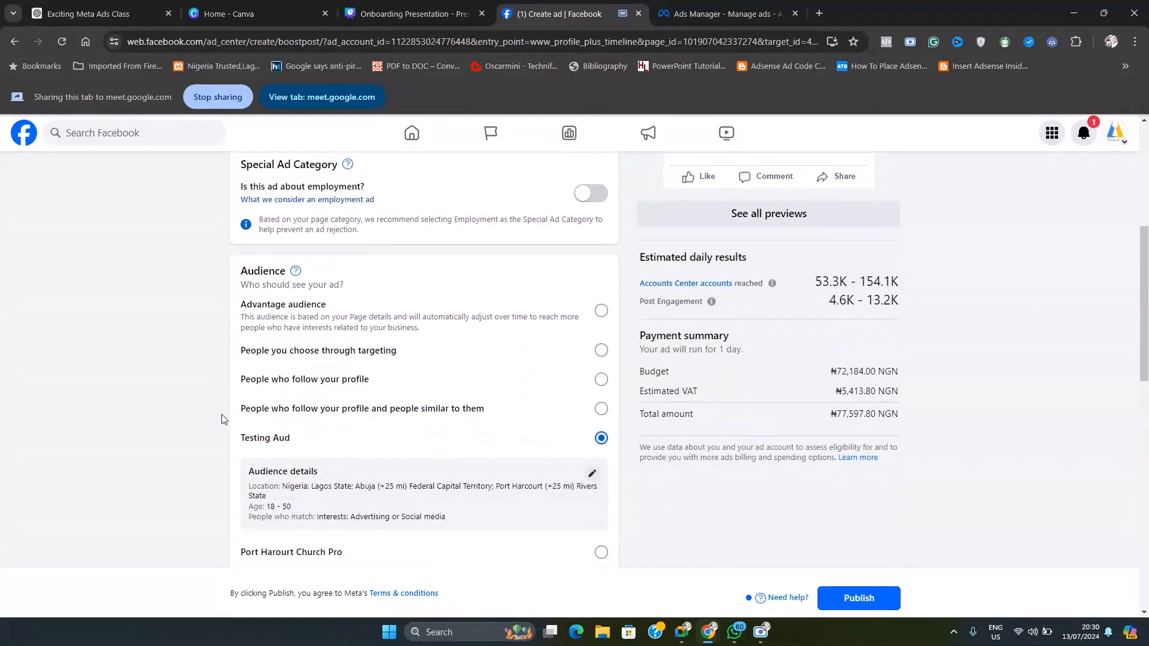
pyautogui.click(683, 633)
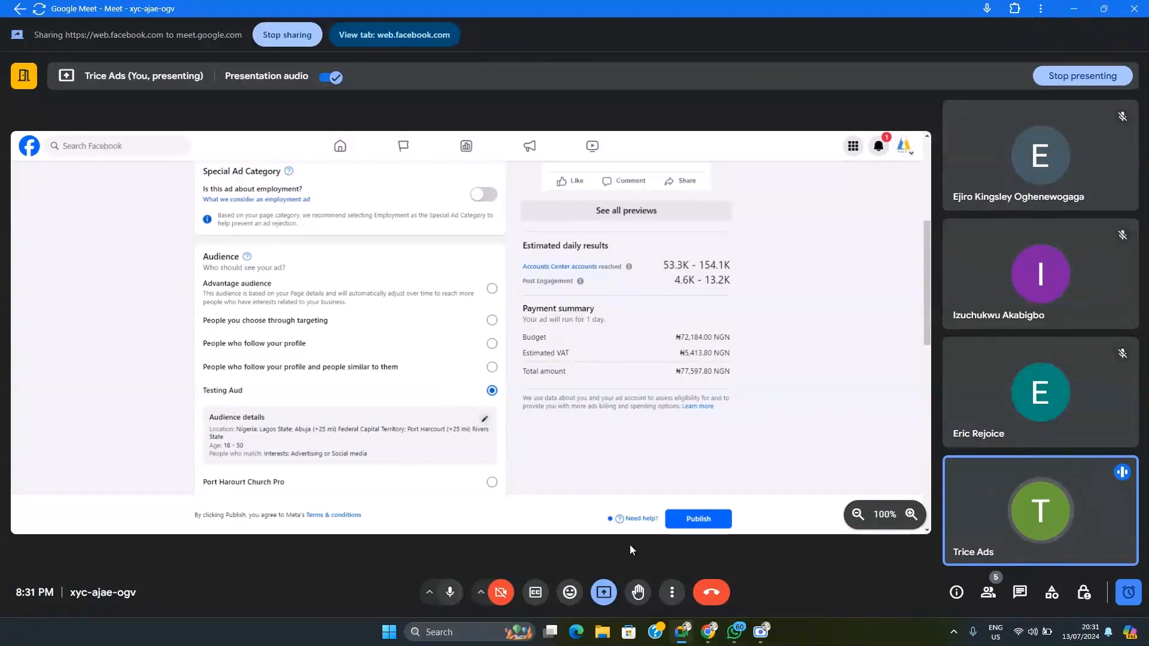
pyautogui.moveTo(709, 632)
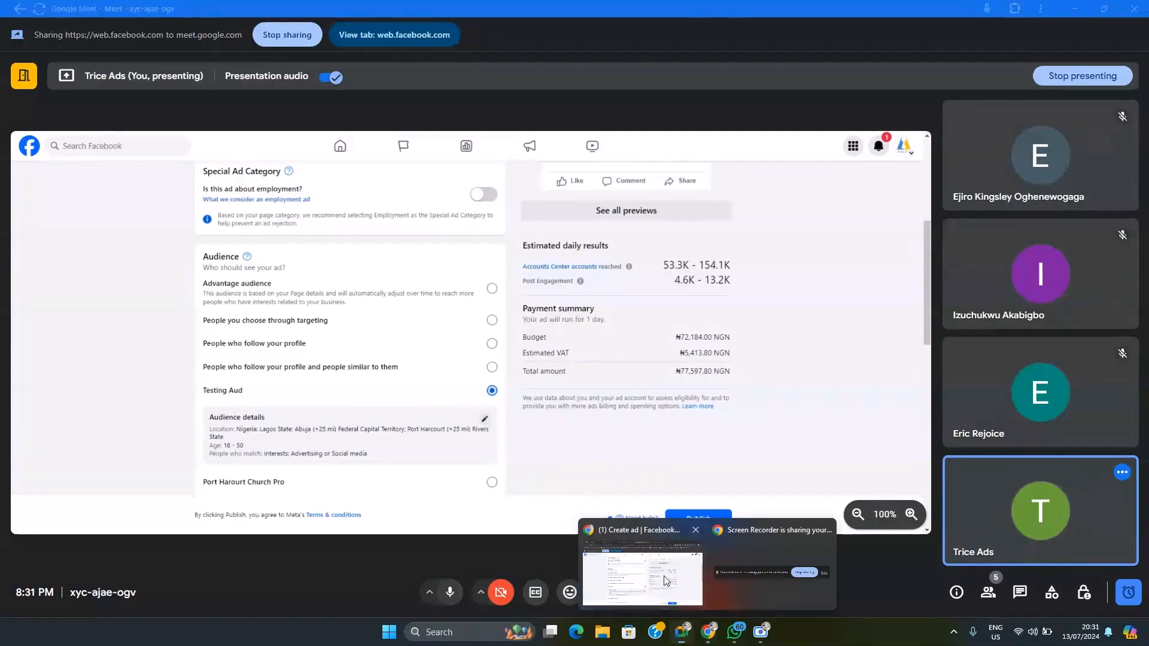
pyautogui.click(664, 580)
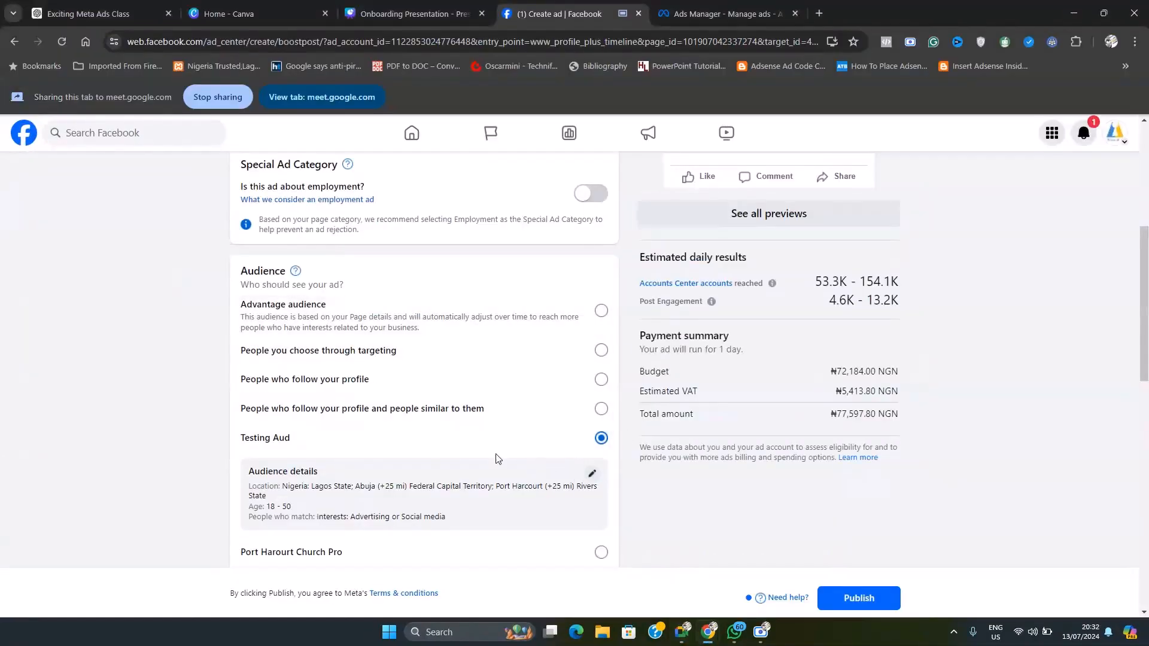
# Step: Try a duration of 4 days for the boost and set it to 7 days
pyautogui.scroll(-3, 555, 452)
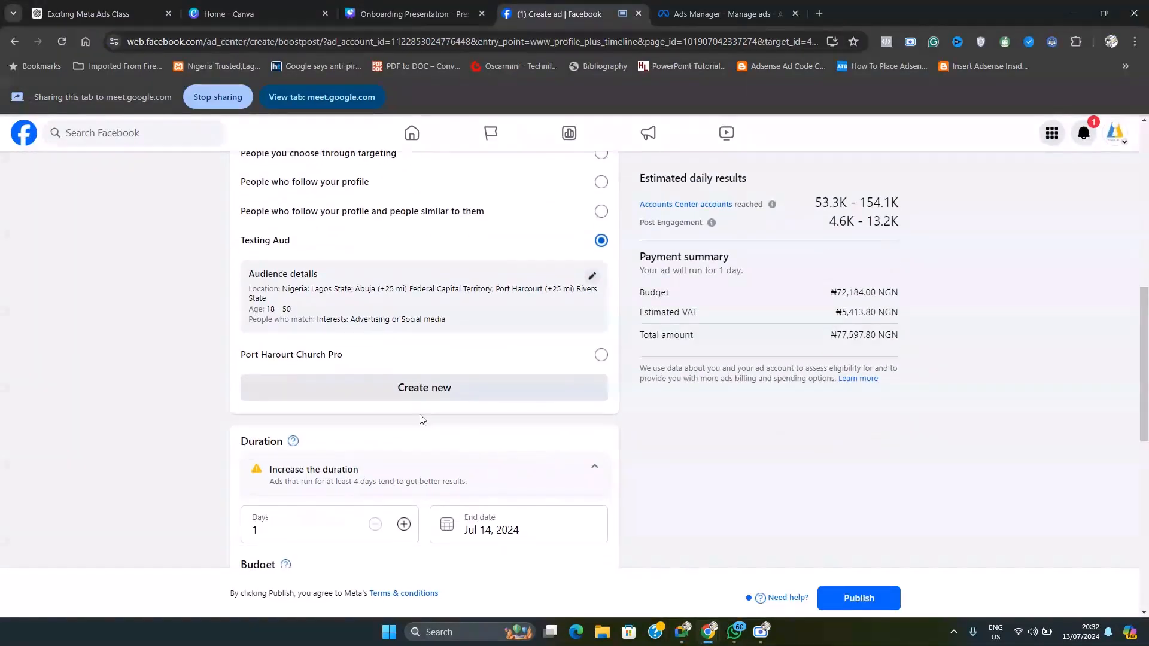
pyautogui.scroll(-3, 422, 419)
pyautogui.doubleClick(290, 340)
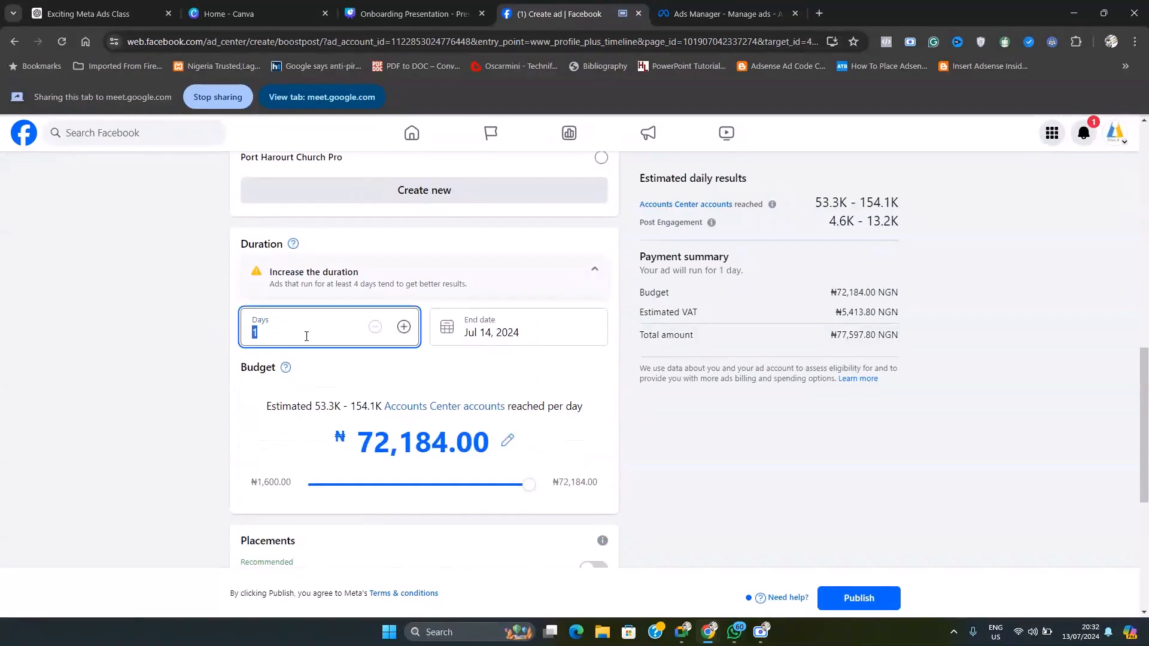
pyautogui.write('4')
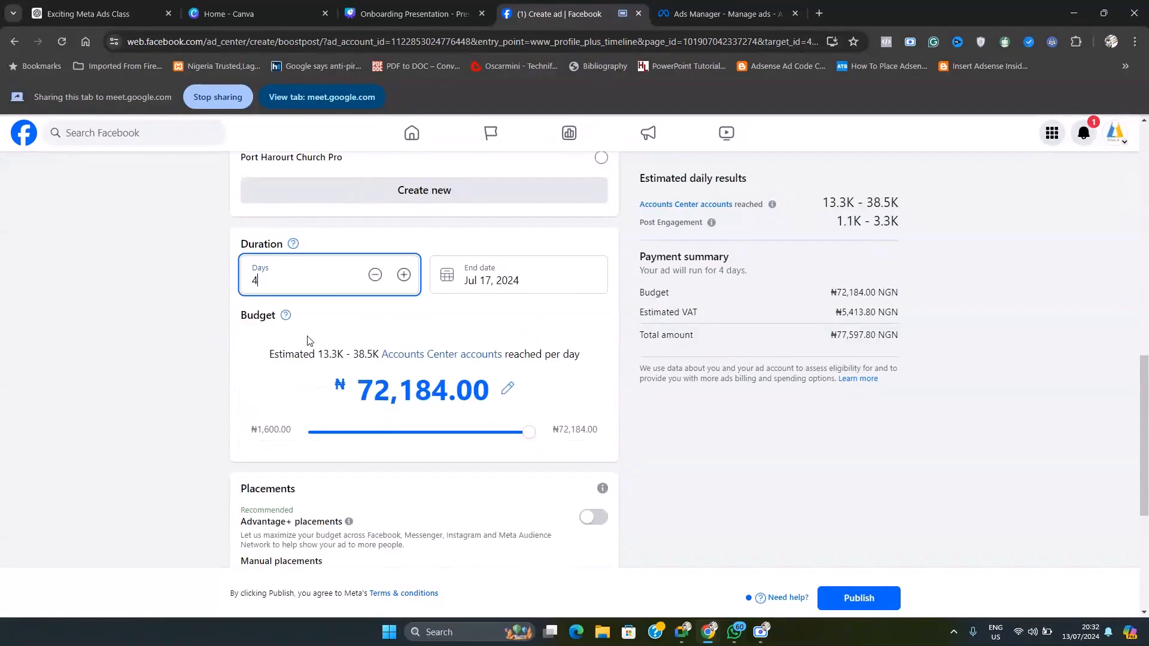
pyautogui.doubleClick(325, 279)
pyautogui.write('7')
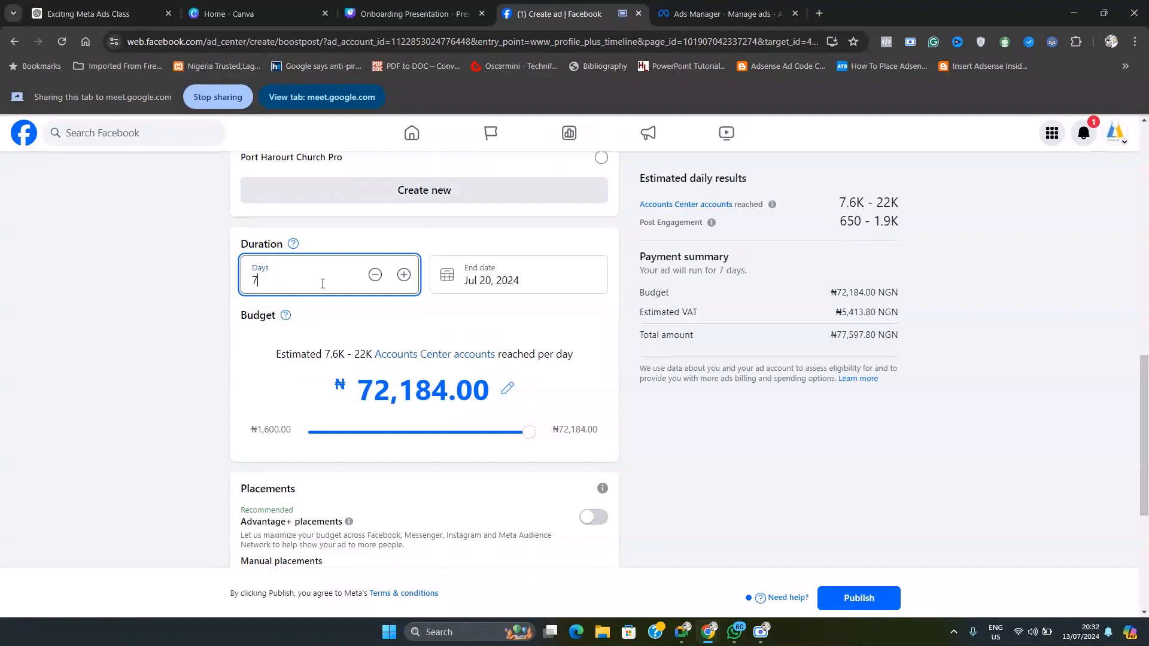
# Step: Highlight the boost's budget amount and examine it against the duration setting
pyautogui.scroll(-1, 513, 339)
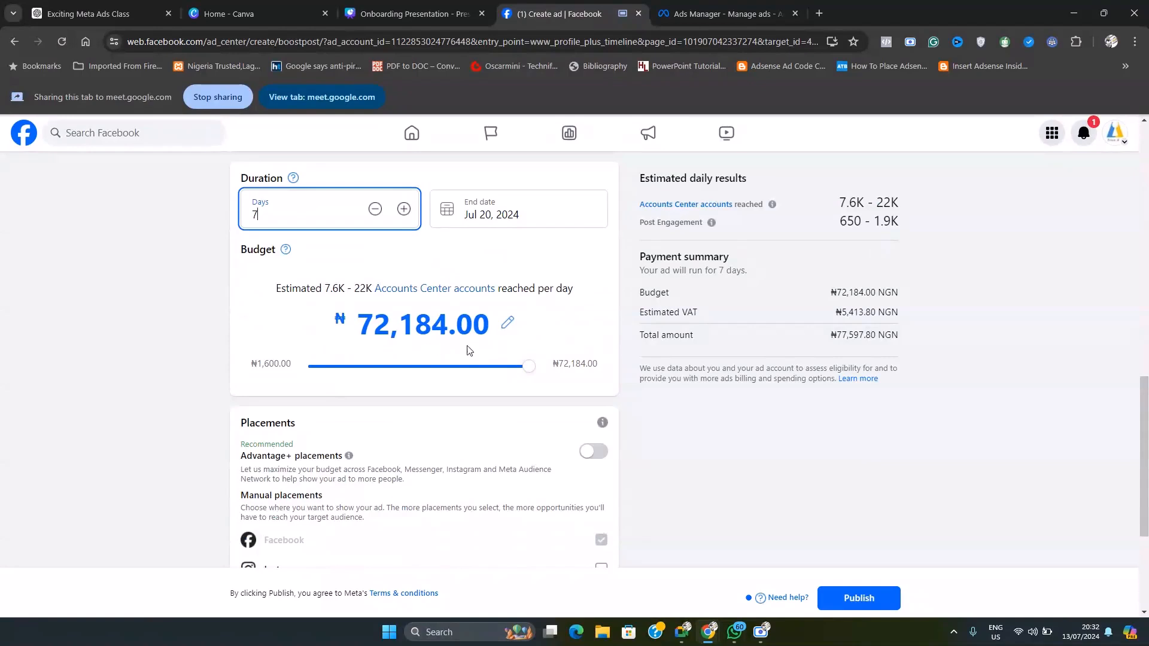
pyautogui.click(335, 328)
pyautogui.moveTo(335, 328); pyautogui.dragTo(529, 328)
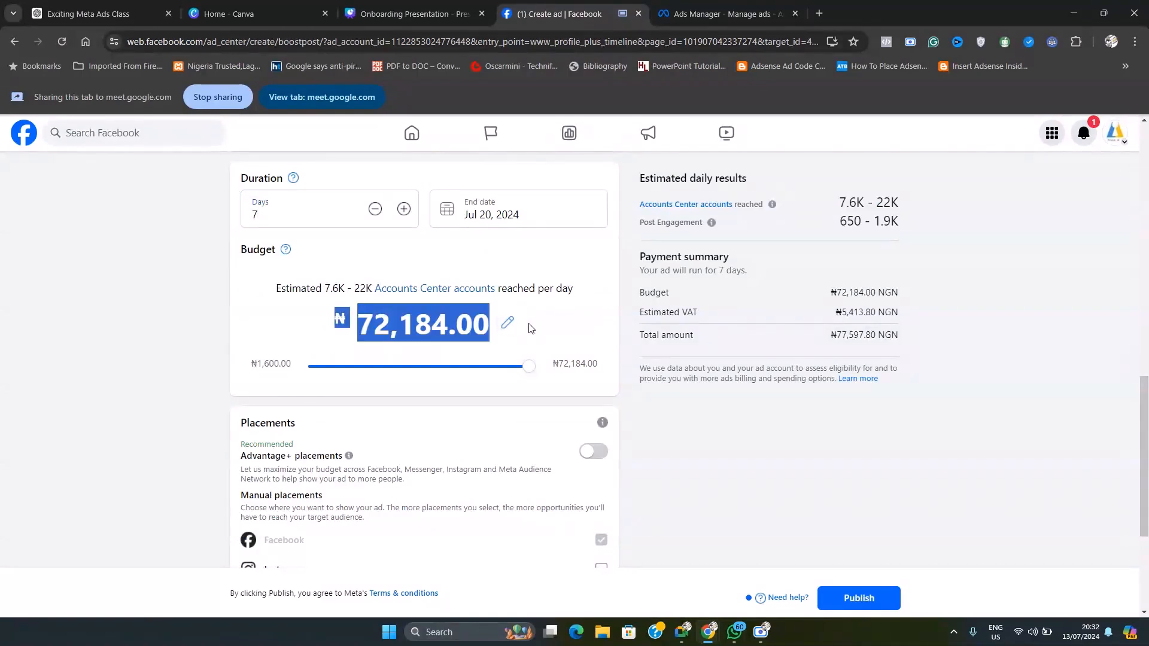
pyautogui.scroll(1, 452, 375)
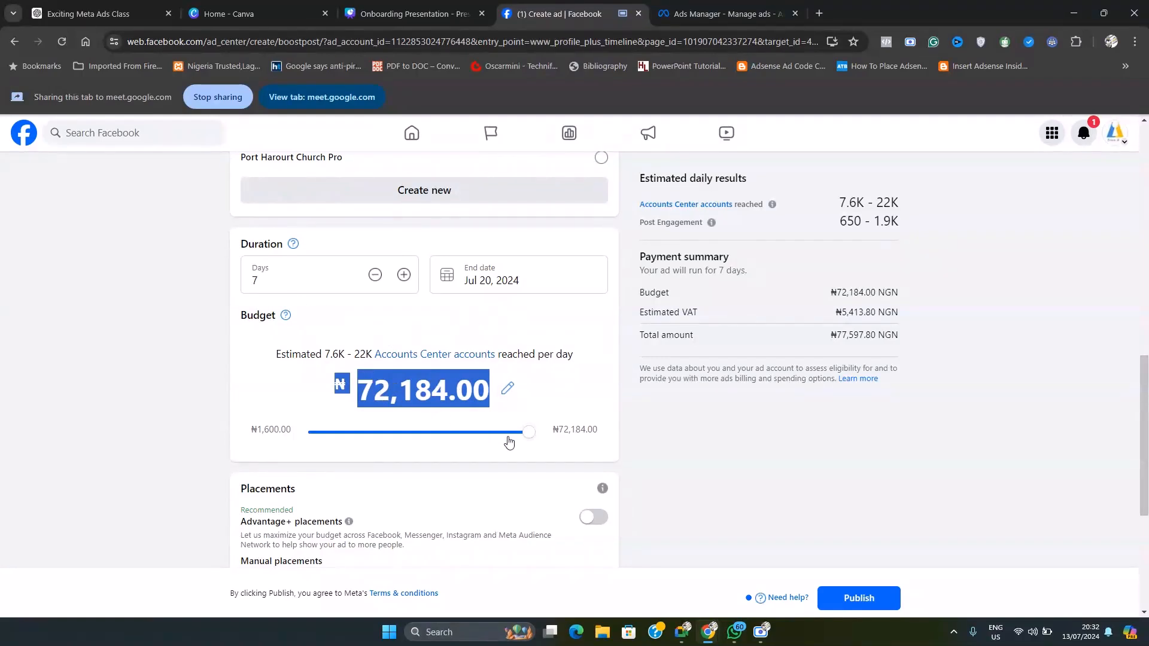
# Step: Try the minimum boost budget of ₦1,600 and shorten the duration to 2 days
pyautogui.moveTo(530, 440); pyautogui.dragTo(313, 503)
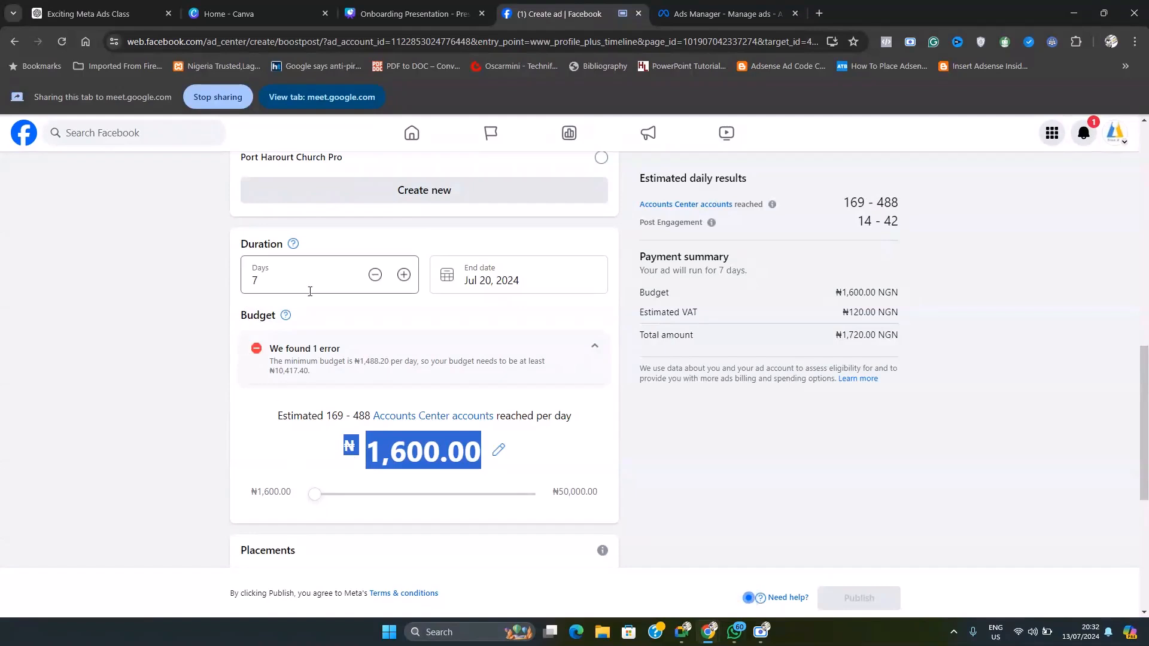
pyautogui.click(375, 277)
pyautogui.click(375, 276)
pyautogui.click(375, 276)
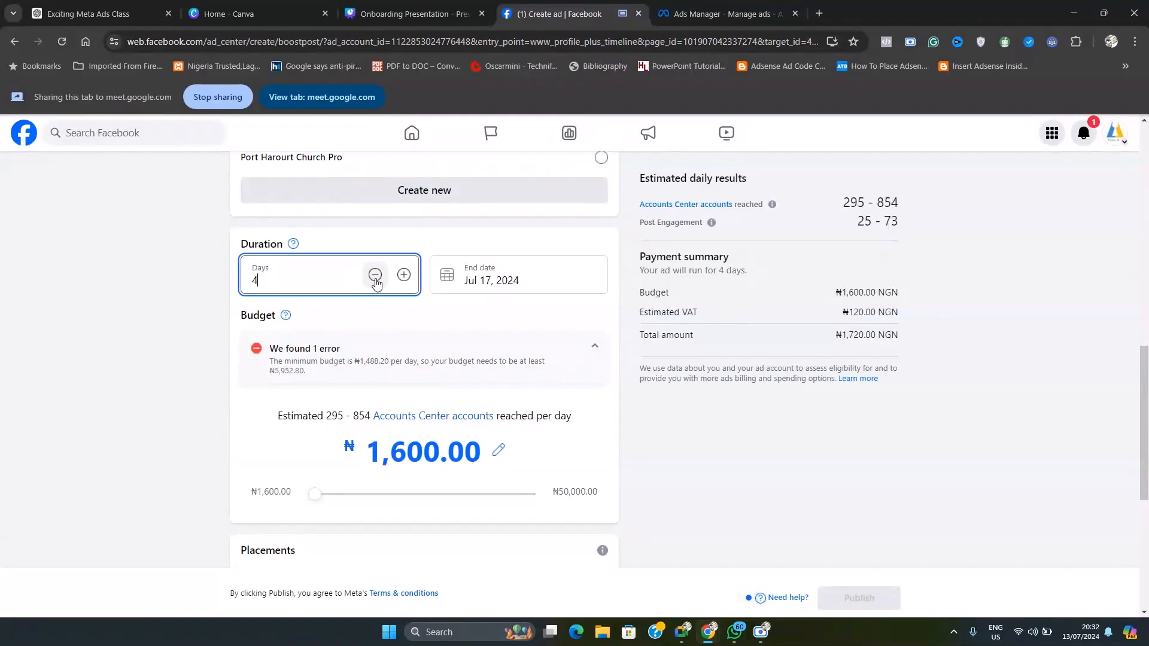
pyautogui.click(375, 276)
pyautogui.click(375, 327)
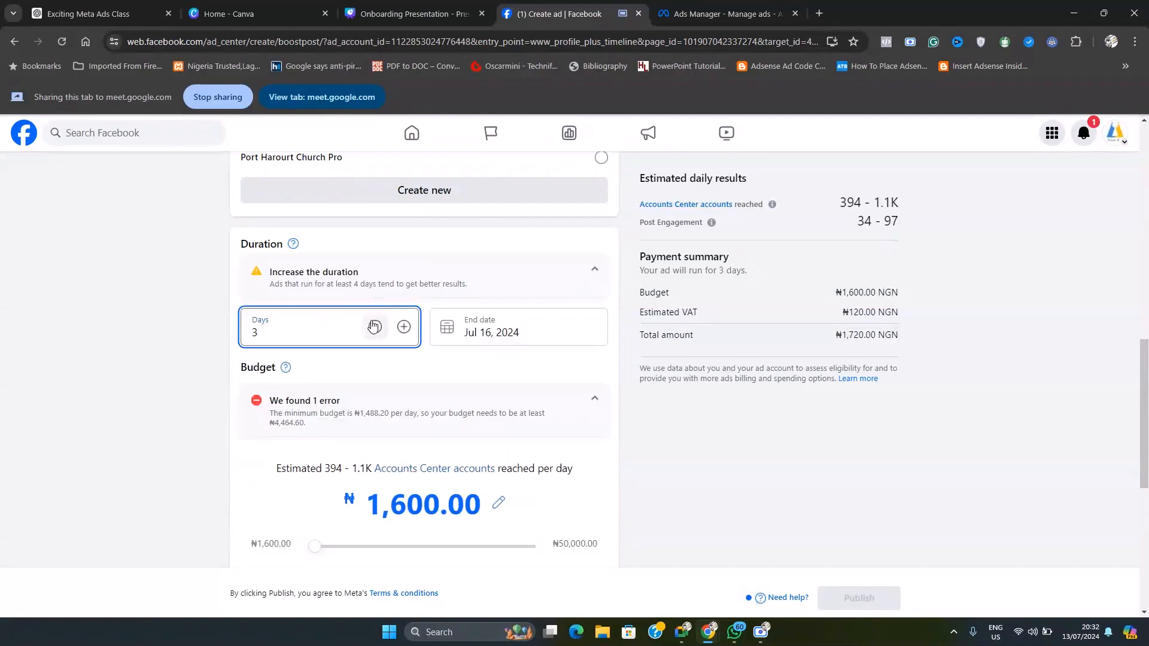
# Step: Set the boost's duration to 4 days and its budget to ₦6,000
pyautogui.click(404, 327)
pyautogui.click(403, 329)
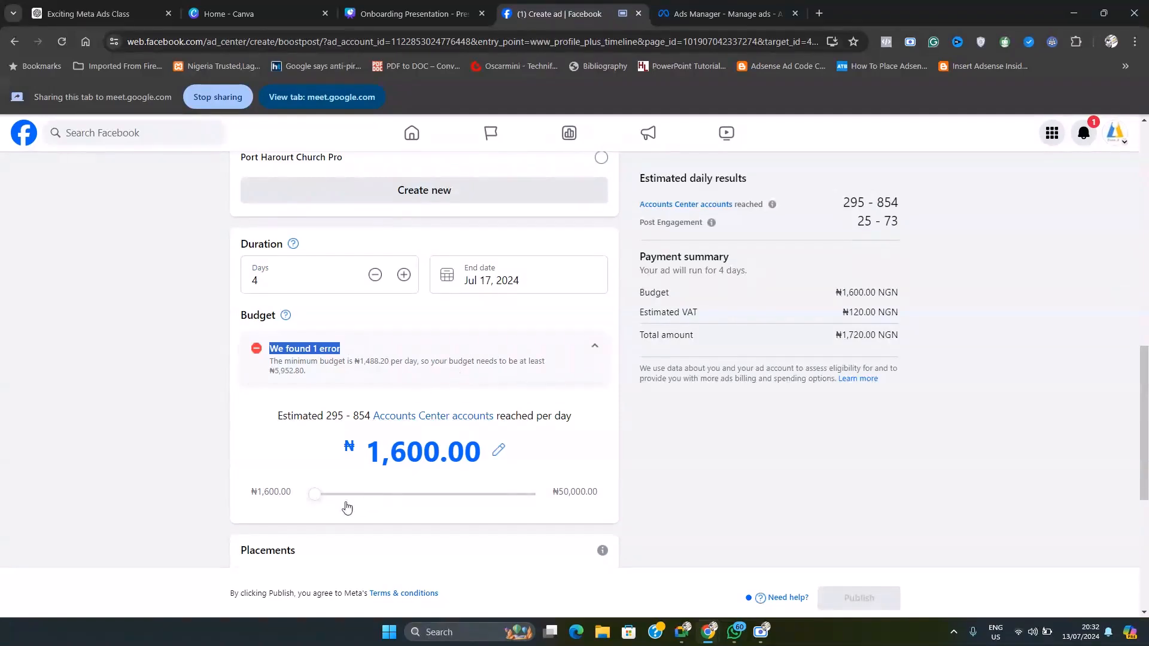
pyautogui.moveTo(315, 497); pyautogui.dragTo(441, 497)
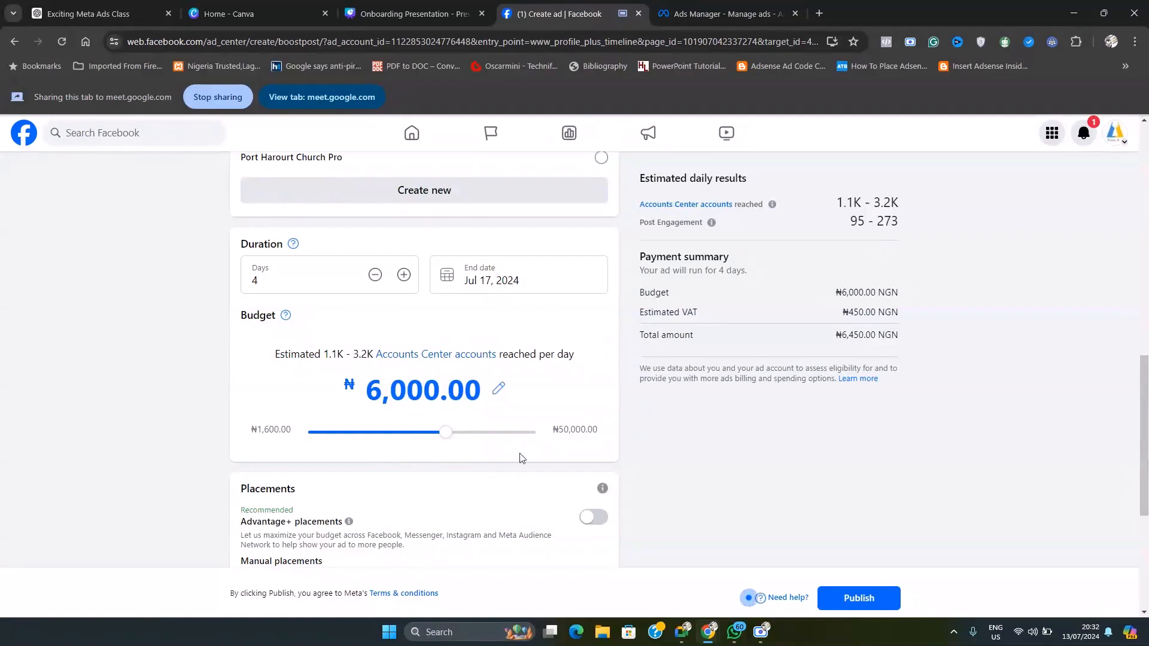
# Step: Add Instagram to the boost's manual placements and turn on Advantage+ placements
pyautogui.scroll(-2, 490, 457)
pyautogui.scroll(-2, 534, 385)
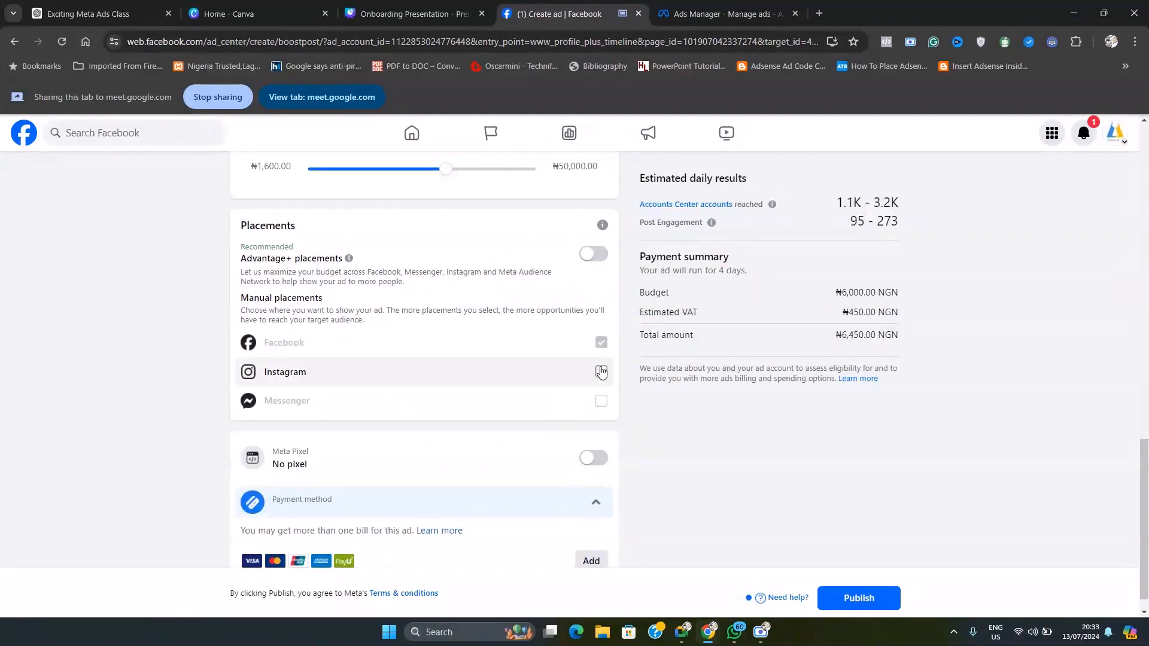
pyautogui.click(601, 373)
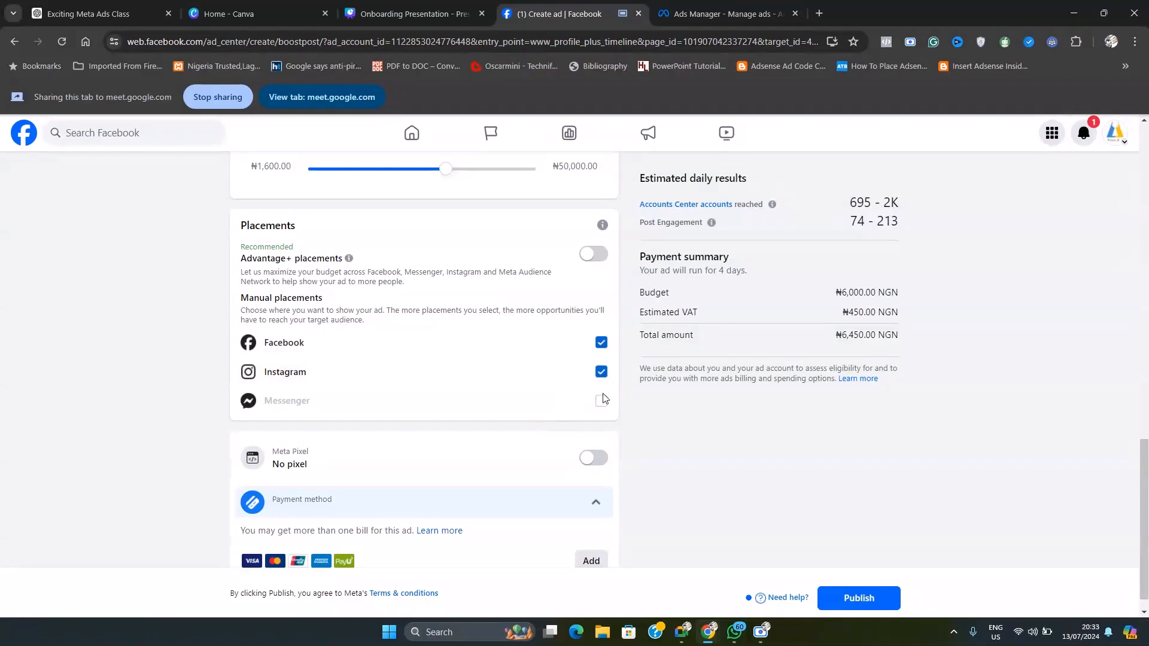
pyautogui.click(593, 255)
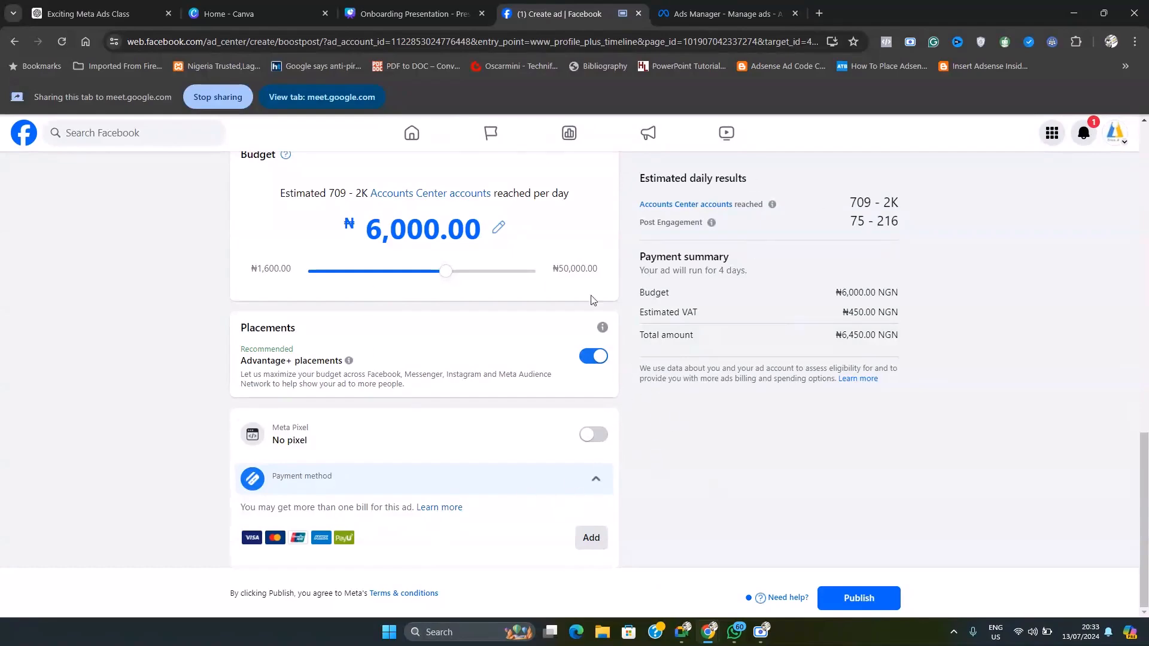
# Step: Highlight the estimated daily reach above the budget and review the boost's audience, placements, payment method, goal and ad preview
pyautogui.scroll(3, 778, 323)
pyautogui.scroll(-3, 802, 315)
pyautogui.moveTo(281, 195); pyautogui.dragTo(584, 201)
pyautogui.click(594, 202)
pyautogui.scroll(5, 514, 363)
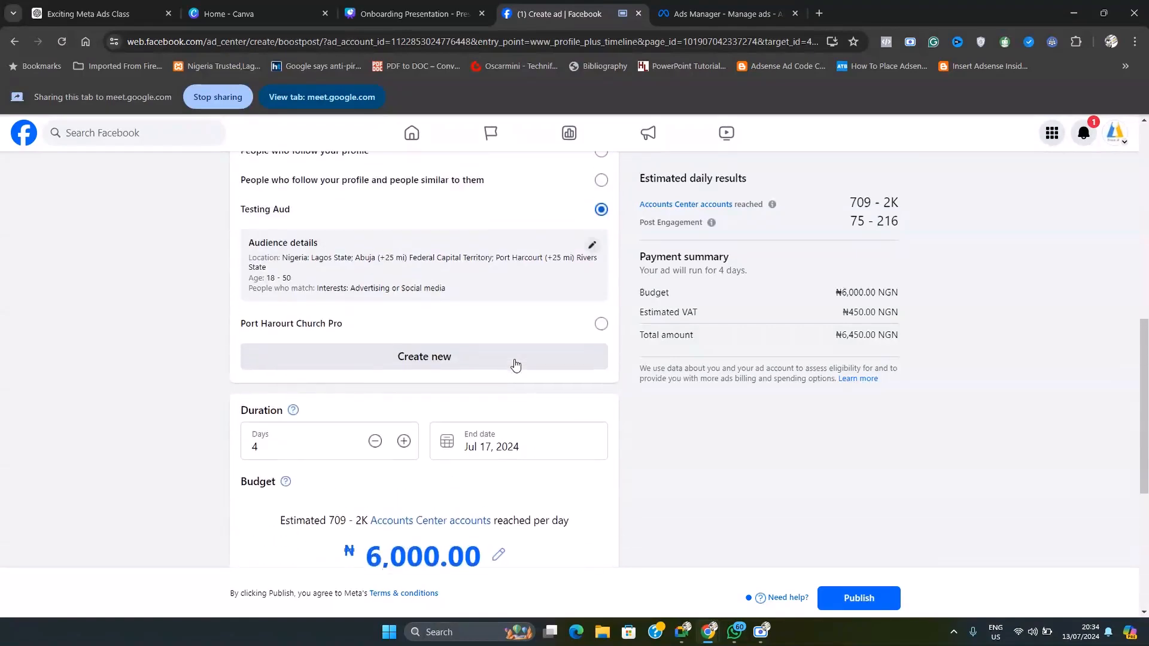
pyautogui.scroll(-1, 545, 419)
pyautogui.scroll(-5, 561, 432)
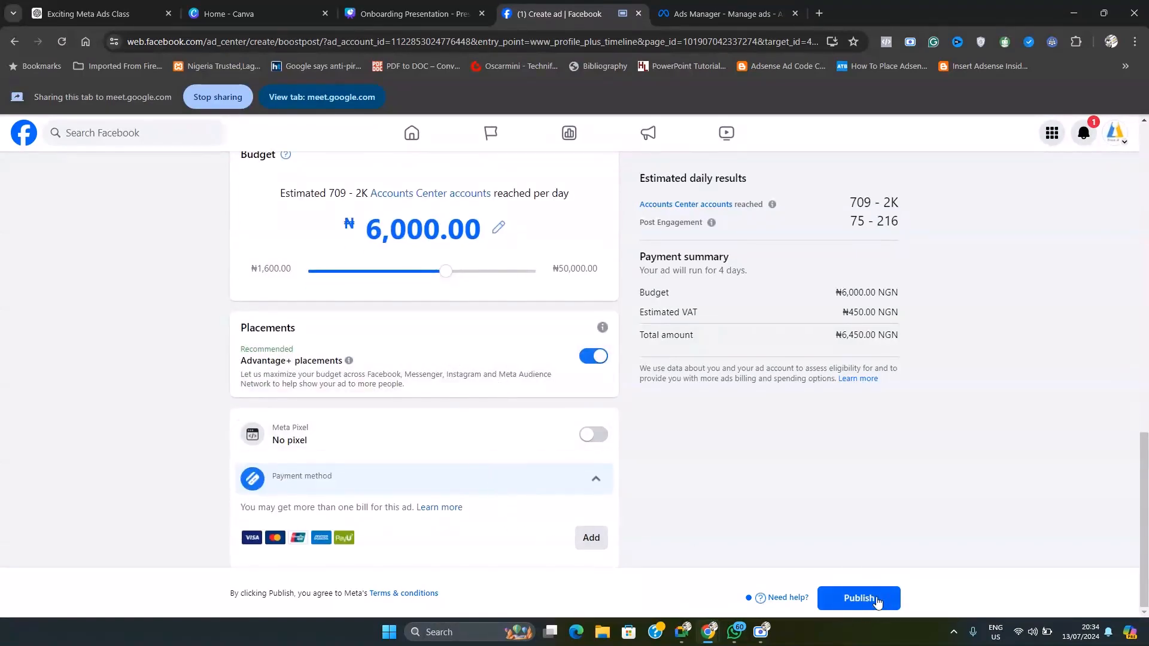
pyautogui.scroll(5, 801, 400)
pyautogui.scroll(10, 796, 398)
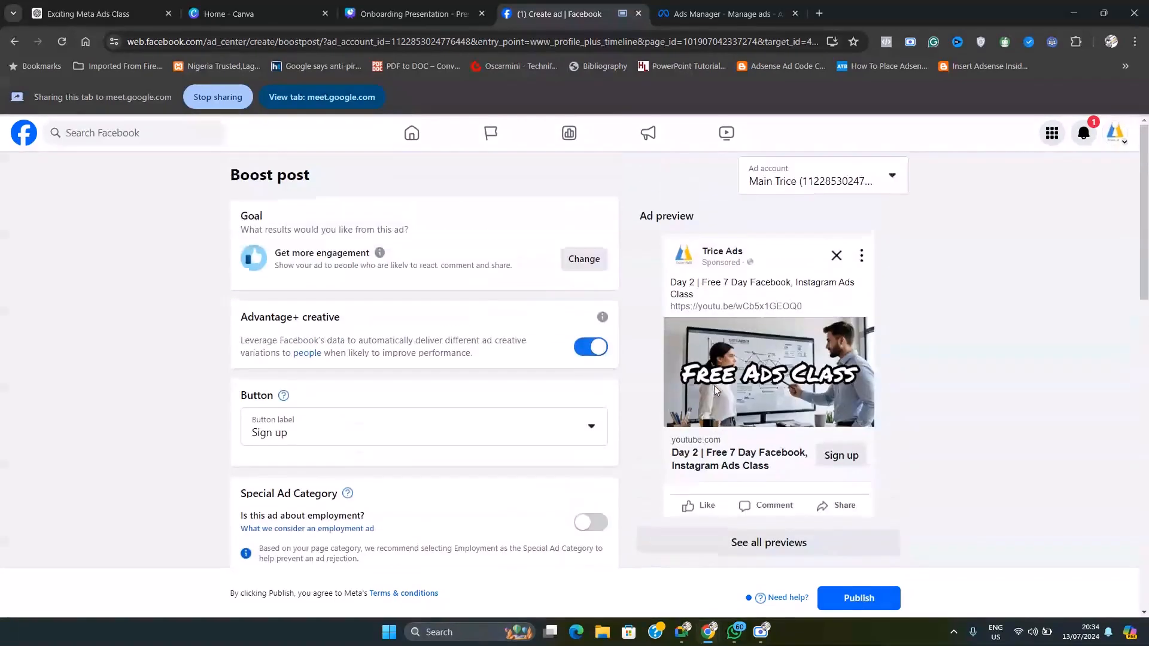
pyautogui.scroll(-3, 571, 360)
pyautogui.scroll(3, 580, 380)
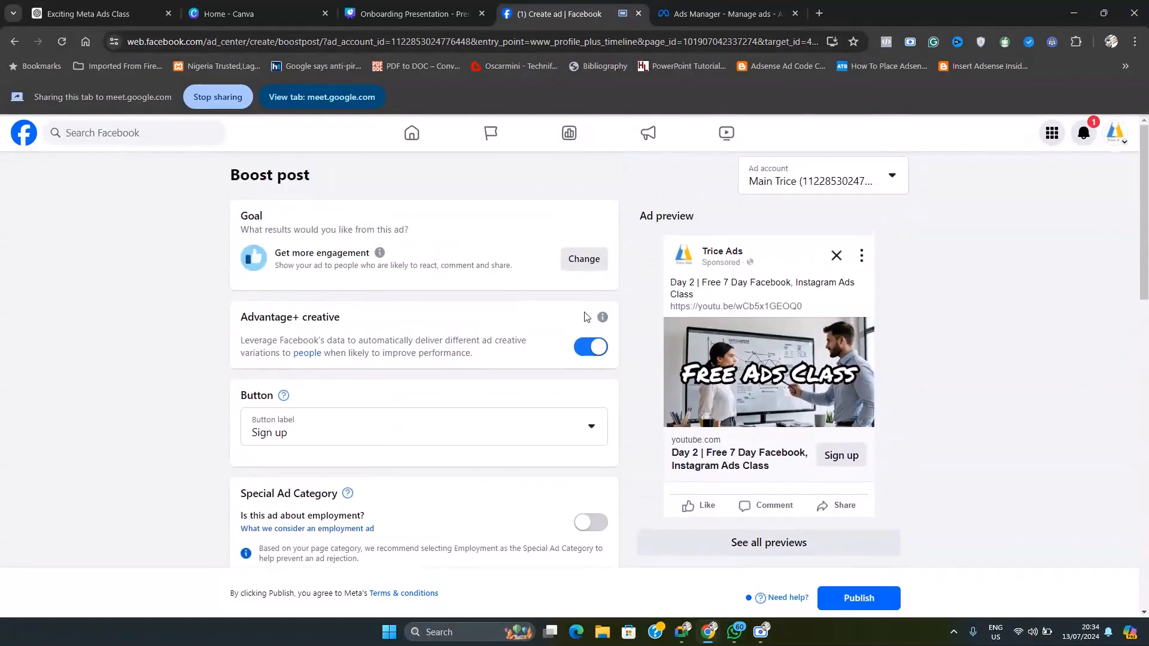
pyautogui.scroll(-1, 623, 359)
pyautogui.scroll(-5, 627, 356)
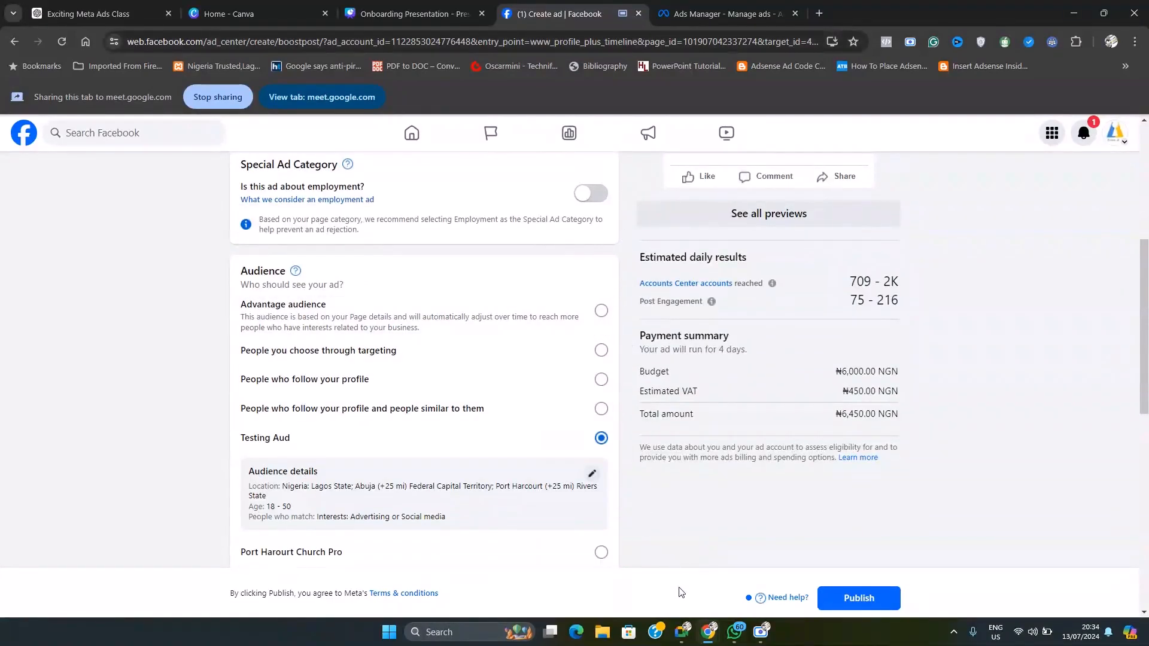
# Step: Switch to the Google Meet call and change the presentation to share the Onboarding Presentation tab with its audio
pyautogui.click(681, 628)
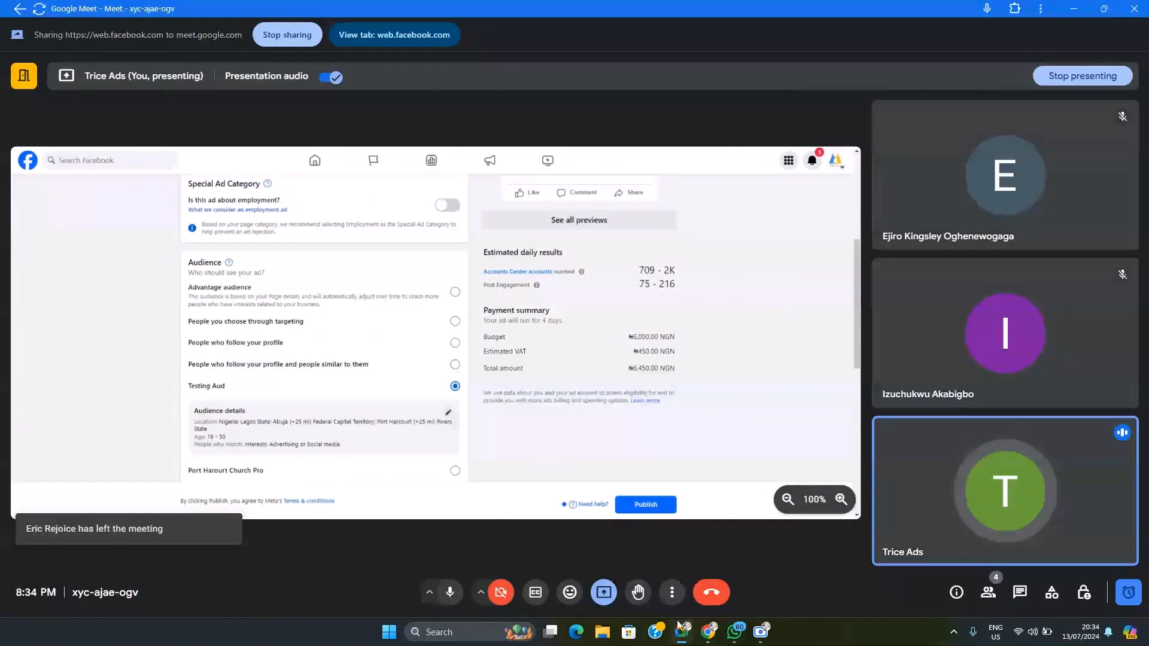
pyautogui.click(605, 595)
pyautogui.click(646, 529)
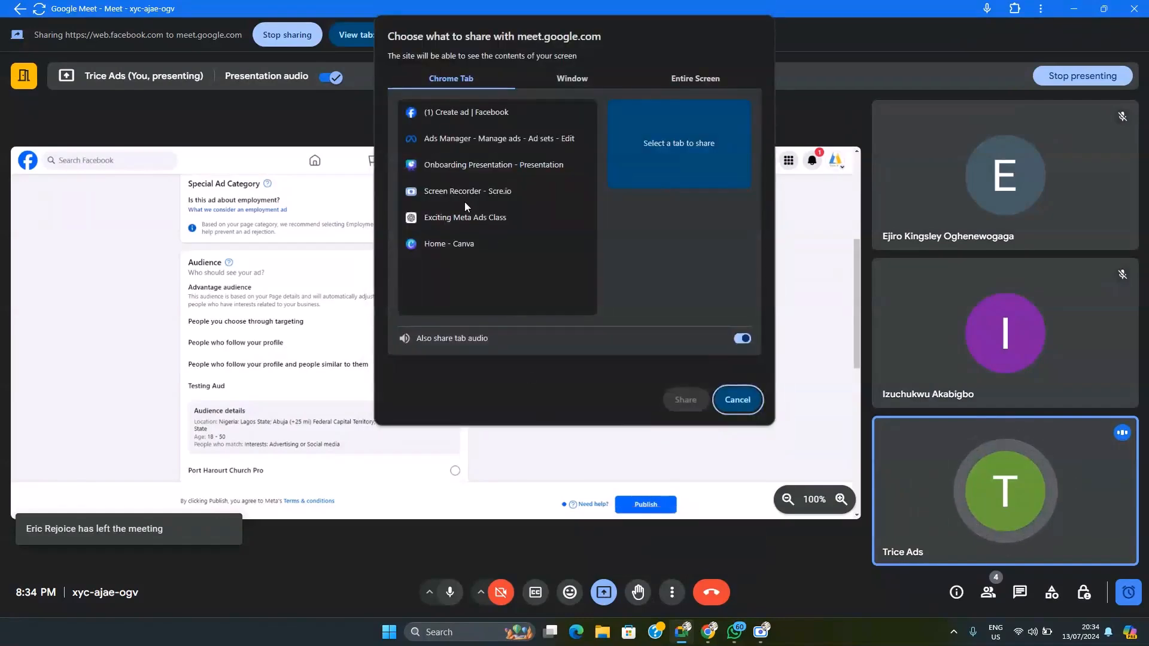
pyautogui.click(455, 167)
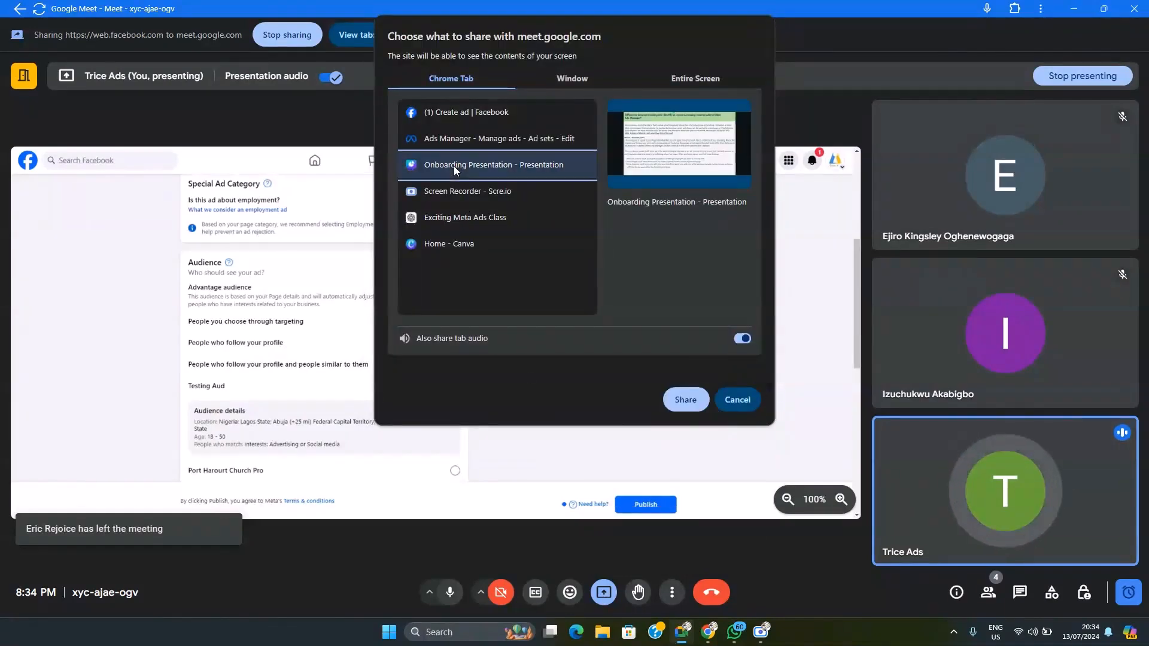
pyautogui.click(685, 400)
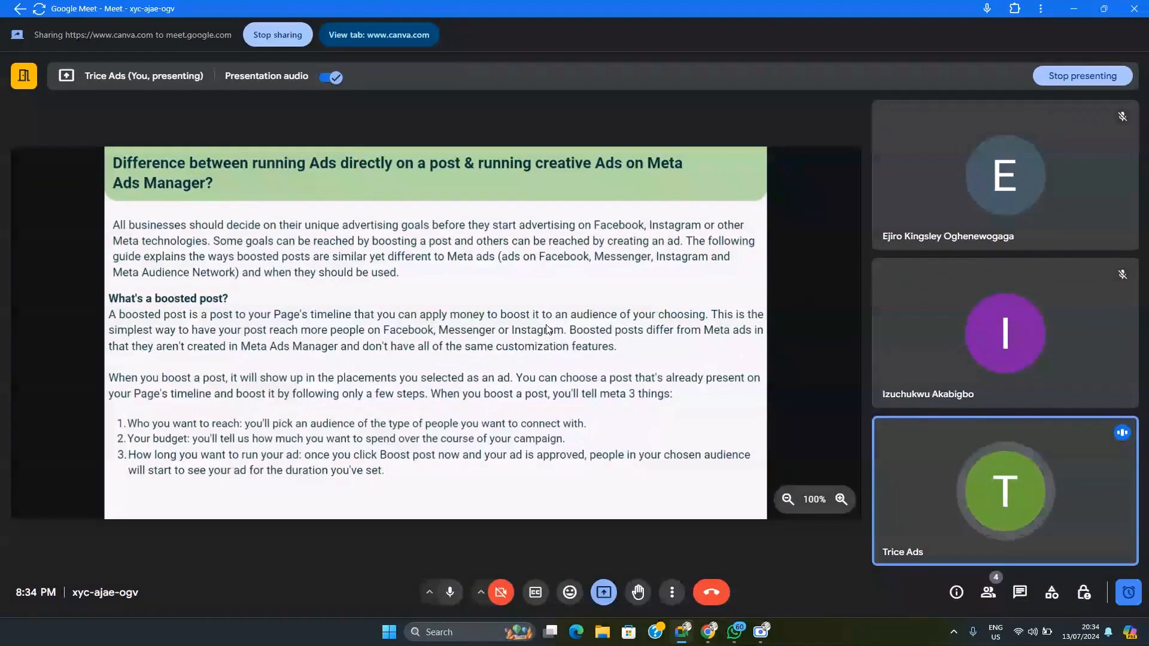